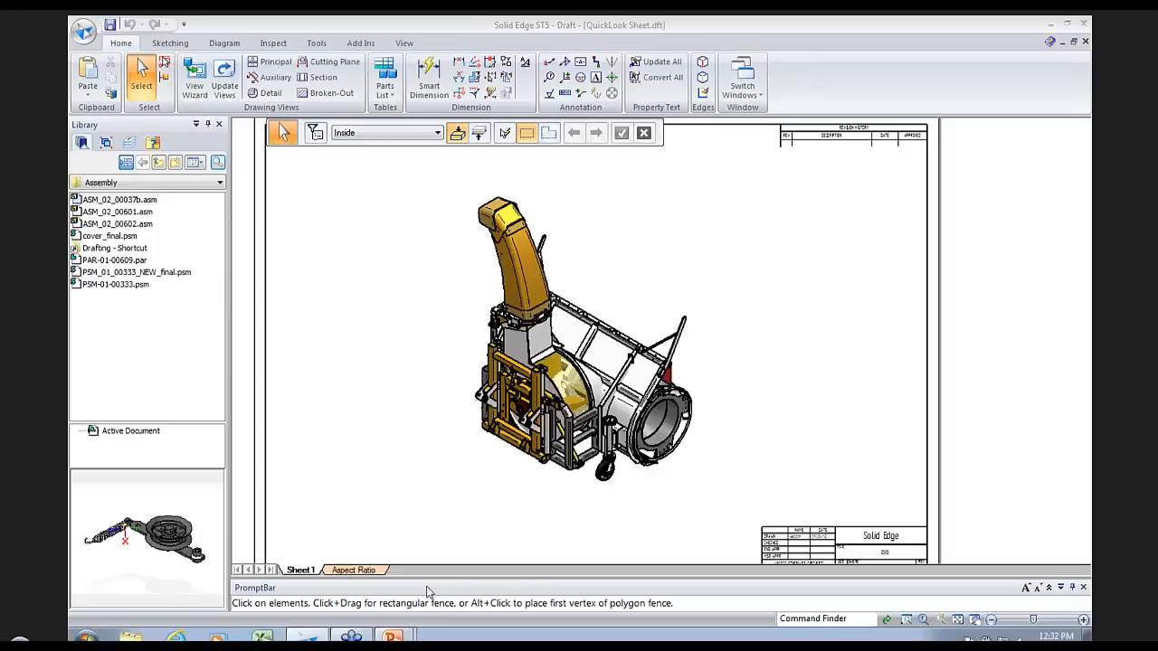
Step: On the Aspect Ratio sheet, number all the quotation paragraphs with uppercase Roman numerals (I, II, III, ...)
left_click(359, 571)
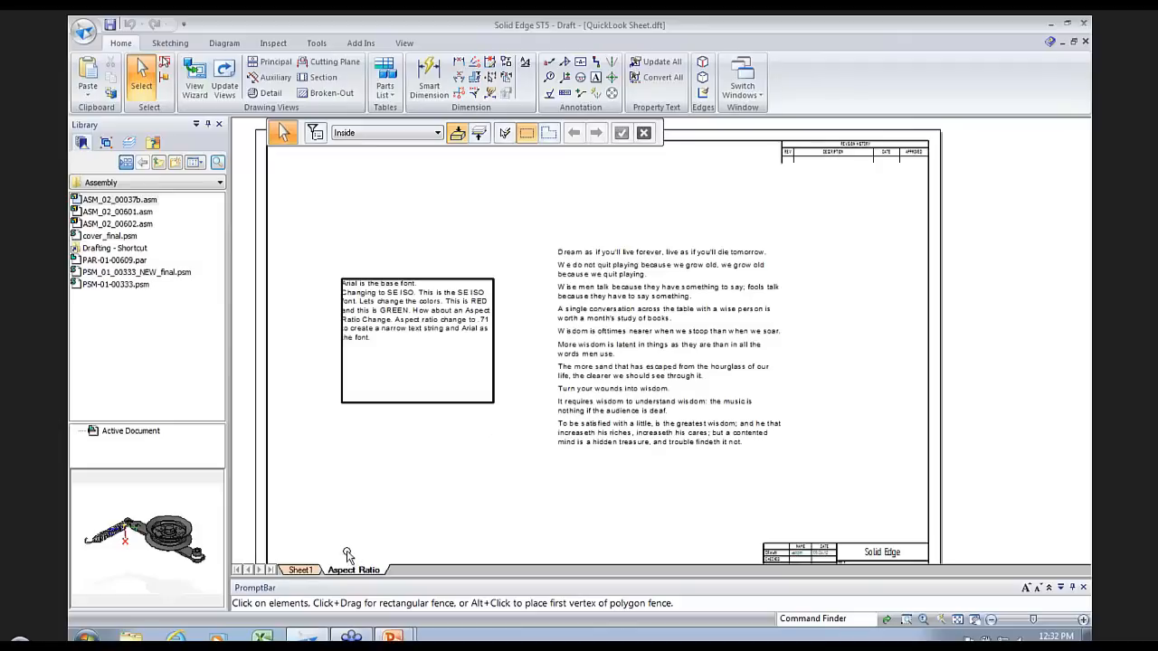
left_click(703, 443)
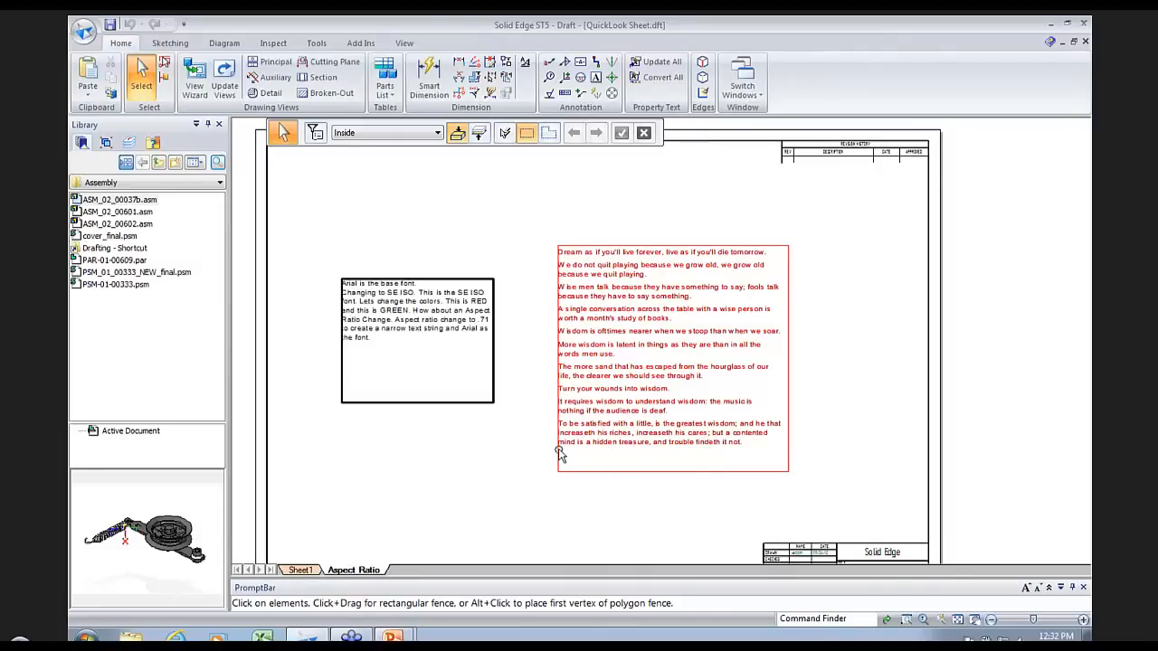
scroll(558, 452, "up", 1)
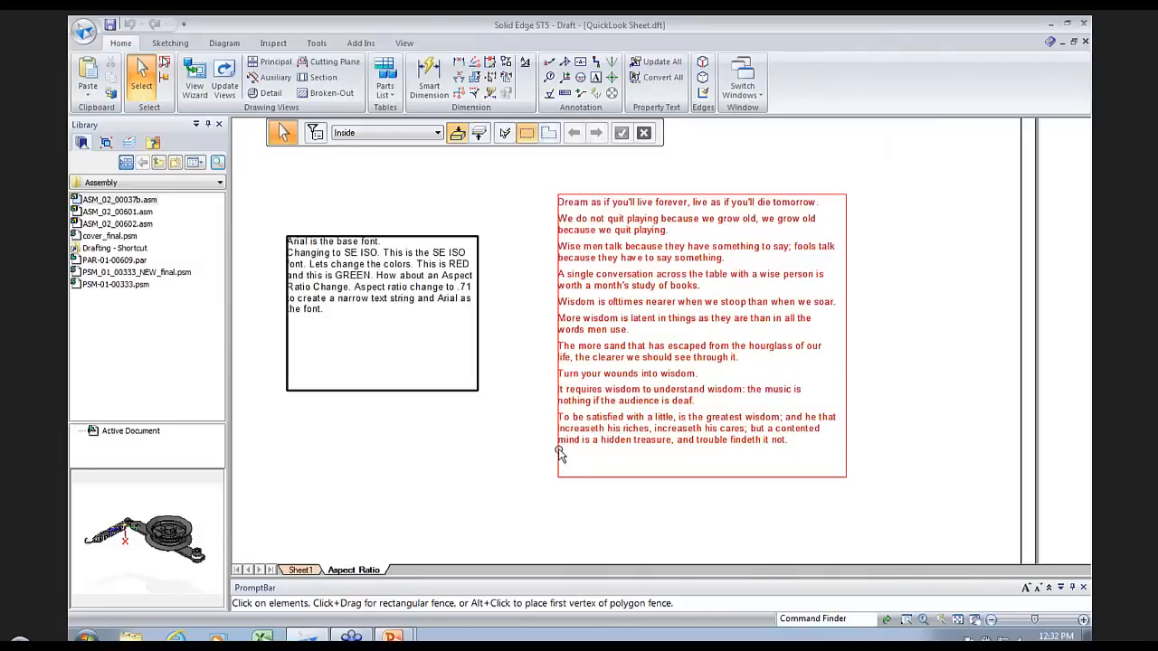
left_click(558, 325)
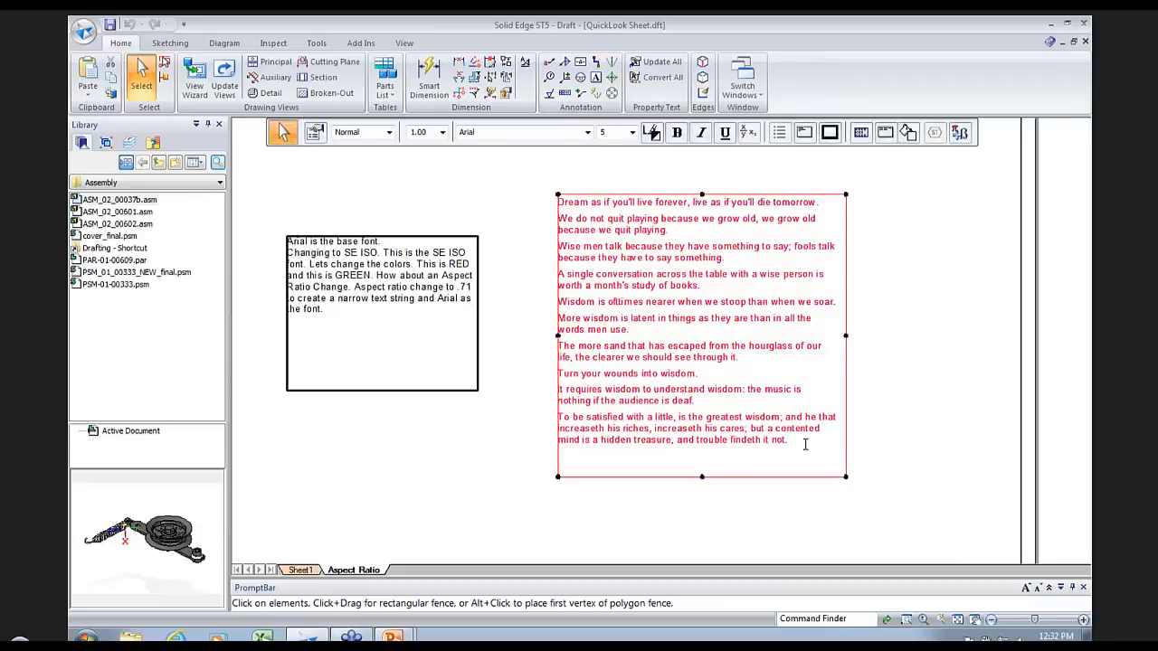
left_click_drag(805, 444, 558, 204)
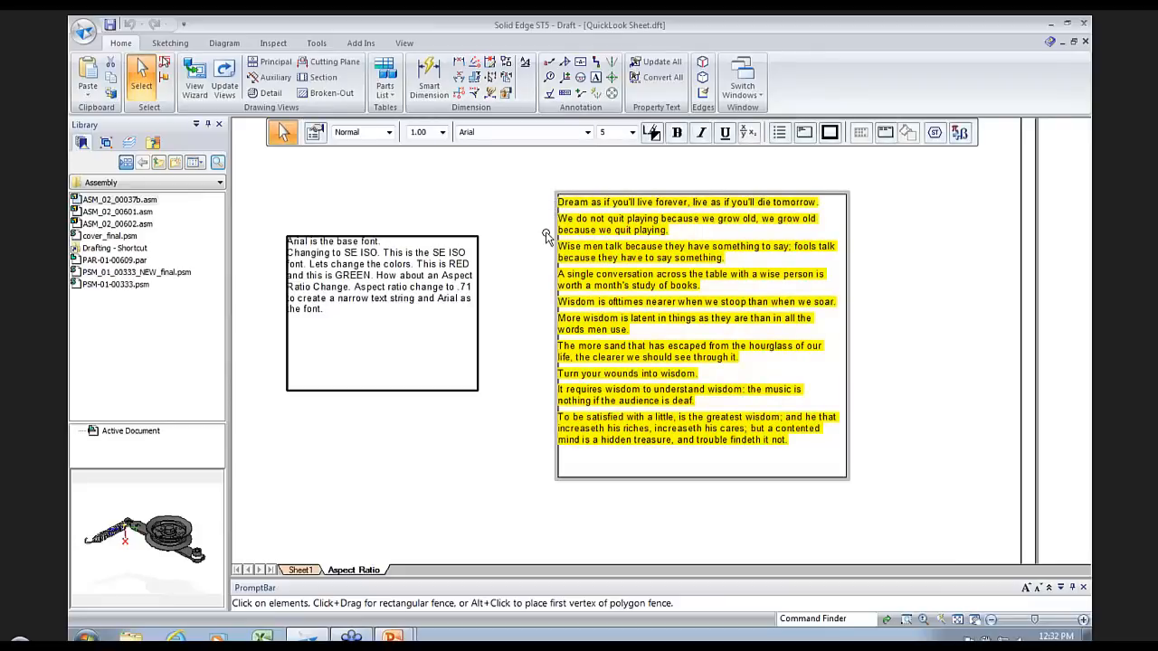
left_click(779, 133)
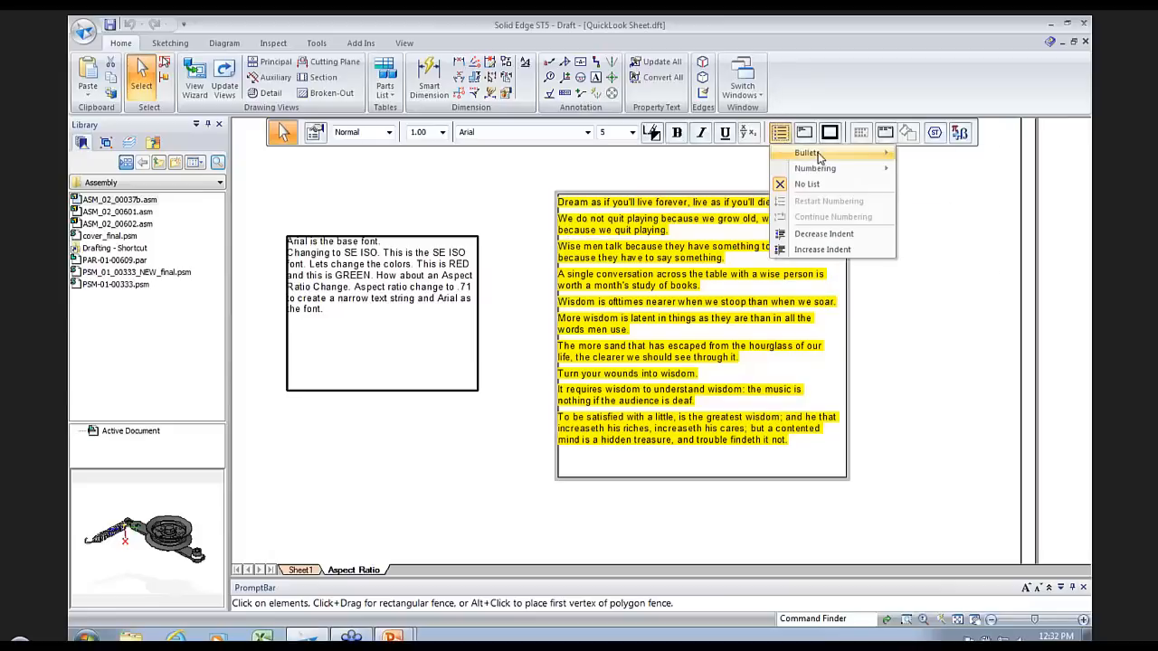
mouse_move(817, 155)
mouse_move(836, 173)
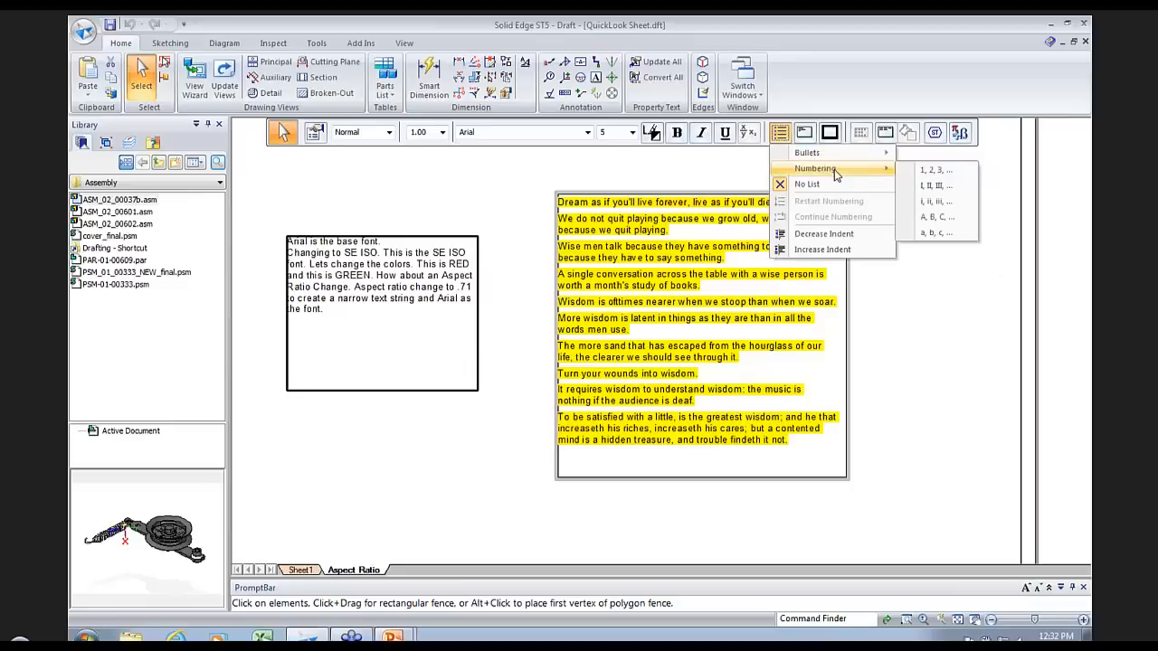
left_click(952, 193)
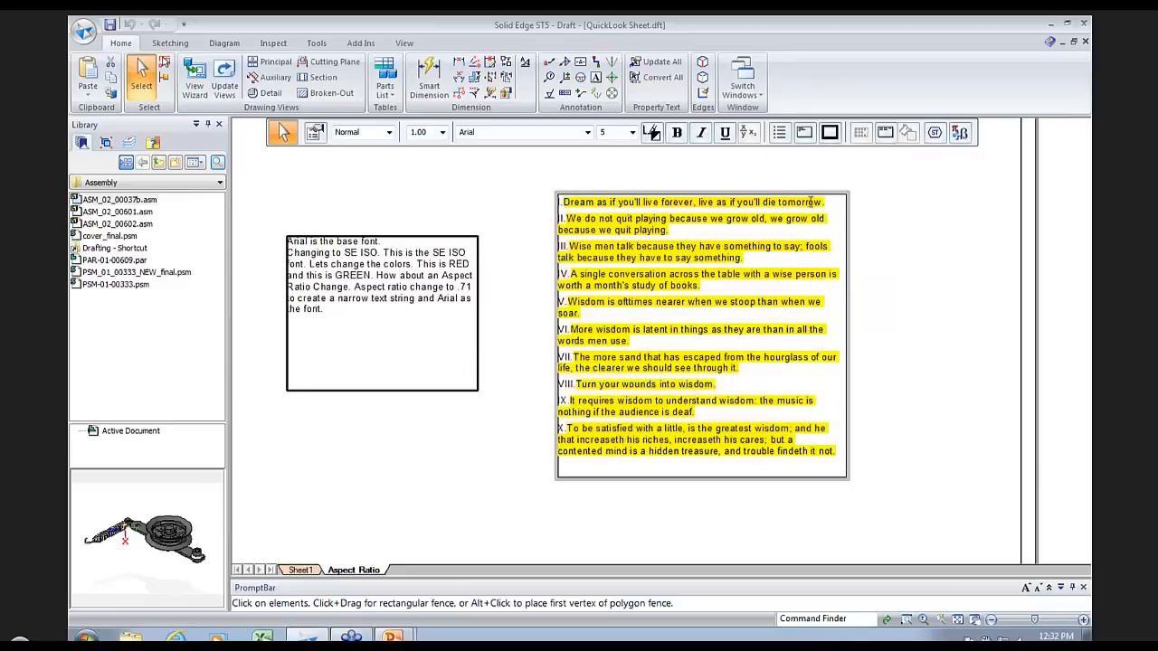
left_click(525, 406)
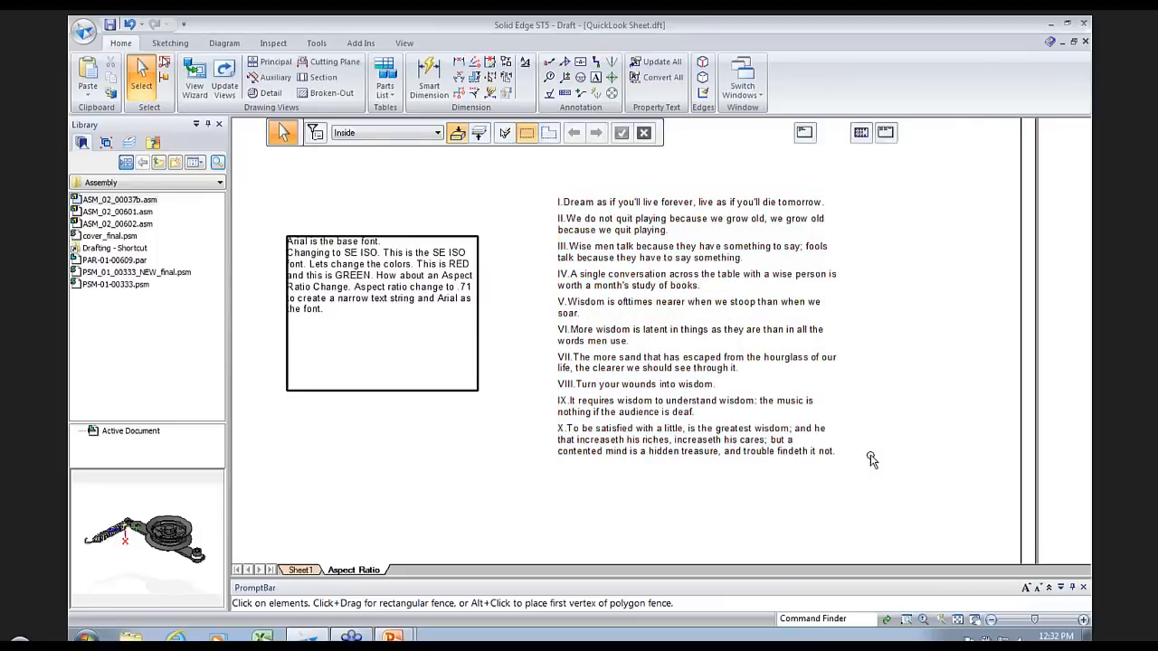
Step: Restart the numbering of the quotations from "More wisdom is latent in things" through the last paragraph
double_click(837, 452)
left_click_drag(837, 453, 555, 329)
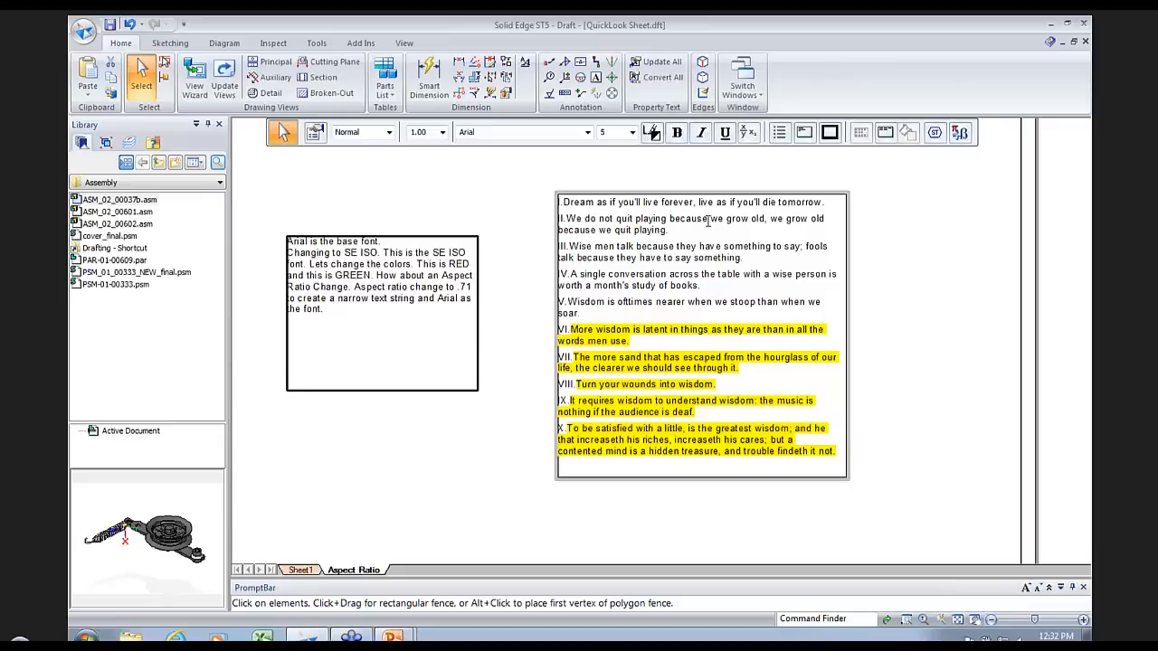
left_click(779, 132)
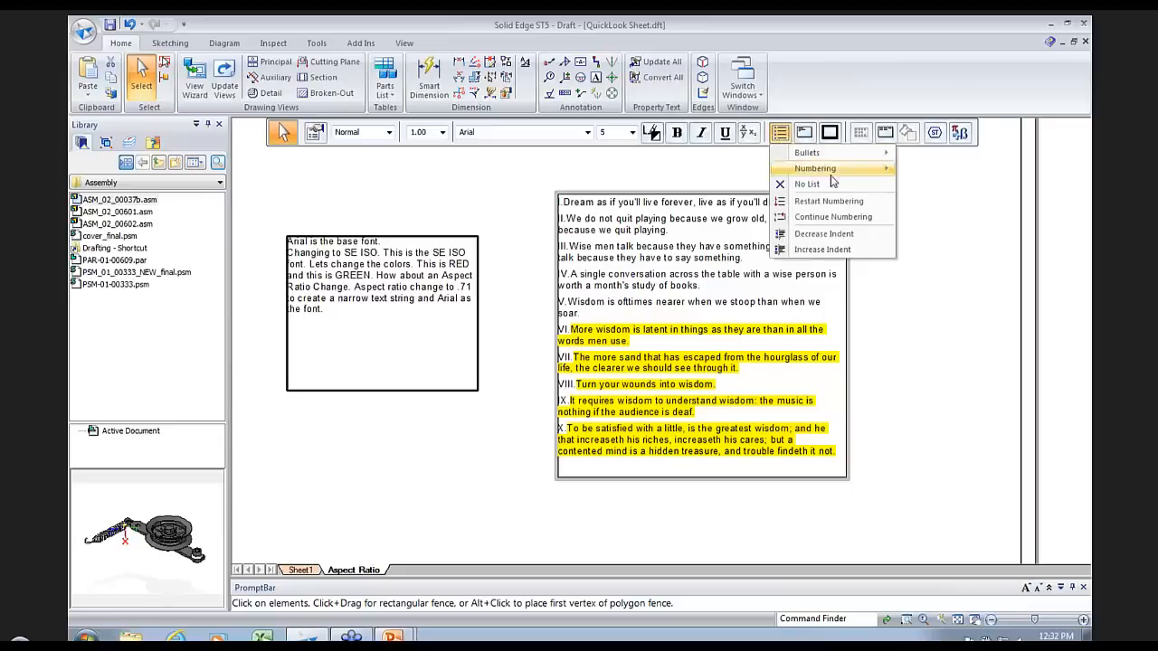
left_click(874, 201)
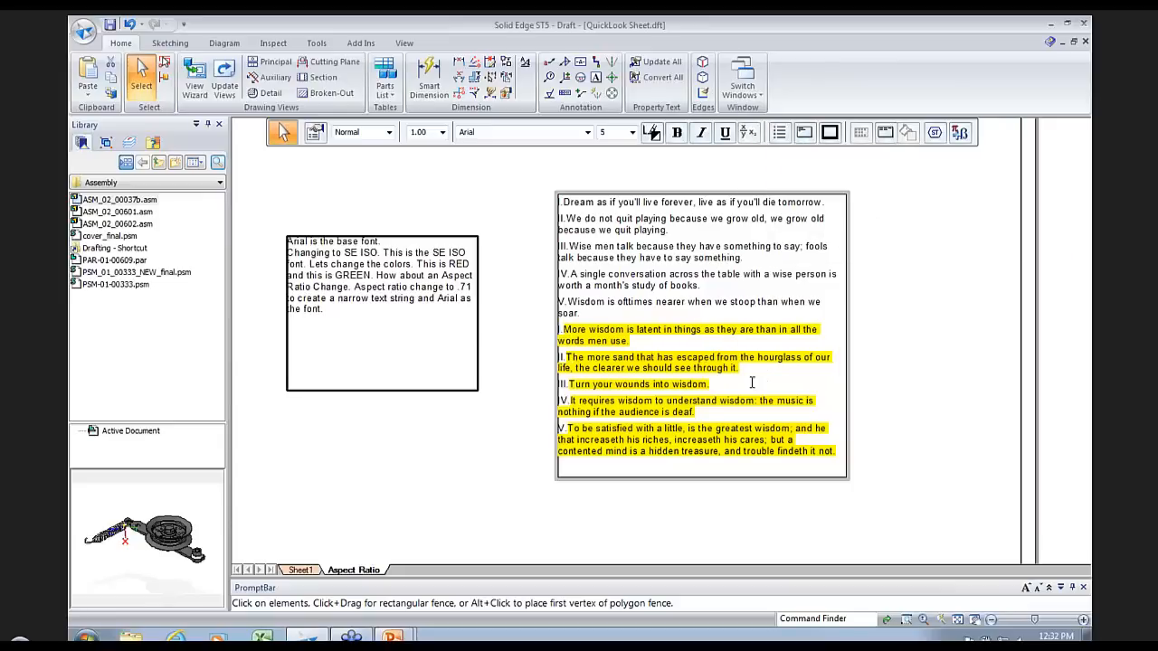
left_click(959, 333)
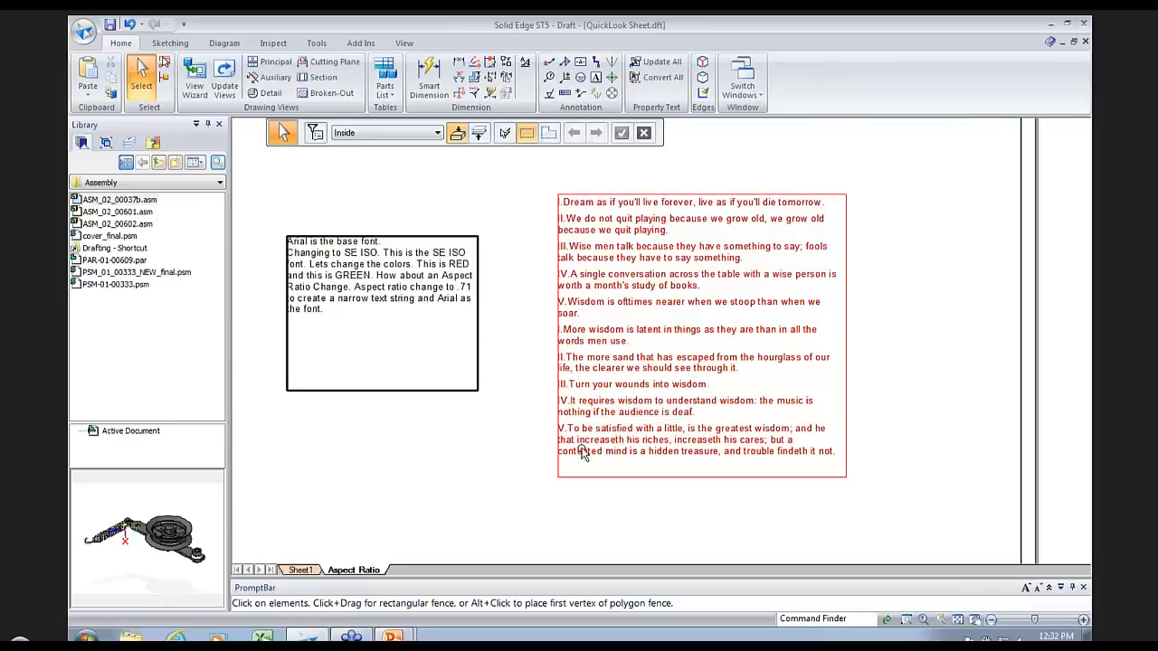
Step: Color the words "This is RED" red in the bordered text box
left_click(286, 339)
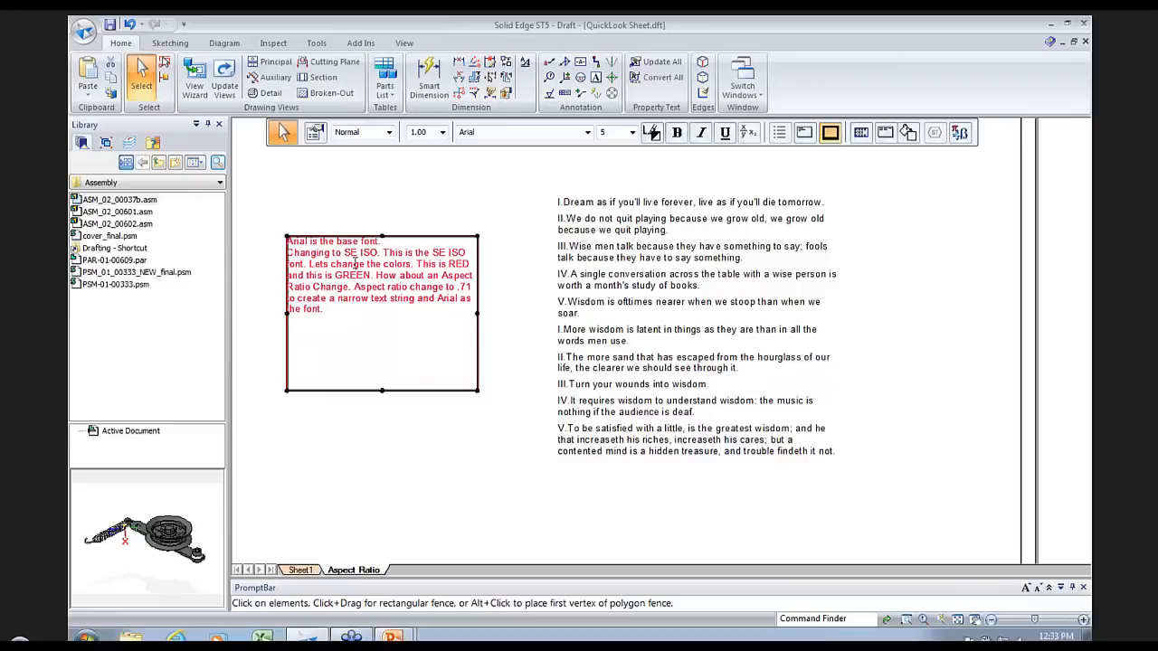
scroll(354, 263, "up", 2)
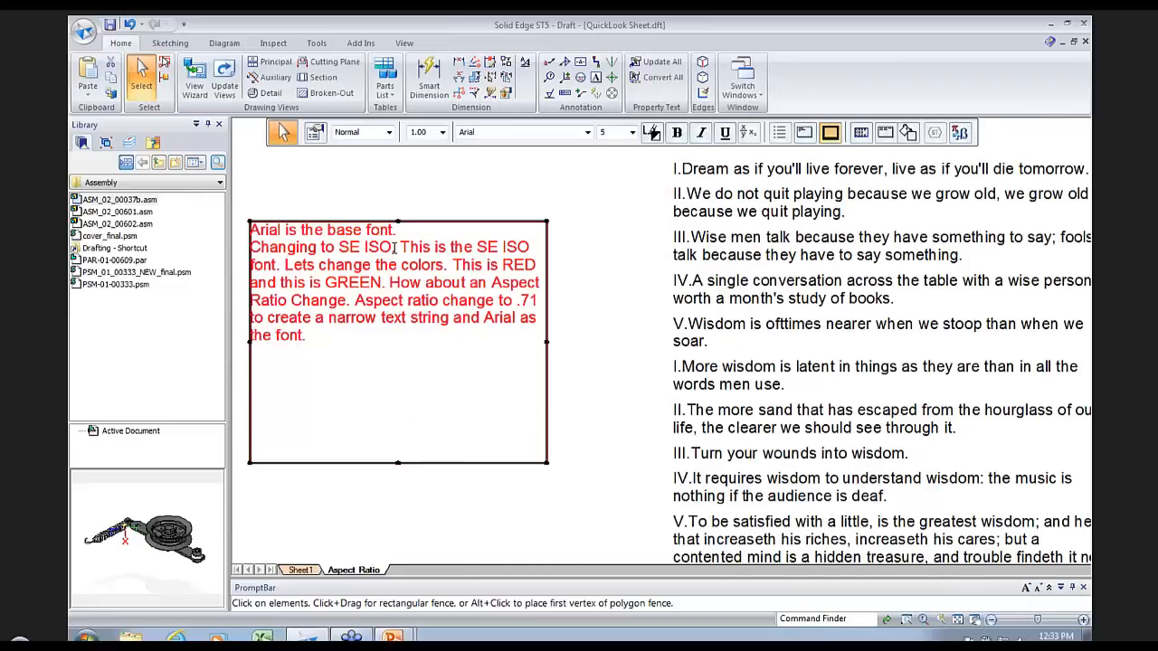
double_click(438, 269)
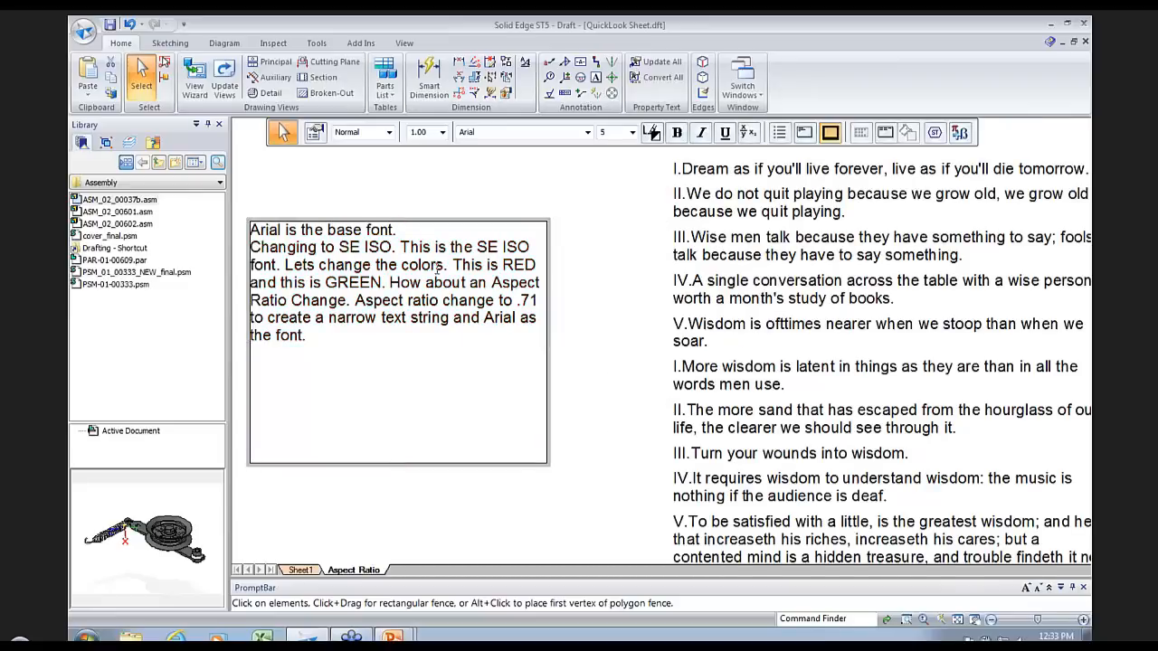
left_click_drag(454, 264, 388, 284)
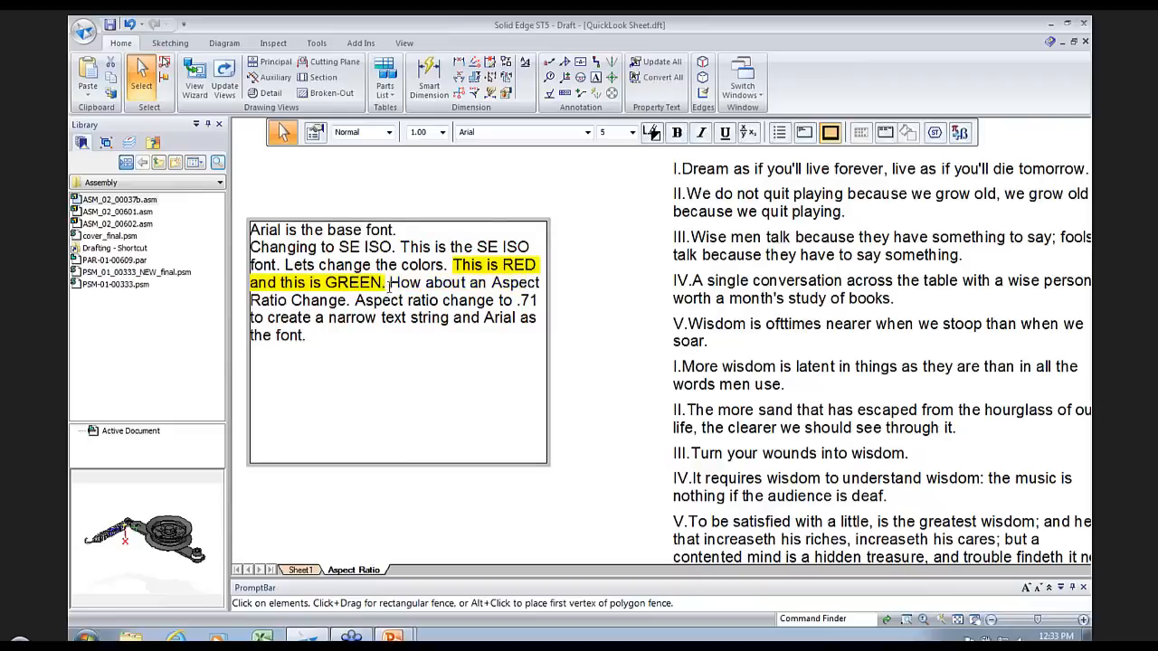
left_click(653, 134)
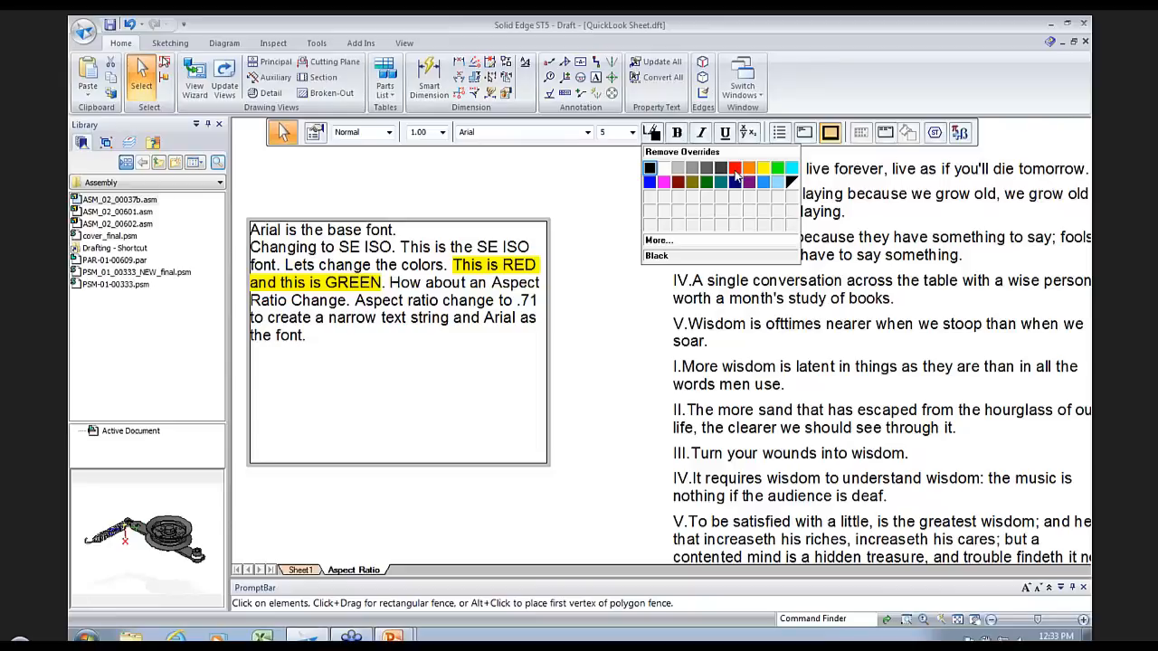
left_click_drag(451, 264, 531, 263)
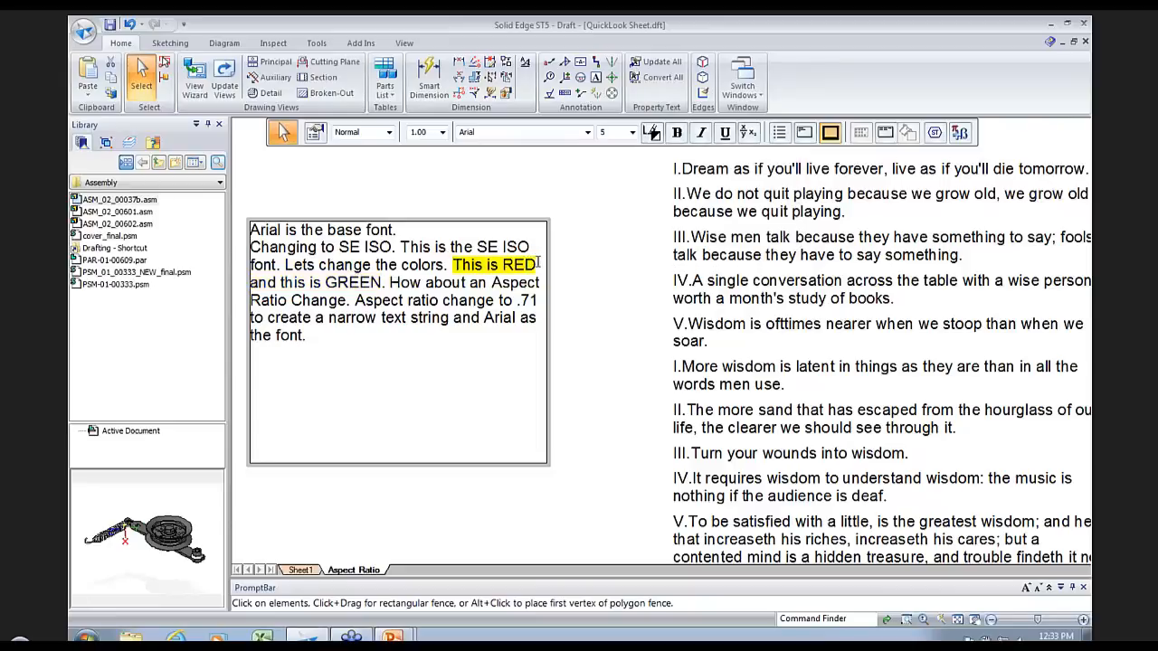
left_click(651, 133)
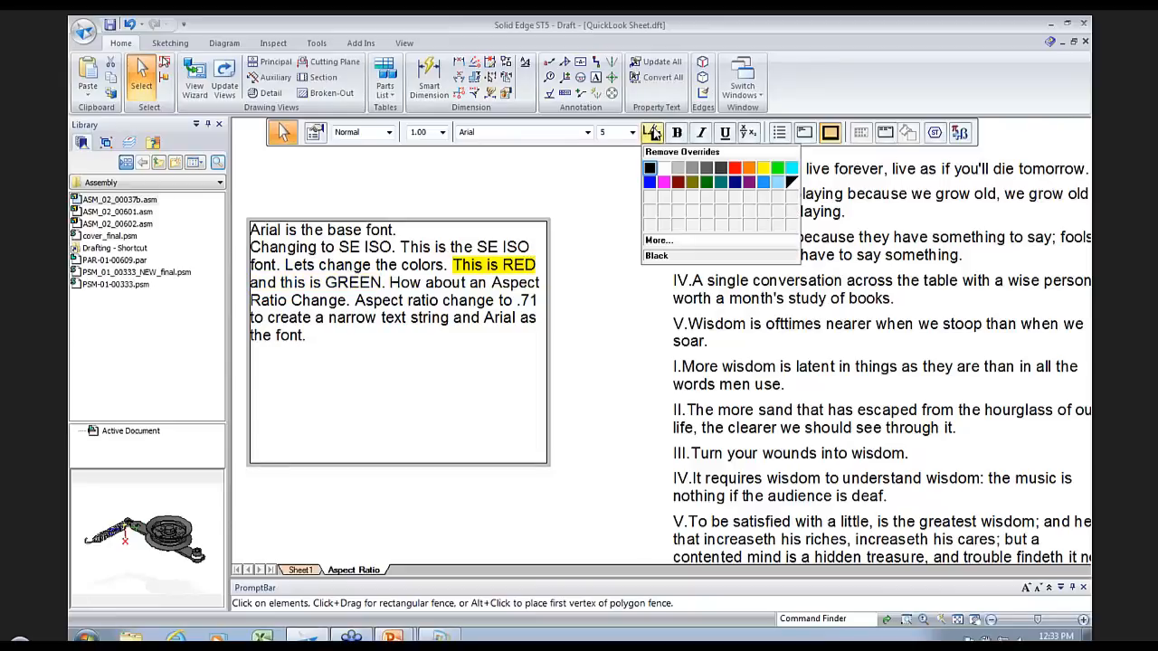
left_click(735, 169)
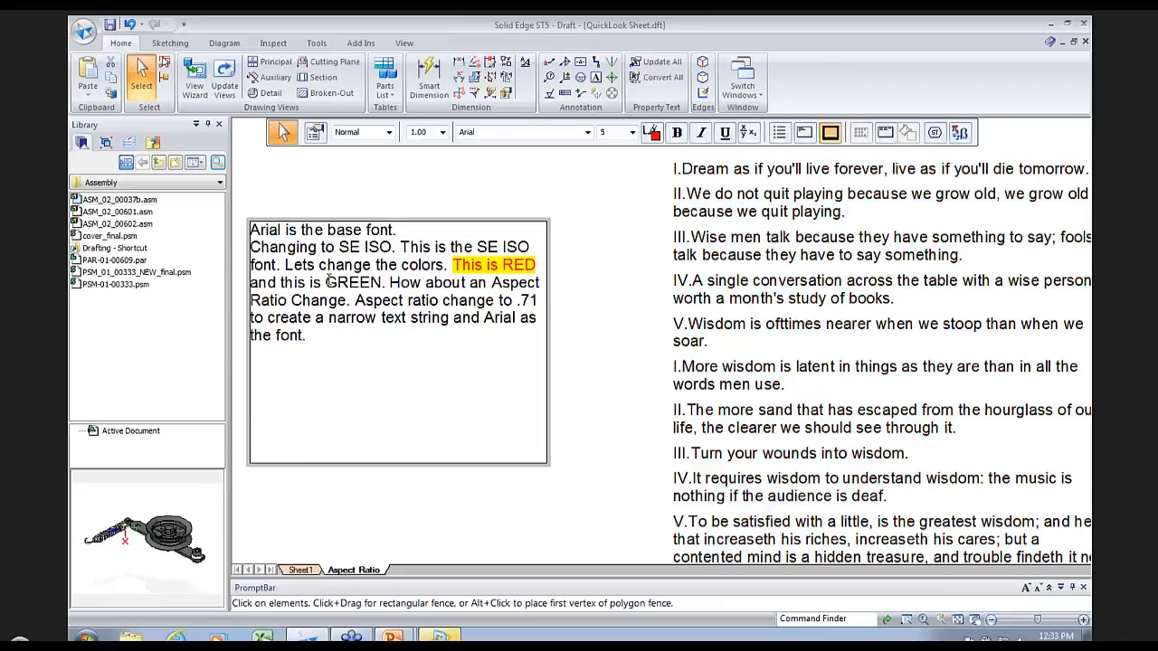
Step: Color the wording "and this is GREEN" green in the bordered text box
left_click_drag(260, 283, 383, 283)
left_click(653, 133)
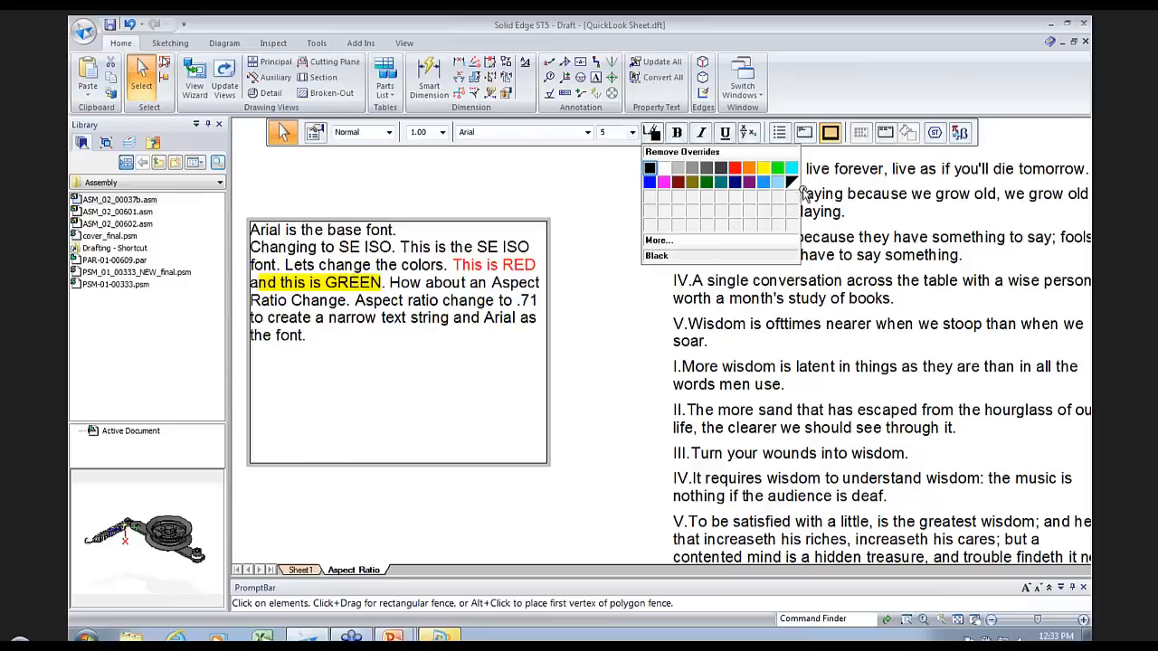
left_click(777, 168)
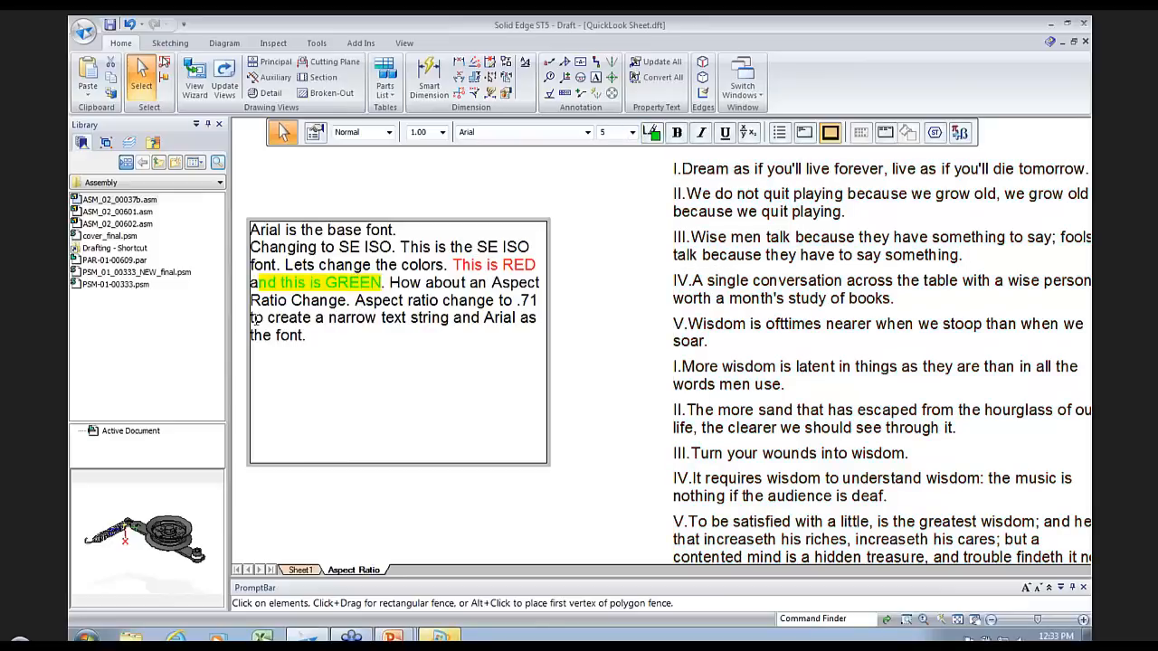
Step: Change the font of "to create a narrow text string and Arial as the font." to a serif typeface
left_click_drag(307, 337, 250, 319)
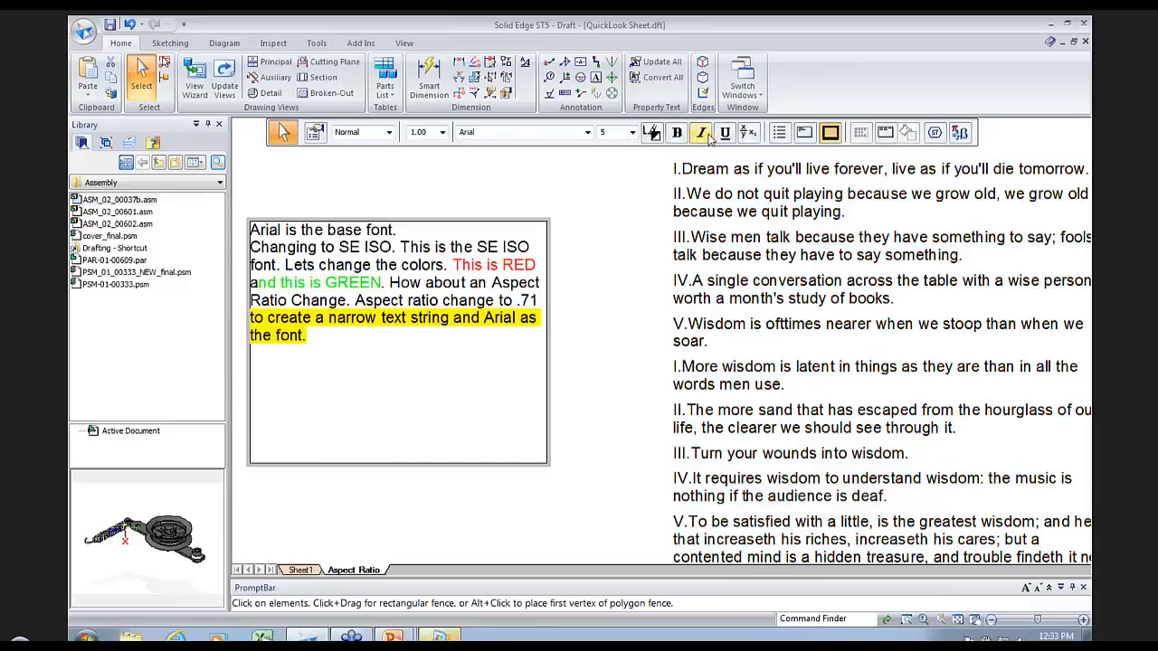
left_click(587, 132)
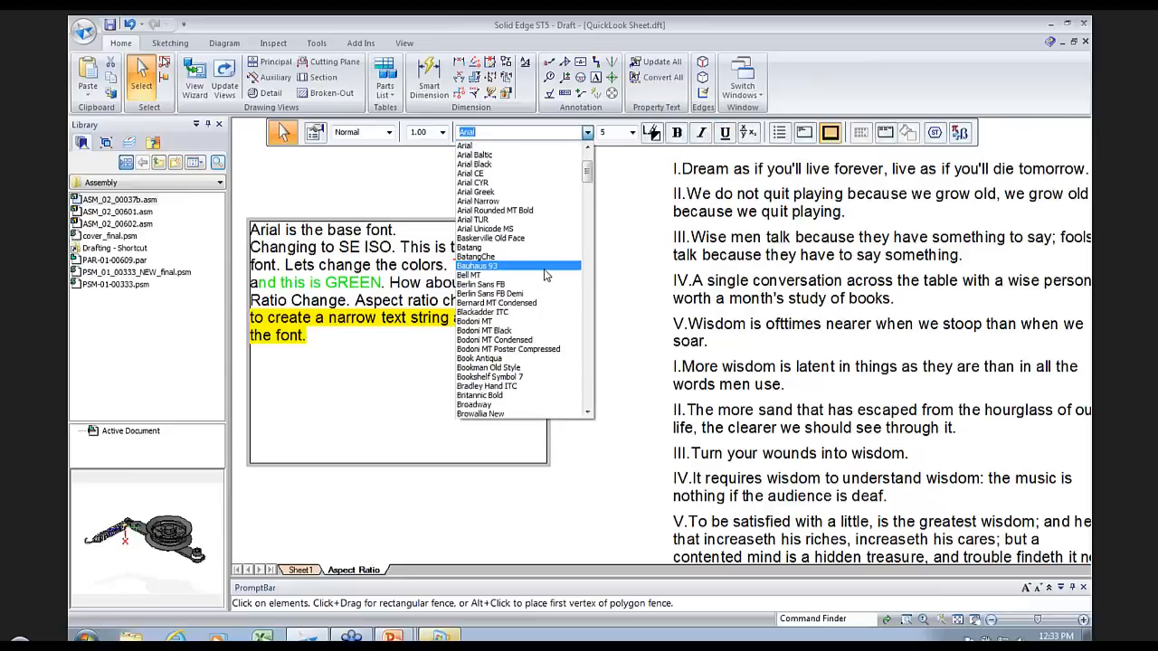
scroll(541, 298, "down", 7)
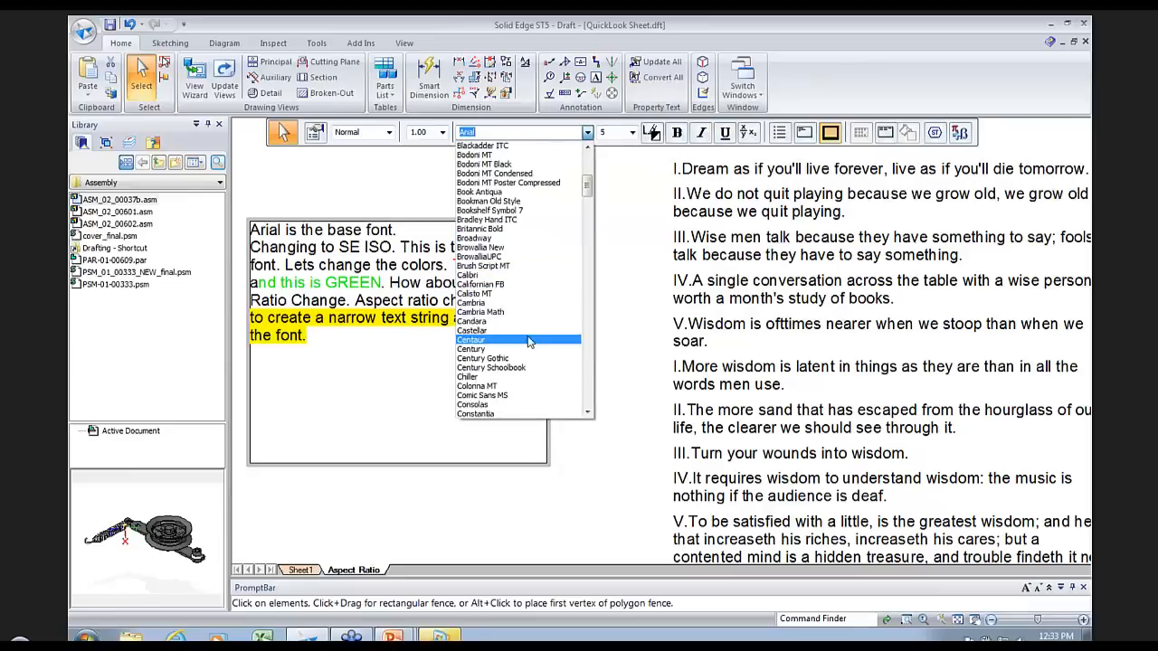
left_click(532, 322)
left_click(559, 362)
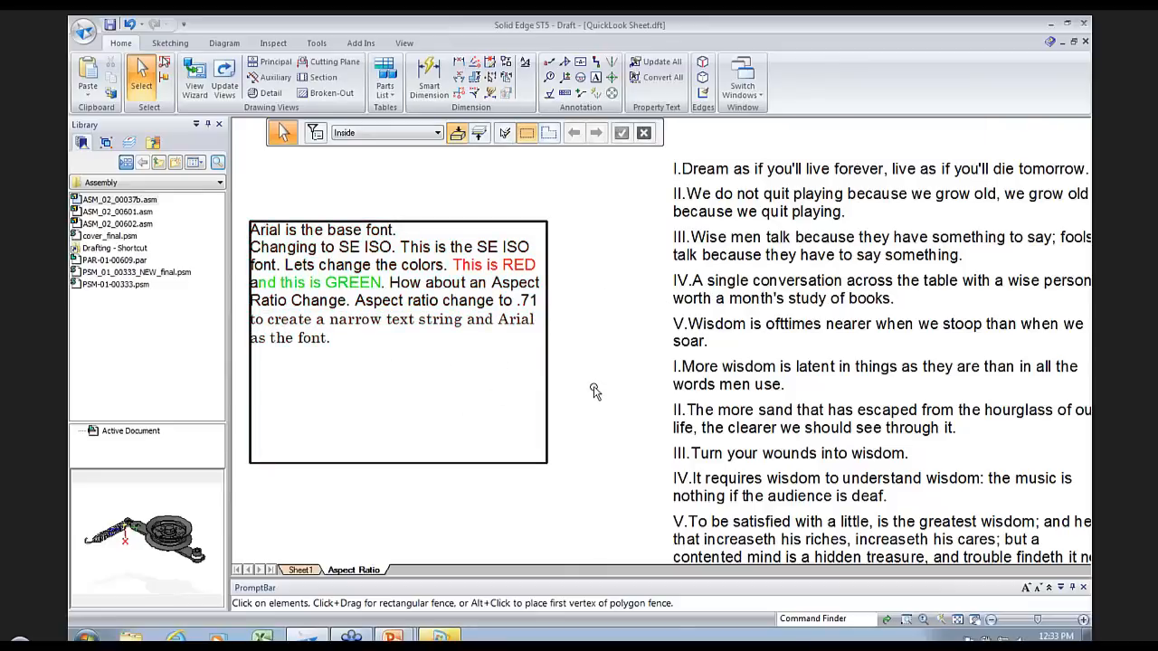
Step: Start a parts list with auto-balloons for the blower assembly view on Sheet1
left_click(300, 570)
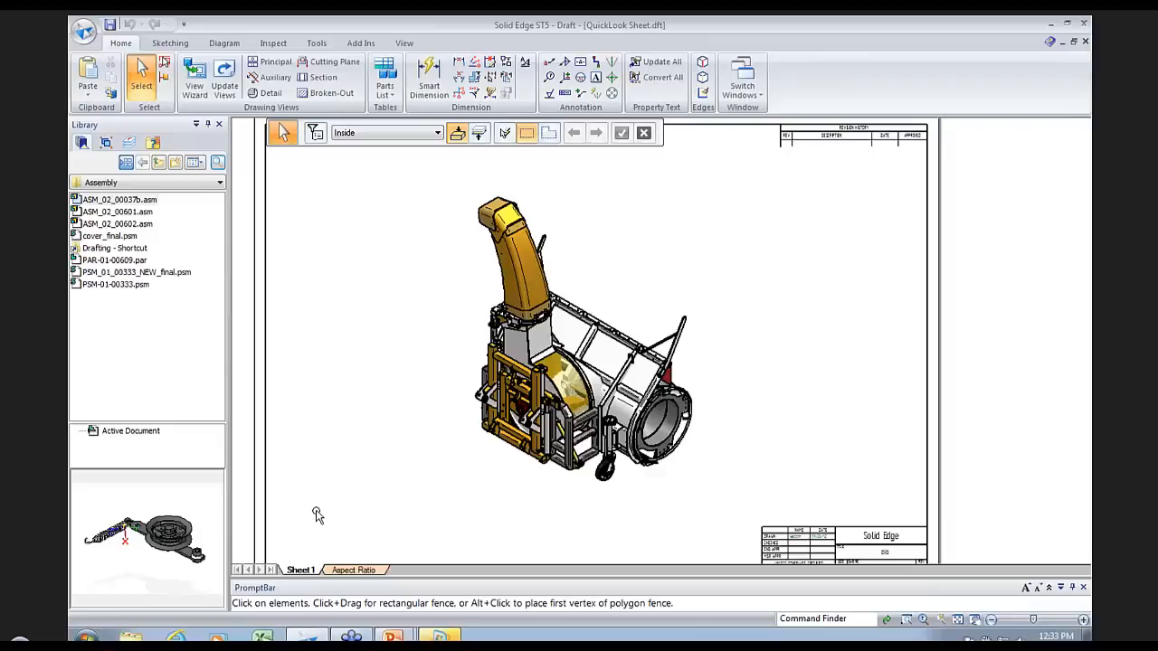
left_click(384, 77)
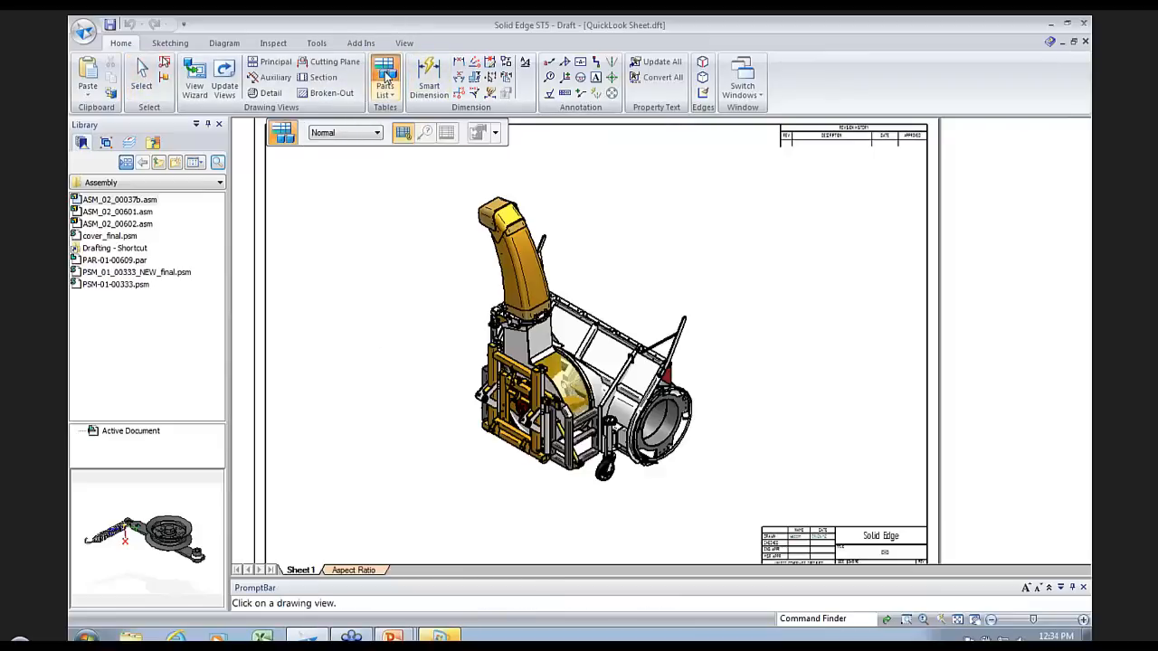
left_click(522, 286)
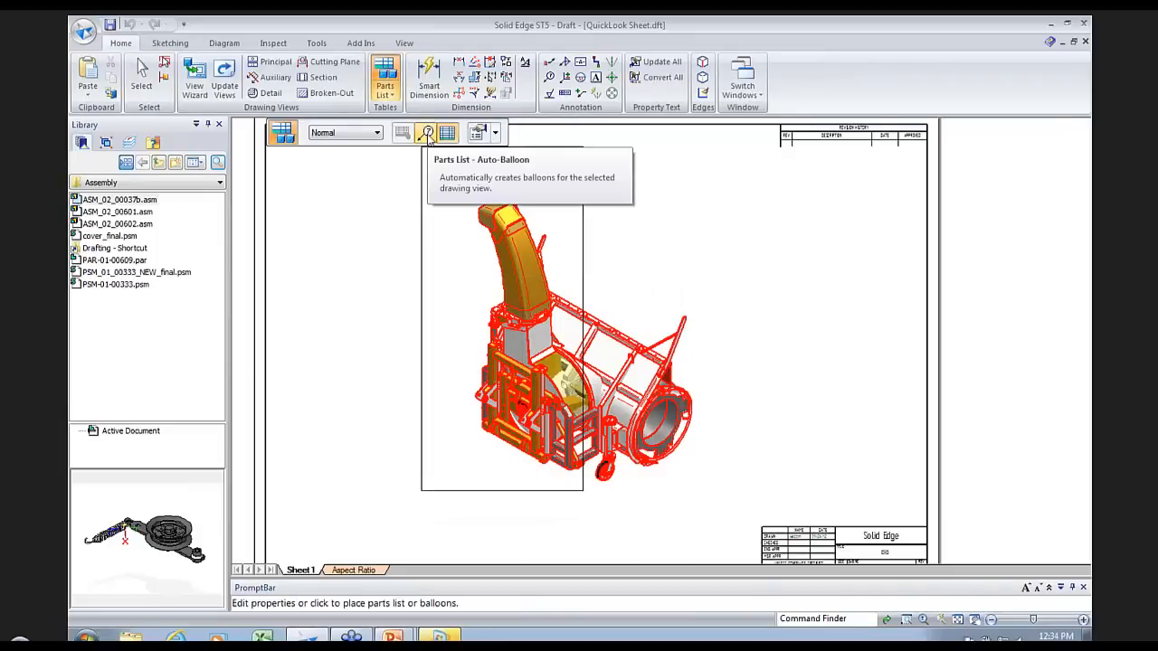
left_click(428, 132)
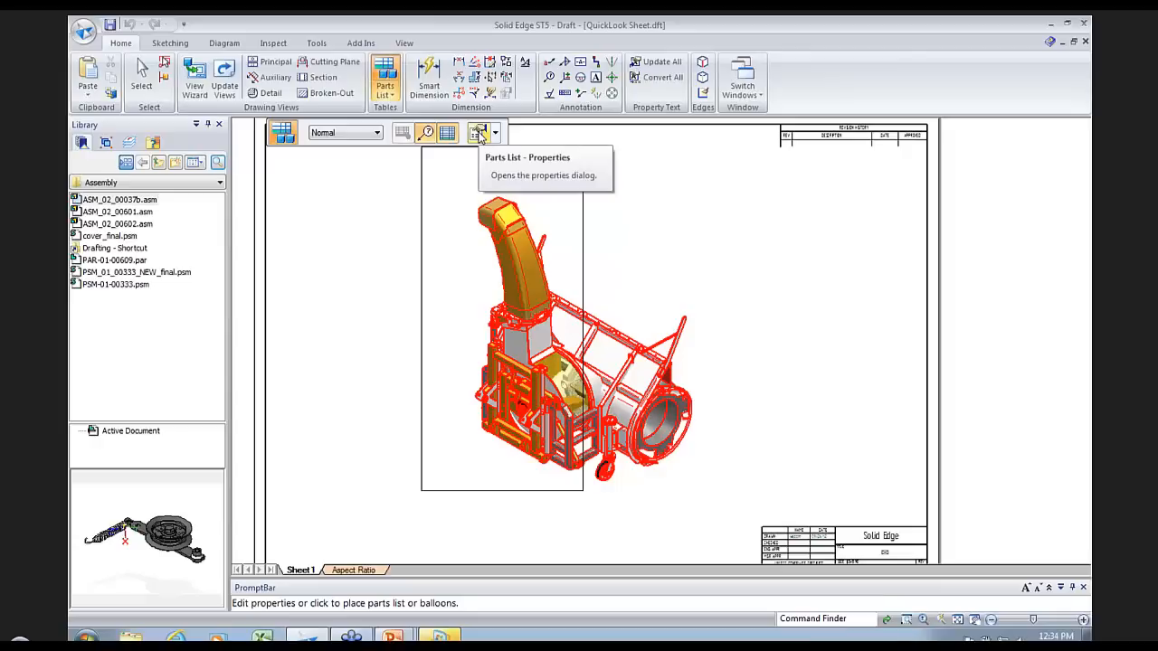
left_click(480, 134)
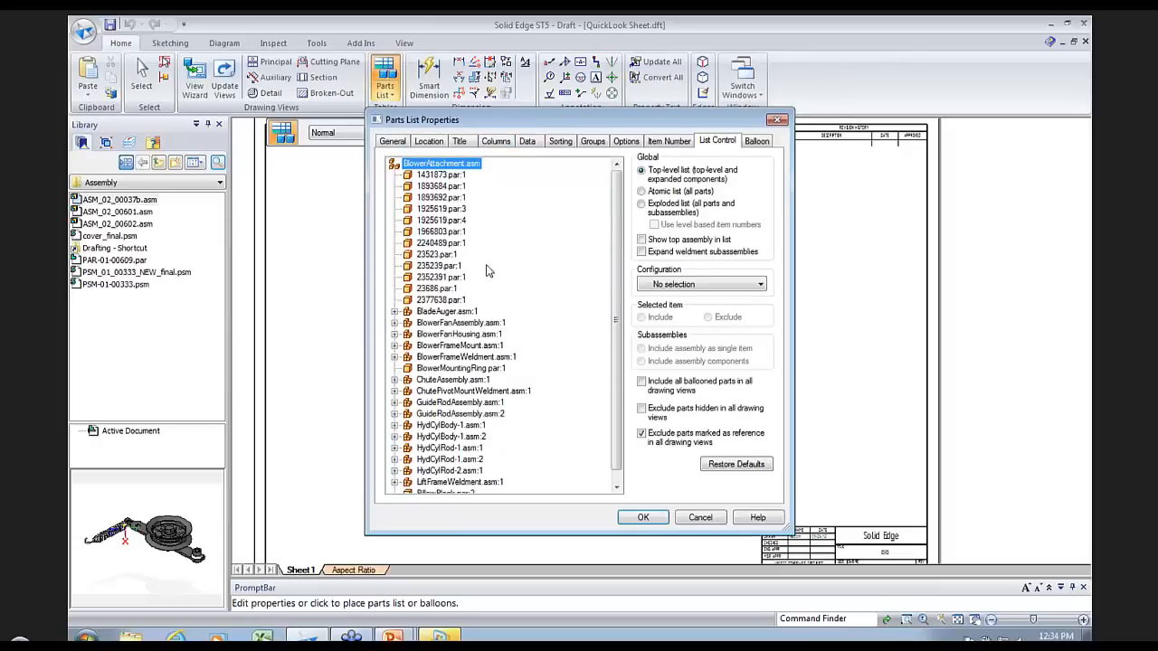
left_click(434, 142)
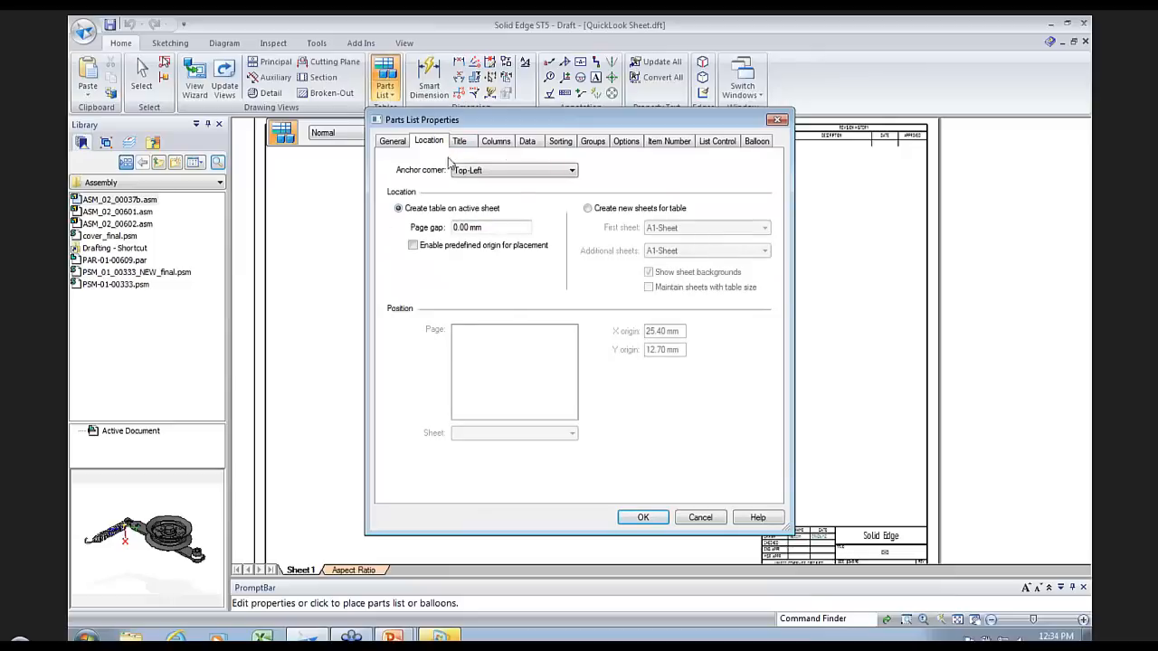
left_click(523, 181)
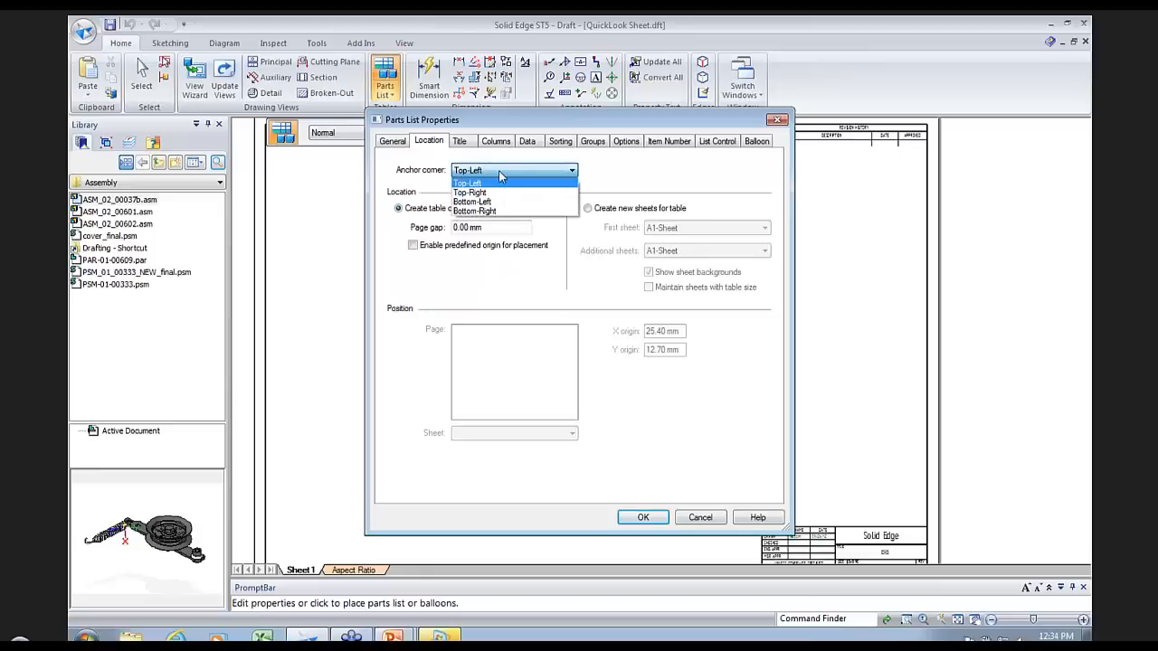
left_click(499, 175)
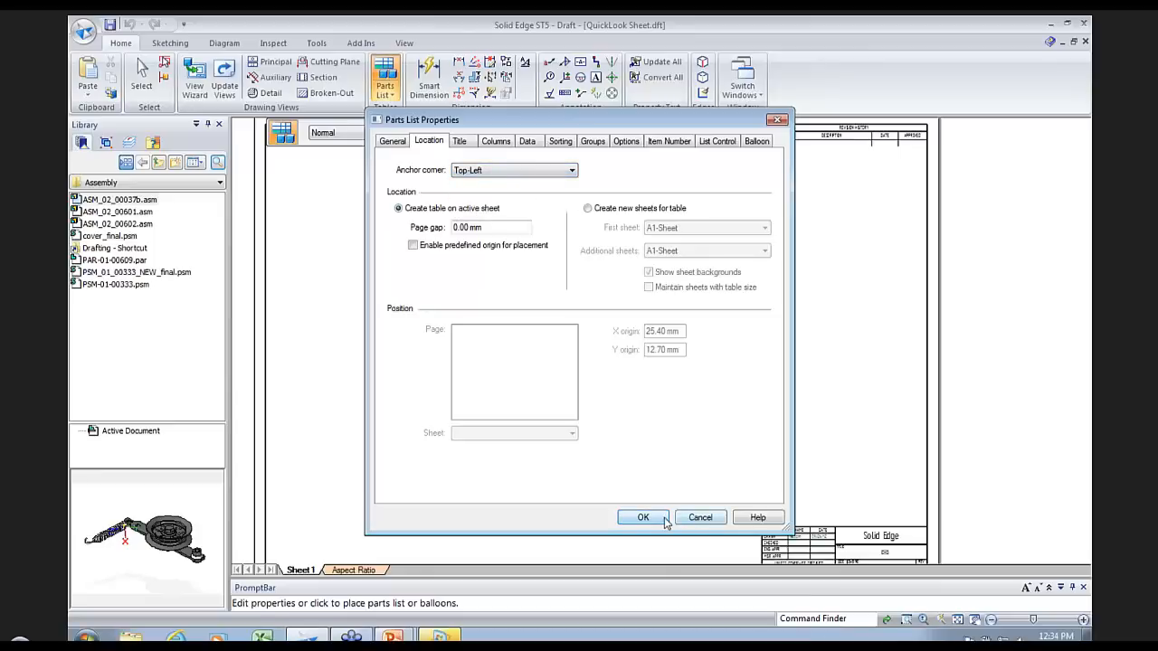
left_click(692, 518)
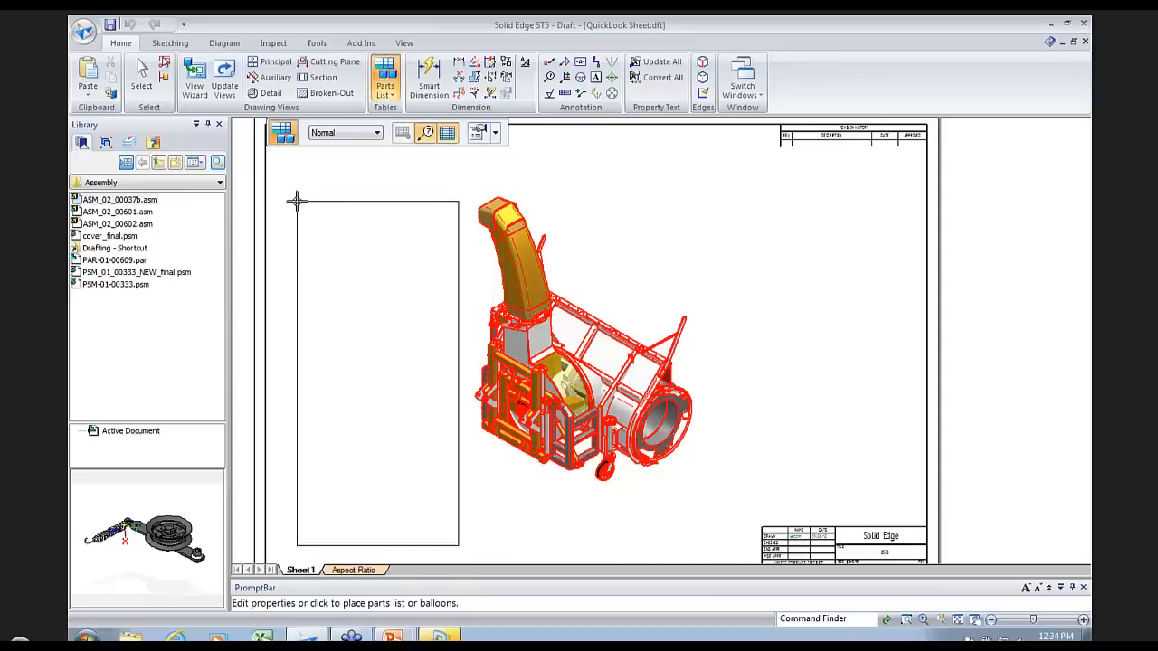
Step: Set the parts list's anchor corner to Bottom-Right and accept the properties
left_click(477, 133)
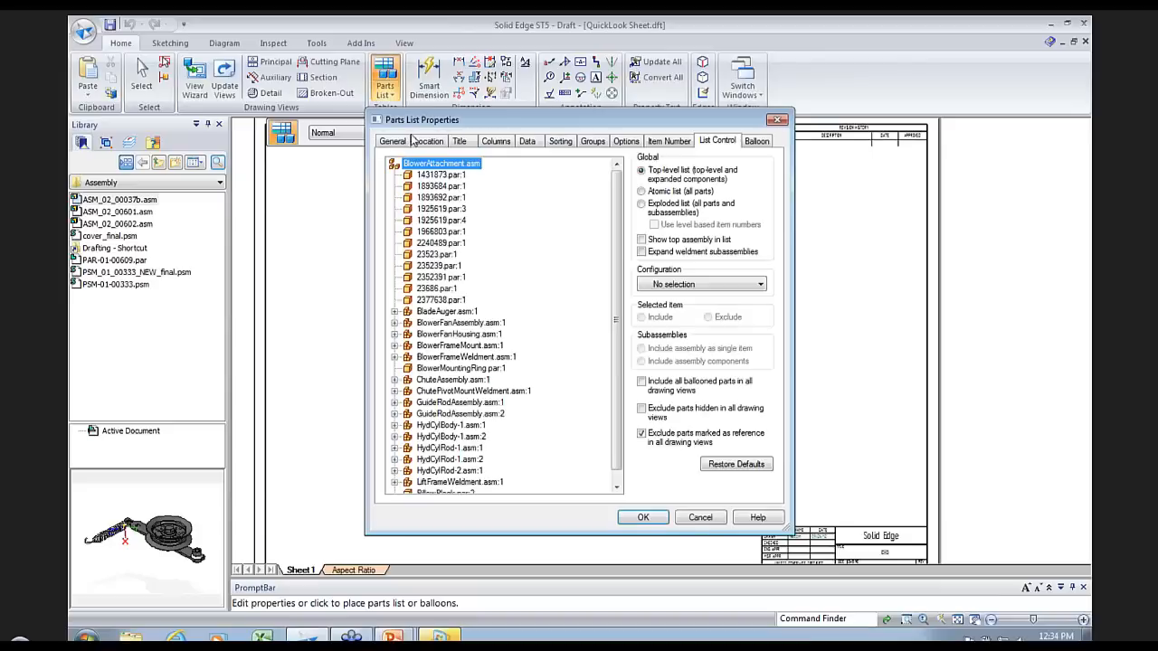
left_click(429, 141)
left_click(516, 170)
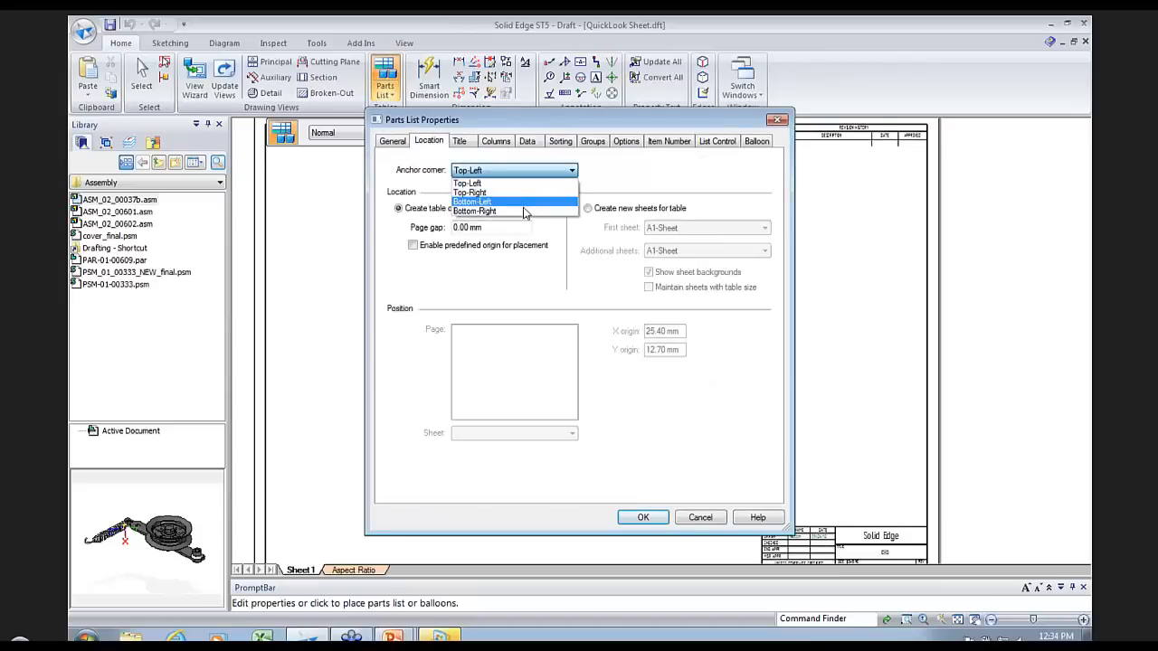
left_click(523, 211)
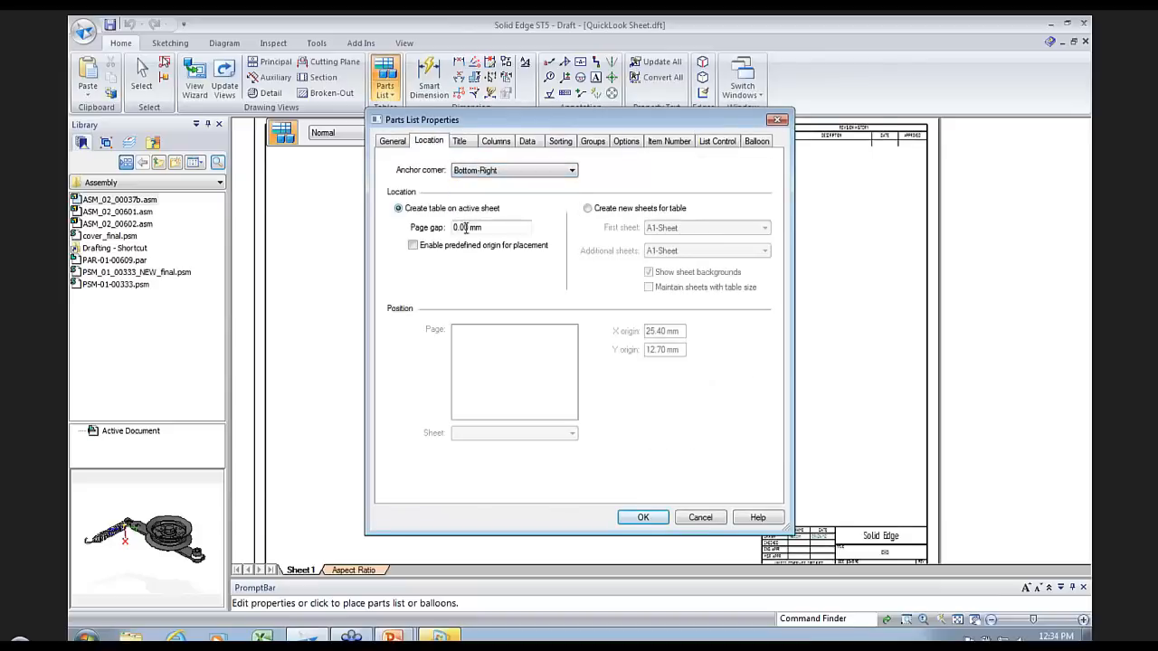
left_click(642, 516)
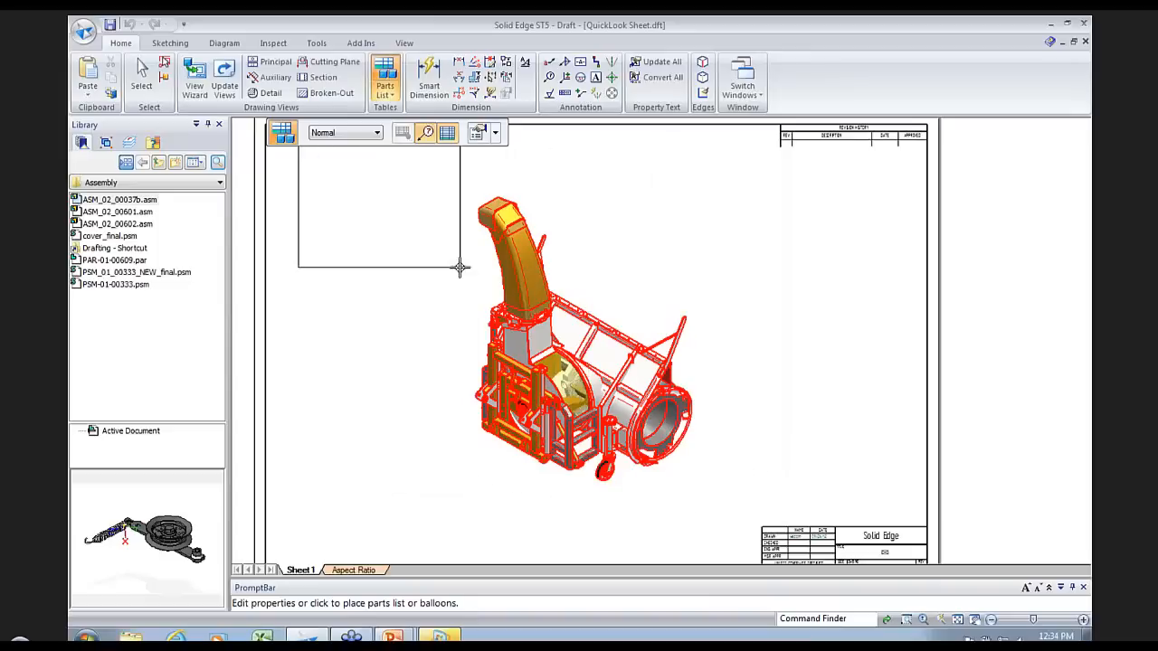
Step: Set the parts list to create new sheets using BOM for first and additional sheets, and enable Maintain sheets with table size
left_click(478, 133)
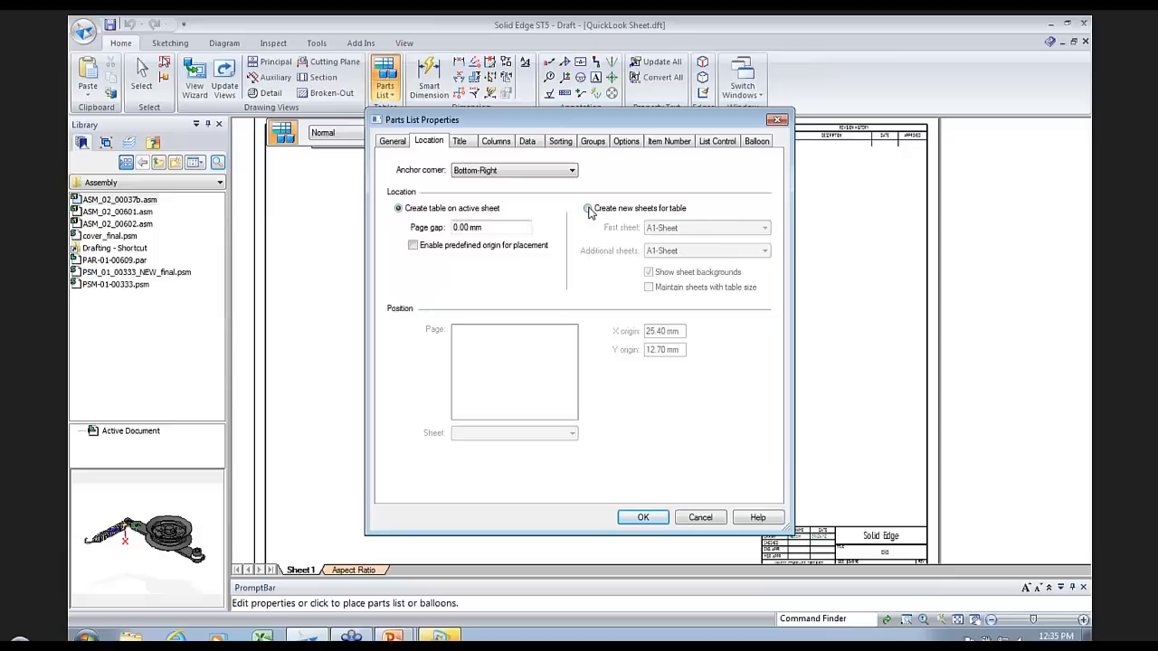
left_click(587, 209)
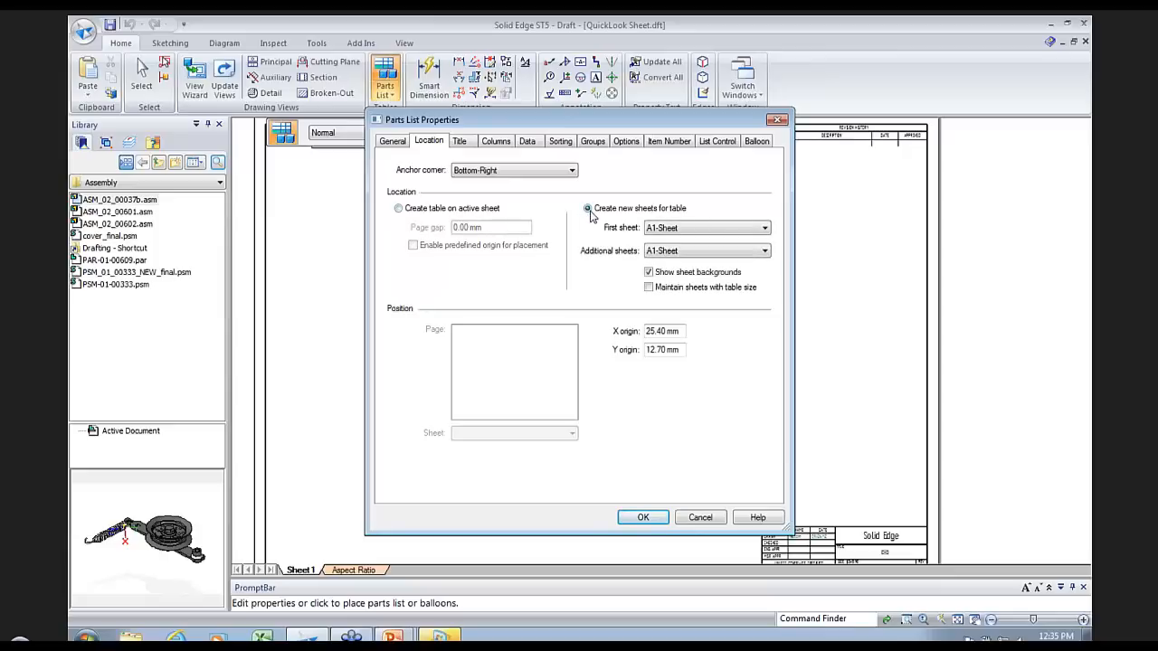
left_click(681, 233)
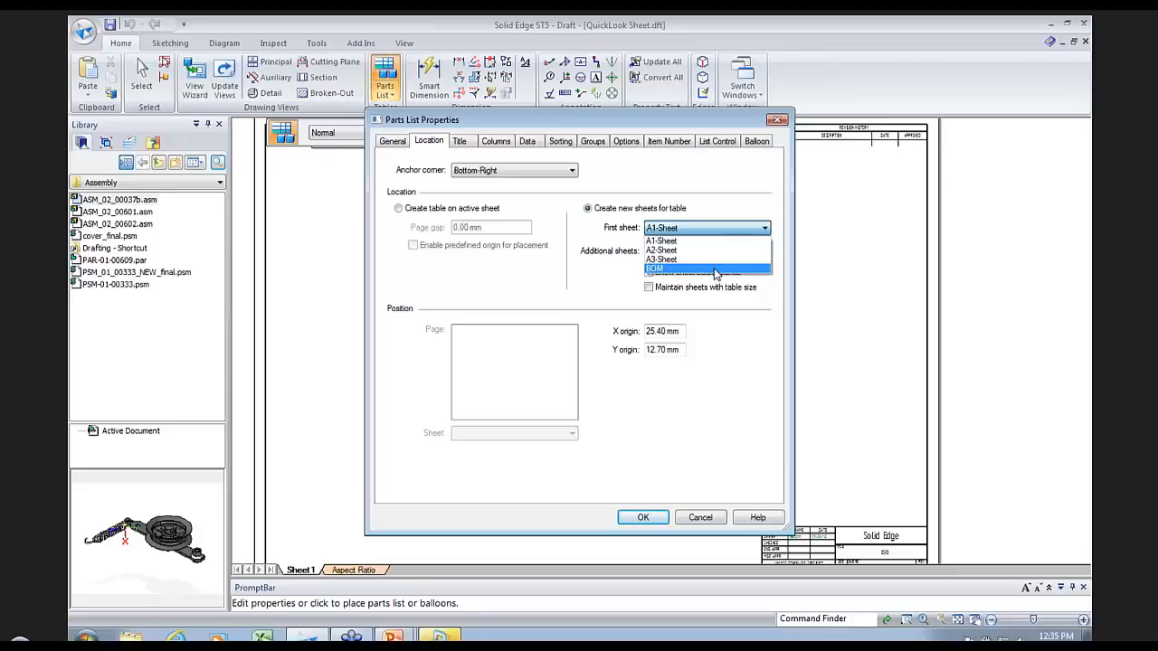
left_click(687, 269)
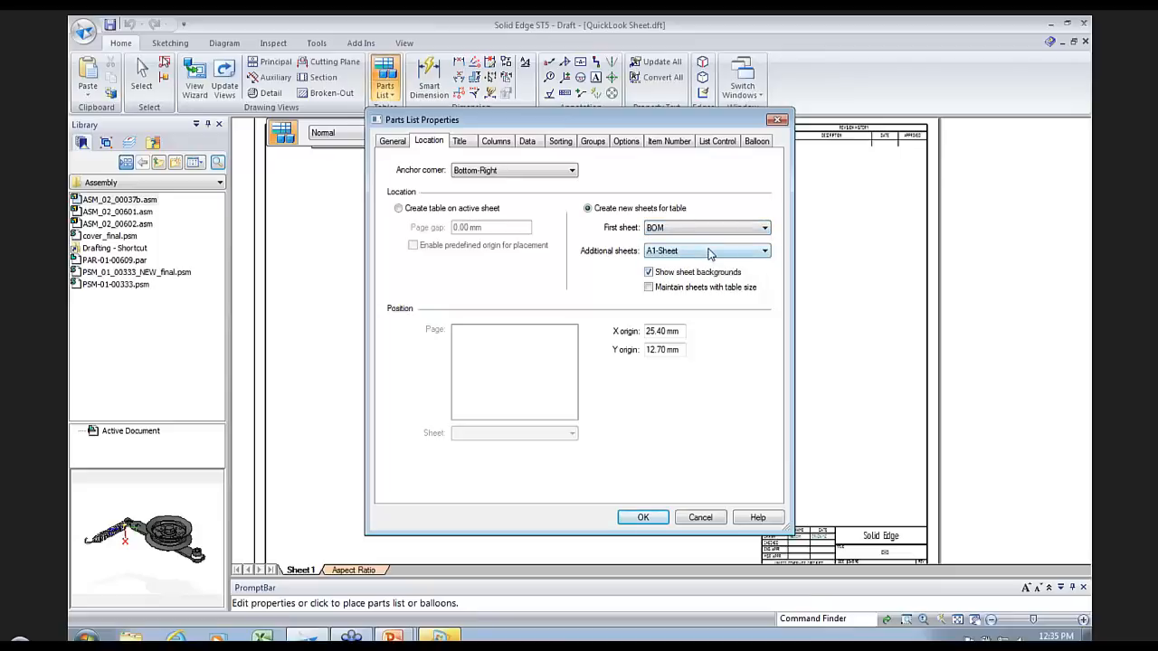
left_click(710, 251)
left_click(702, 292)
left_click(678, 291)
Step: Set the table's X origin to 10 mm and Y origin to 270 mm, and accept the parts list properties
left_click_drag(679, 331, 615, 331)
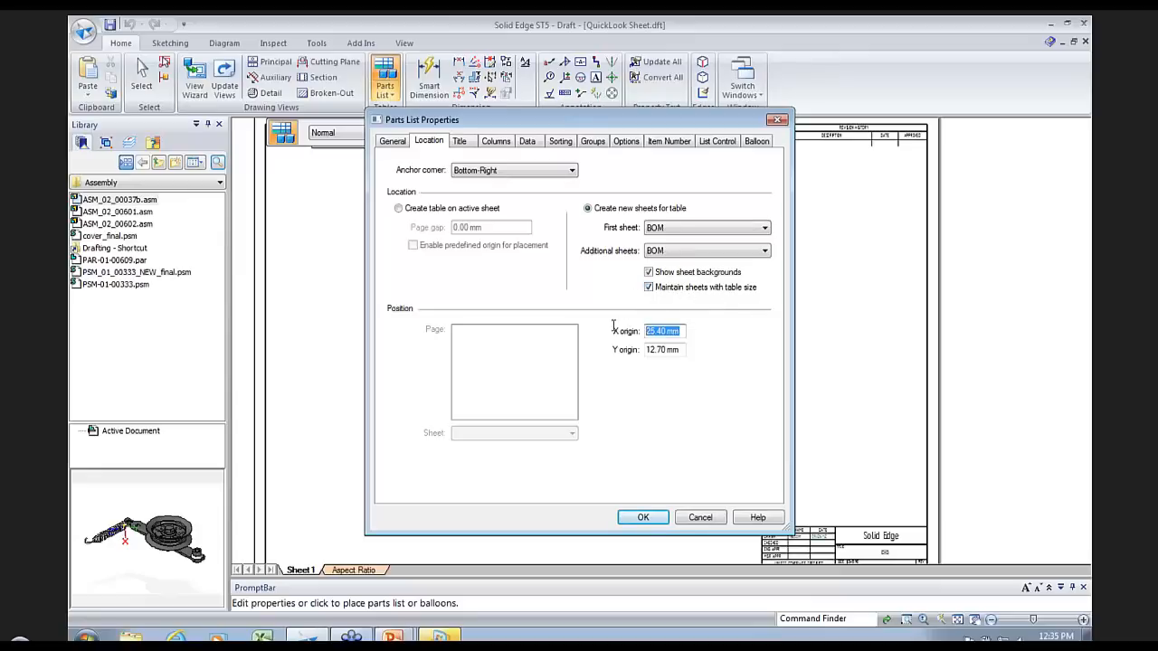
type("10")
key("Tab")
type("2")
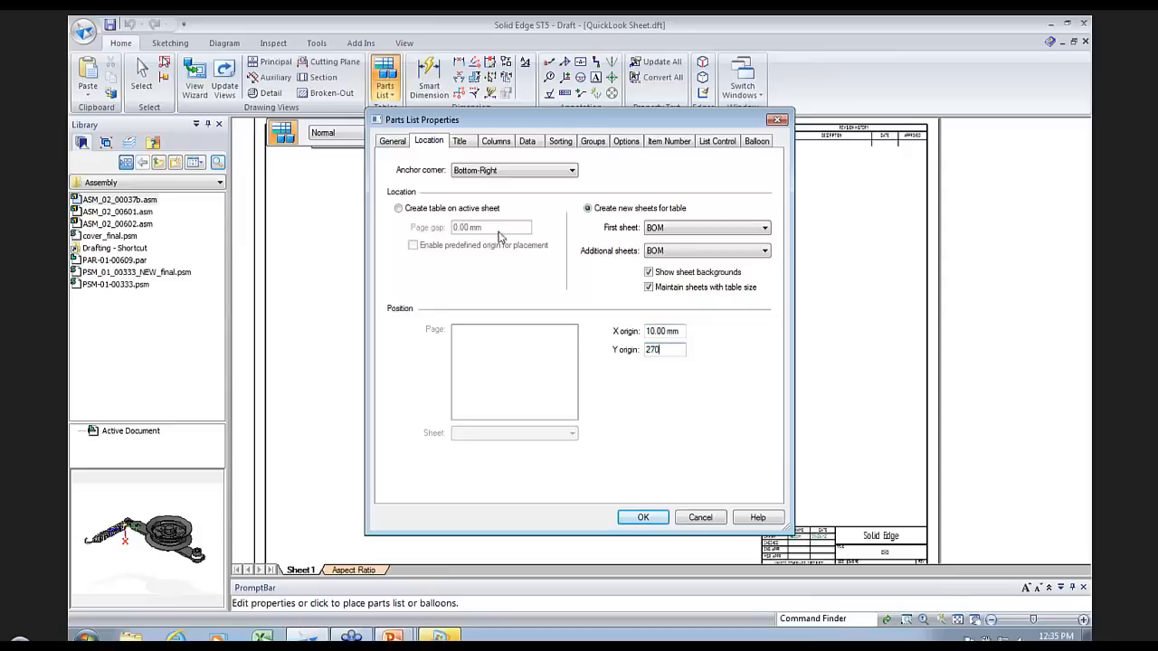
left_click(394, 145)
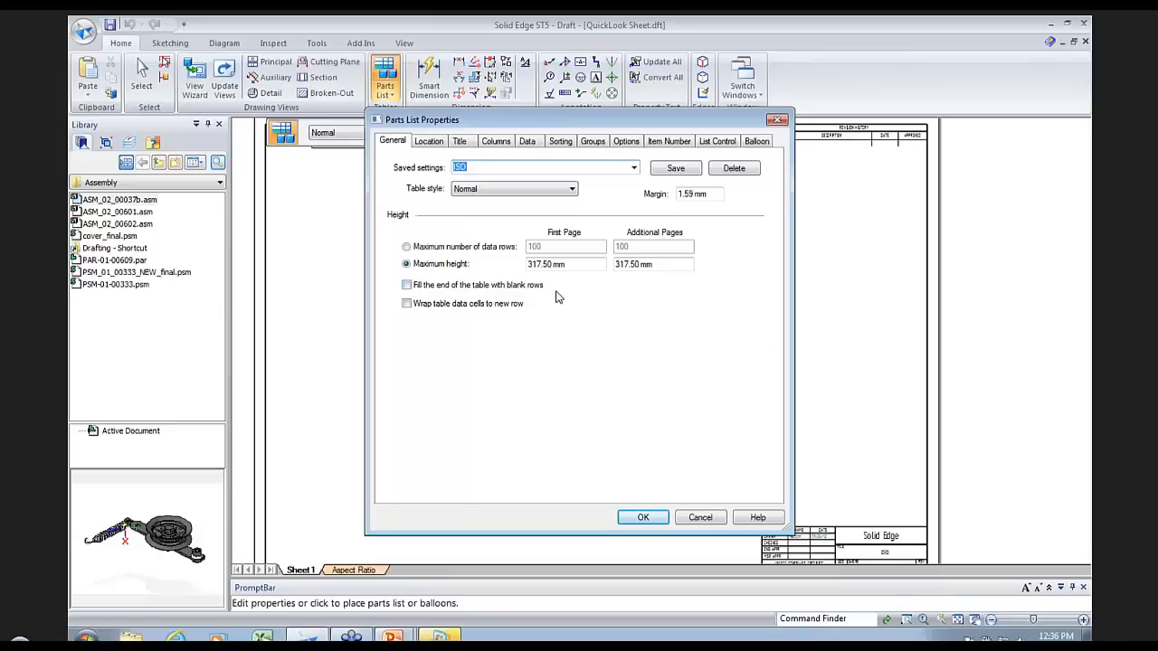
left_click(658, 521)
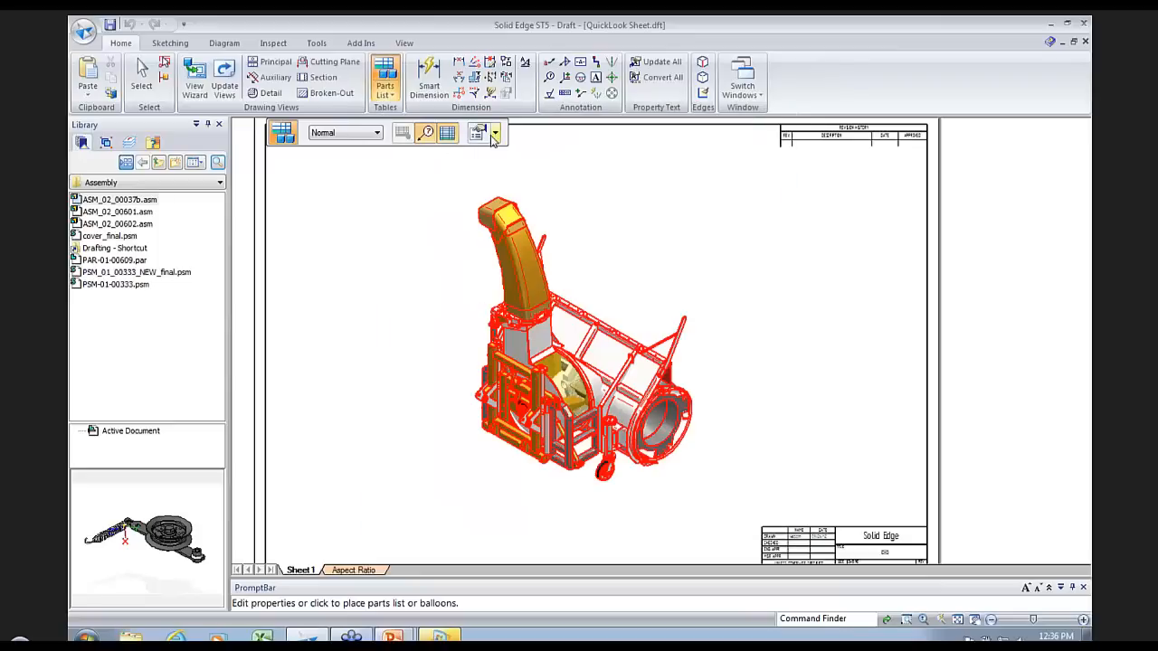
Step: Apply the saved New Table settings and place the parts list and balloons for the blower assembly view
left_click(494, 135)
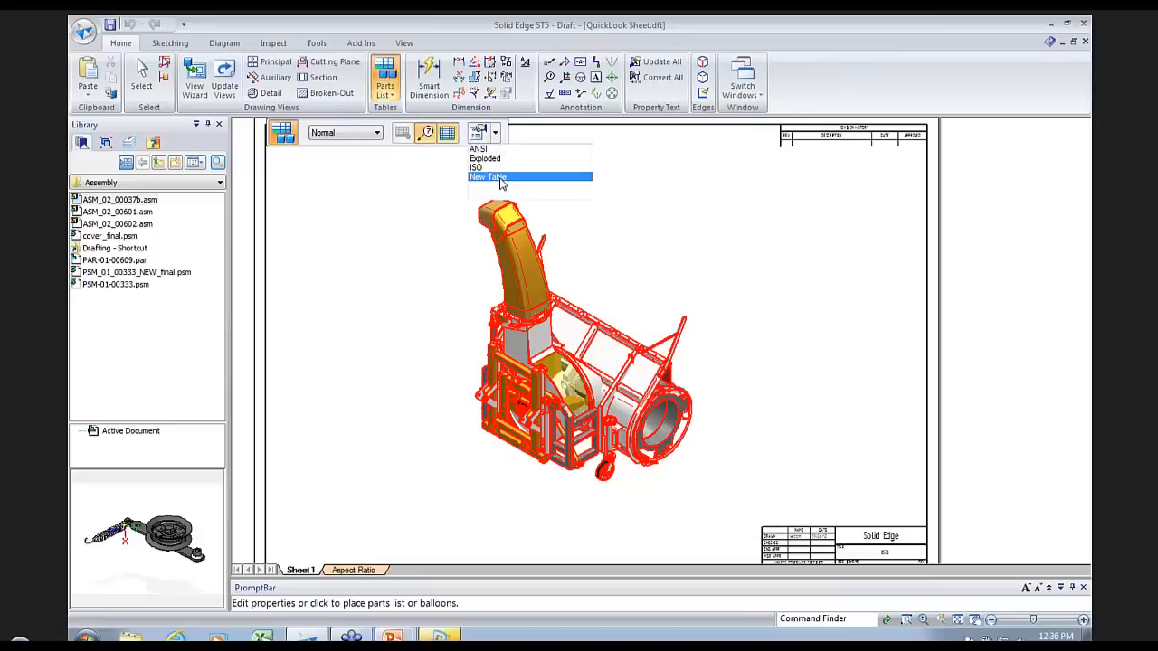
left_click(500, 179)
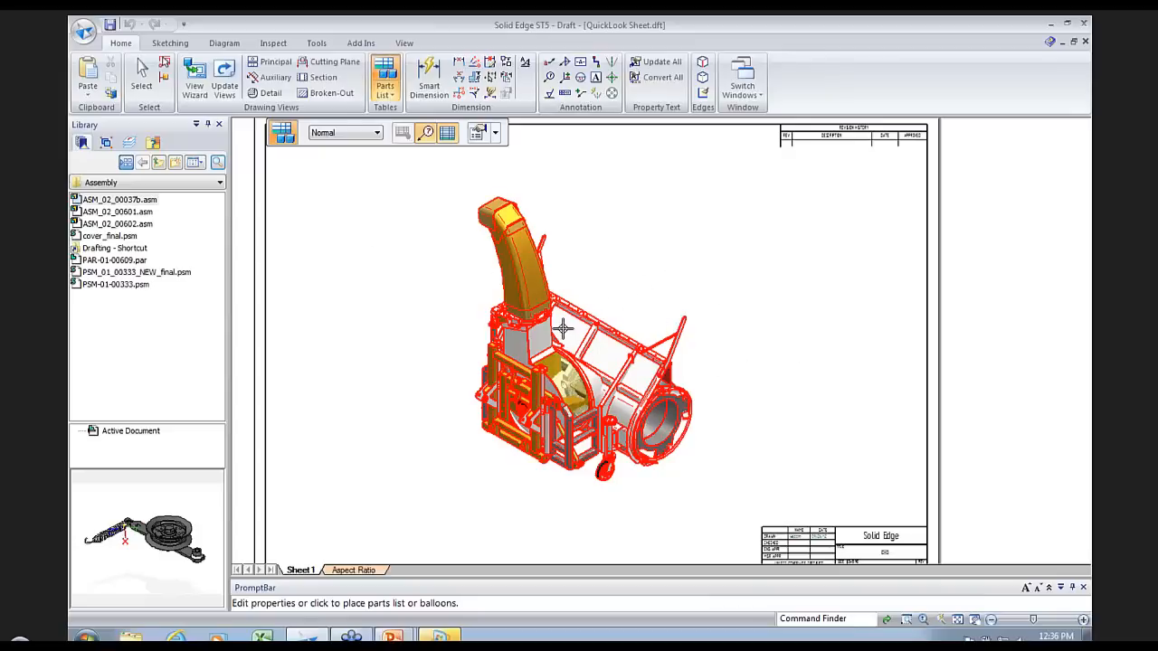
left_click(621, 280)
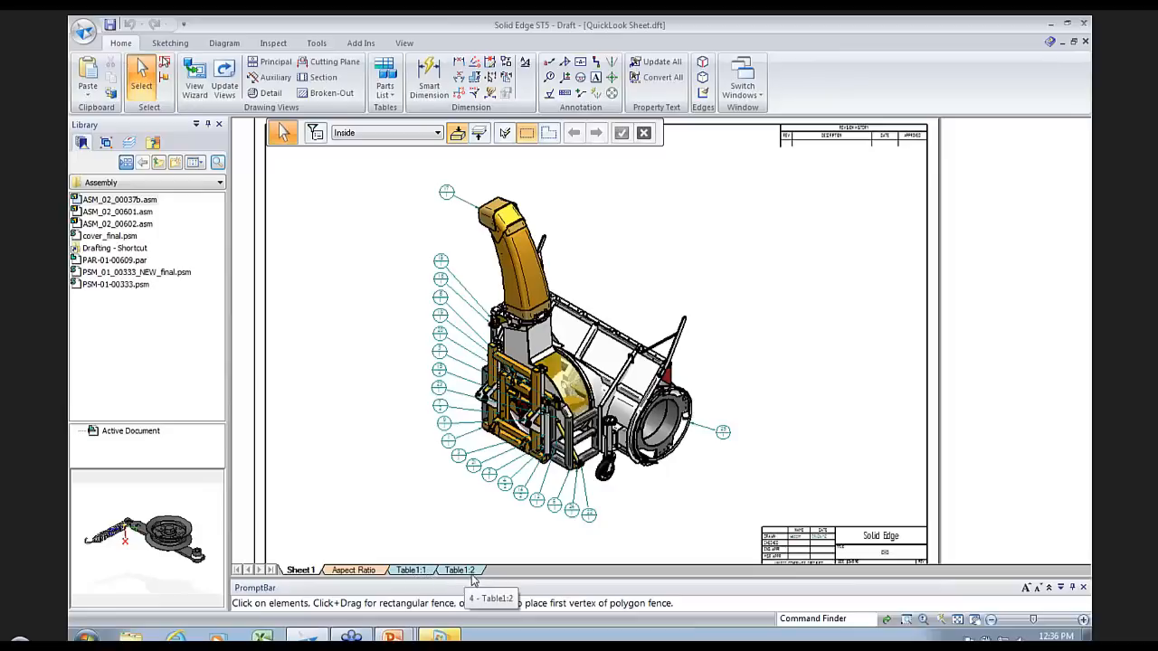
Step: Examine the parts list rows and title block on the Table1:1 and Table1:2 sheets
left_click(412, 570)
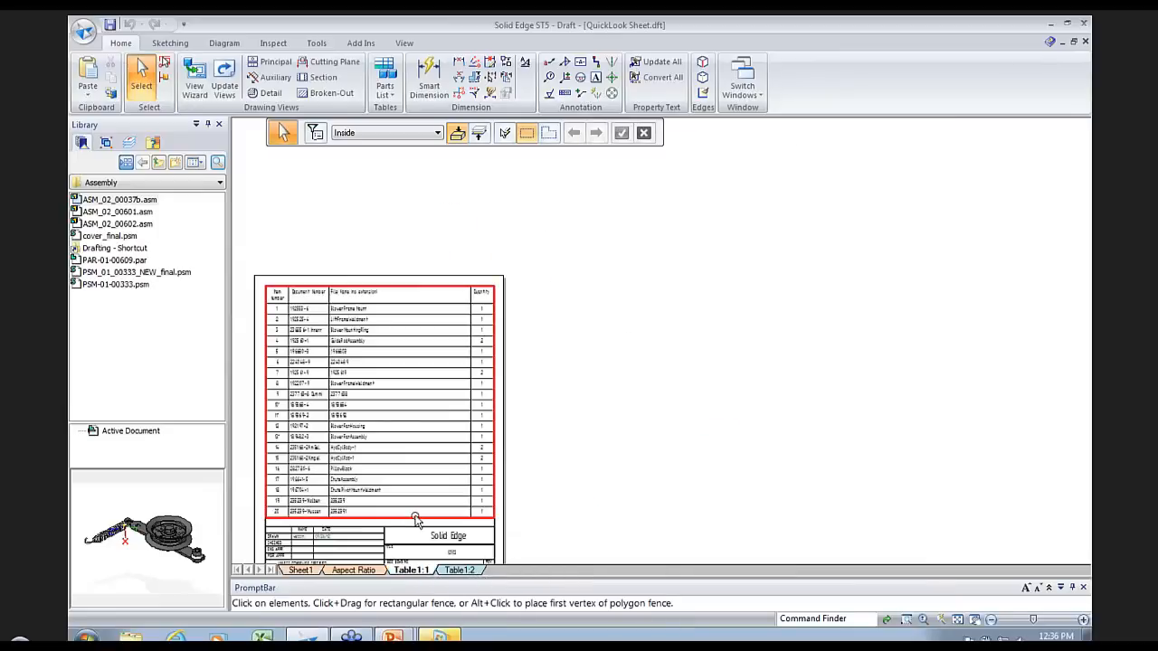
scroll(415, 519, "down", 1)
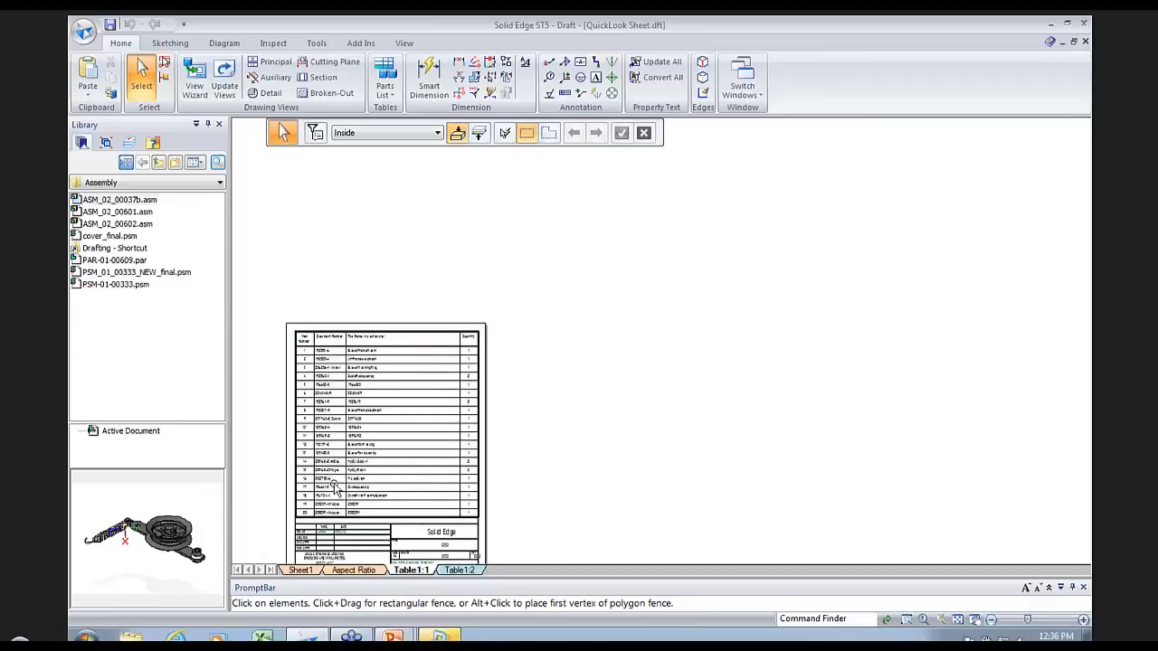
scroll(376, 524, "up", 2)
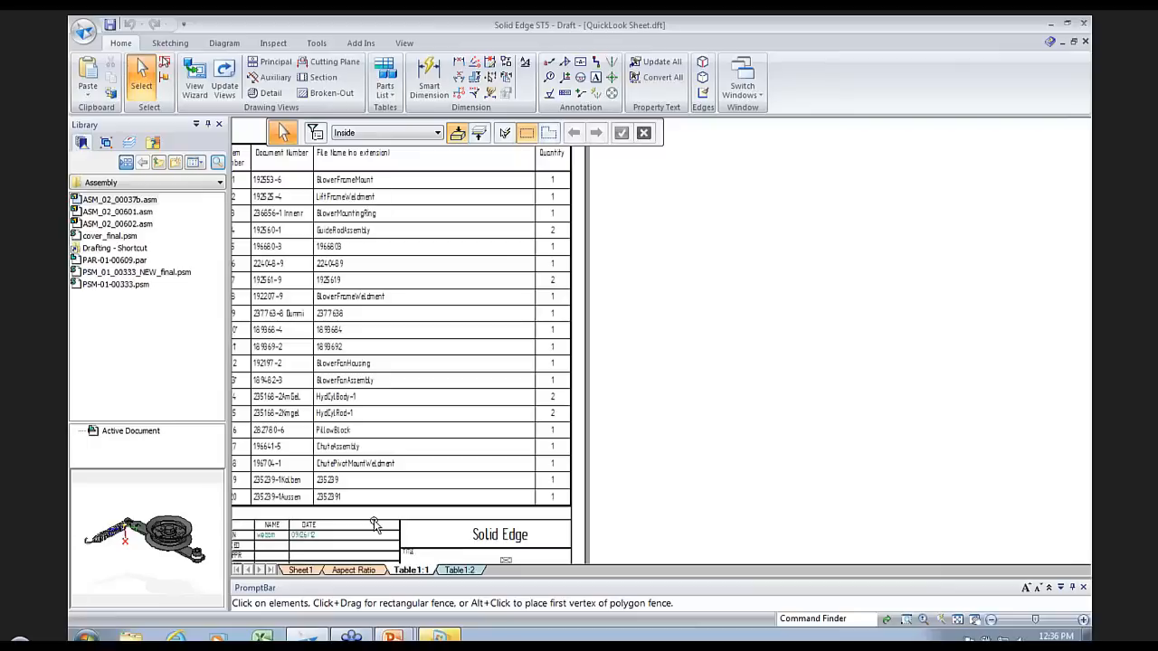
middle_click_drag(375, 525, 437, 465)
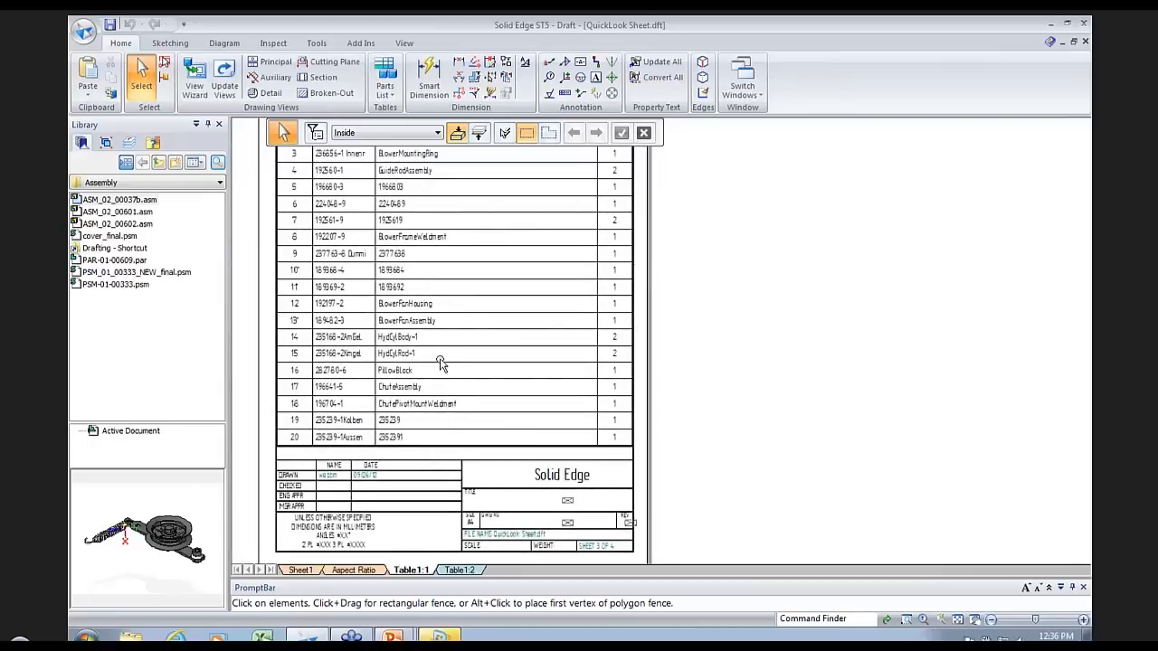
scroll(441, 371, "up", 3)
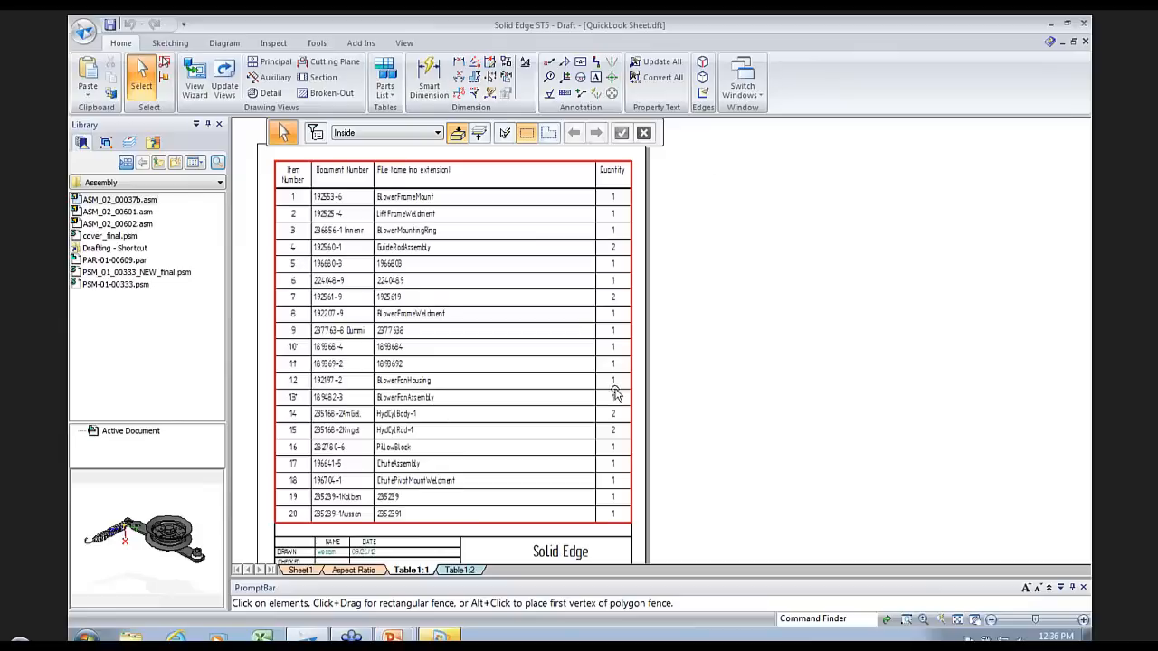
left_click(459, 570)
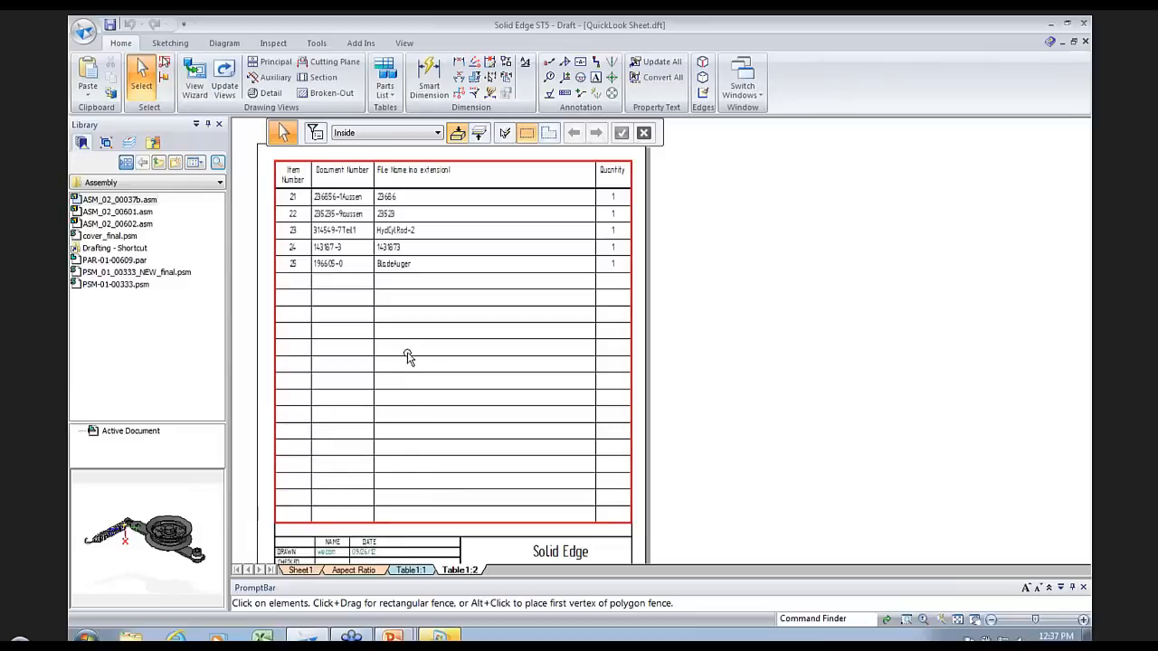
Step: Return to Sheet1 and turn off the item count in balloon 17 at the top of the chute
left_click(299, 570)
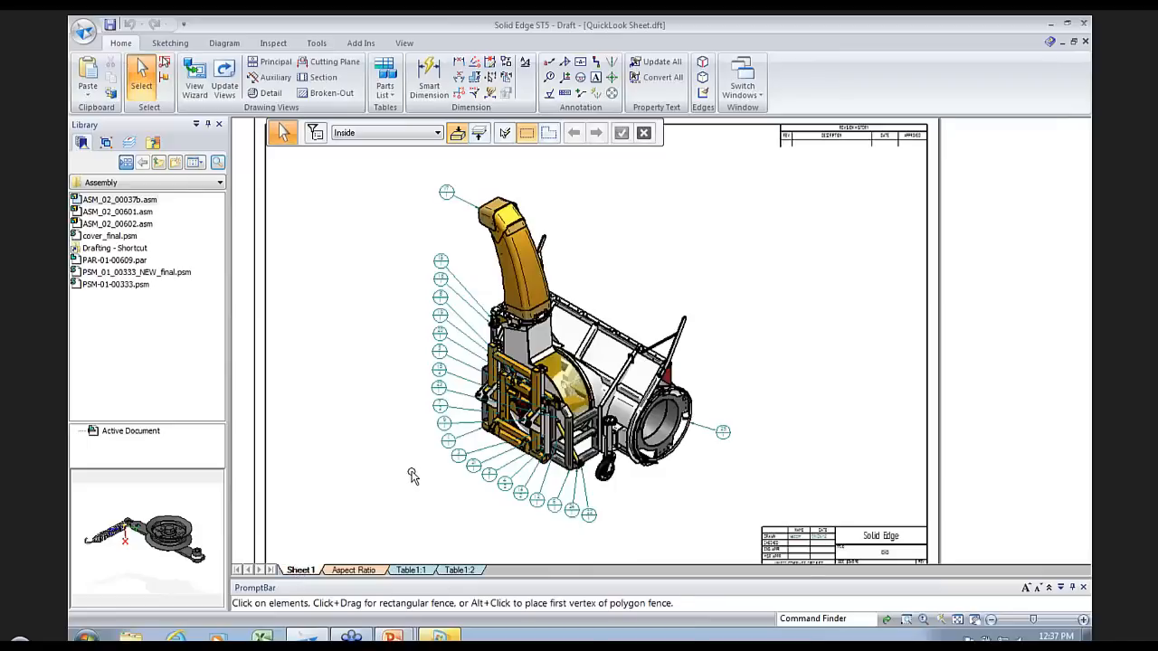
left_click(447, 198)
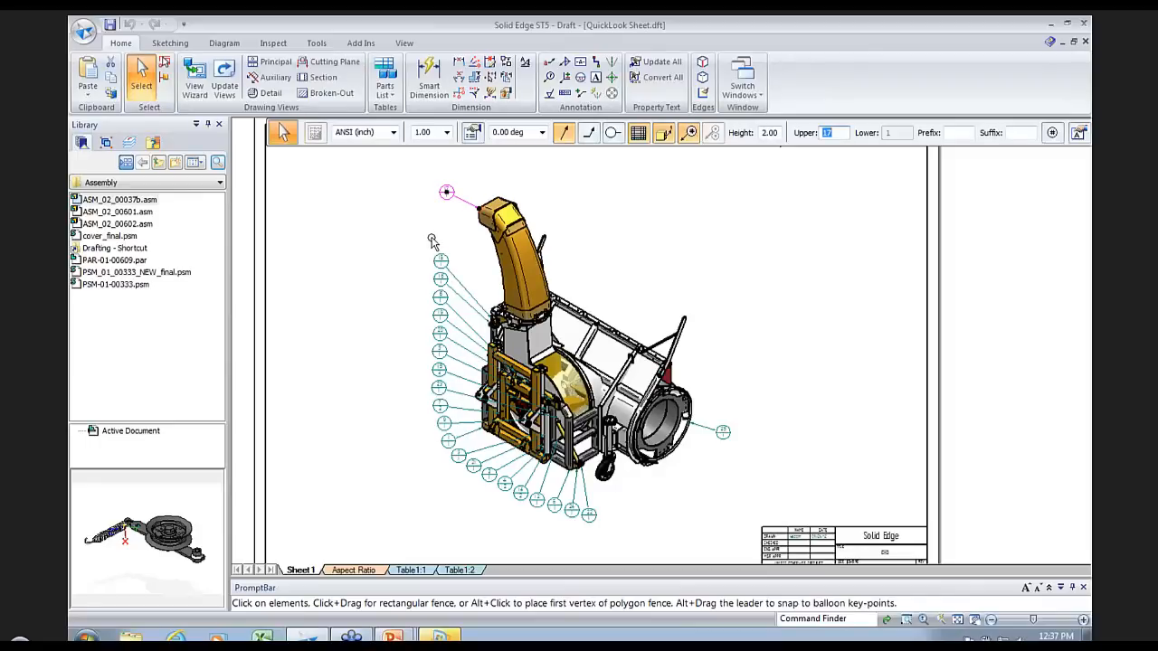
scroll(448, 254, "up", 2)
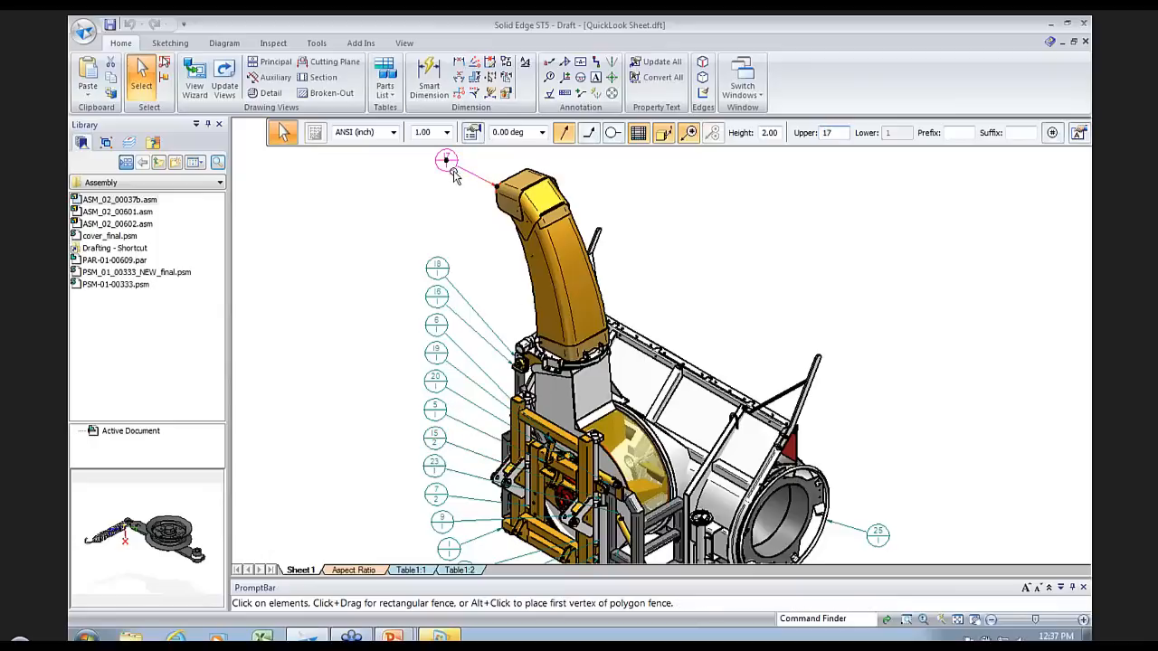
left_click(687, 135)
left_click(631, 215)
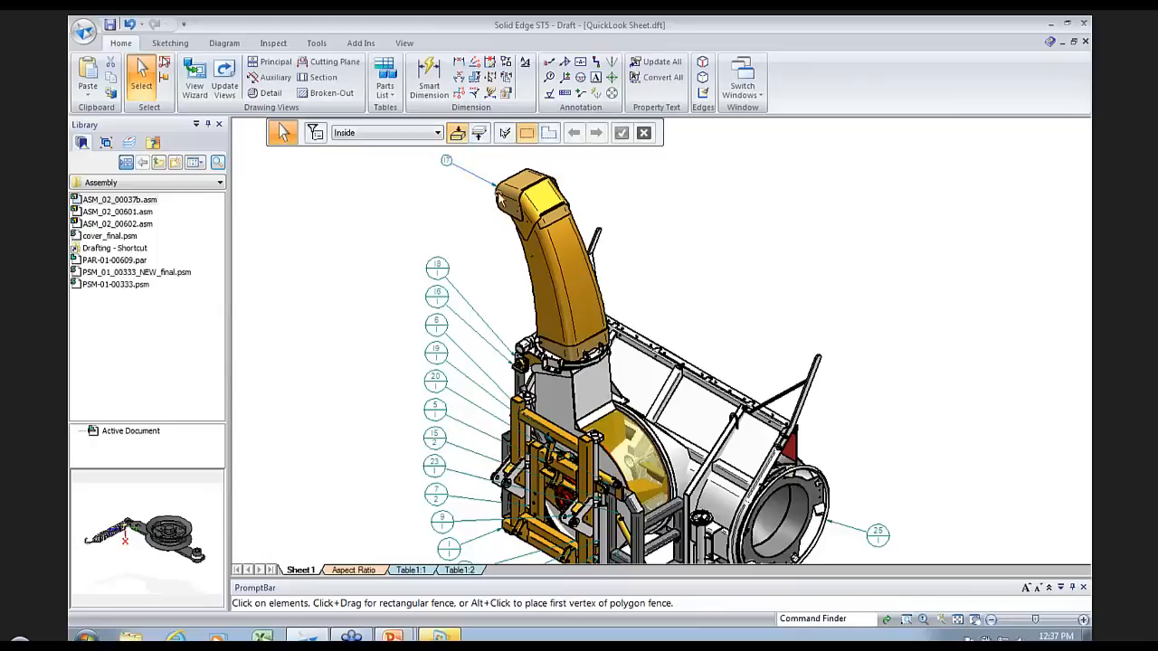
Step: Turn off the item count in balloon 18 attached near the base of the chute
left_click_drag(414, 235, 452, 476)
left_click(434, 465)
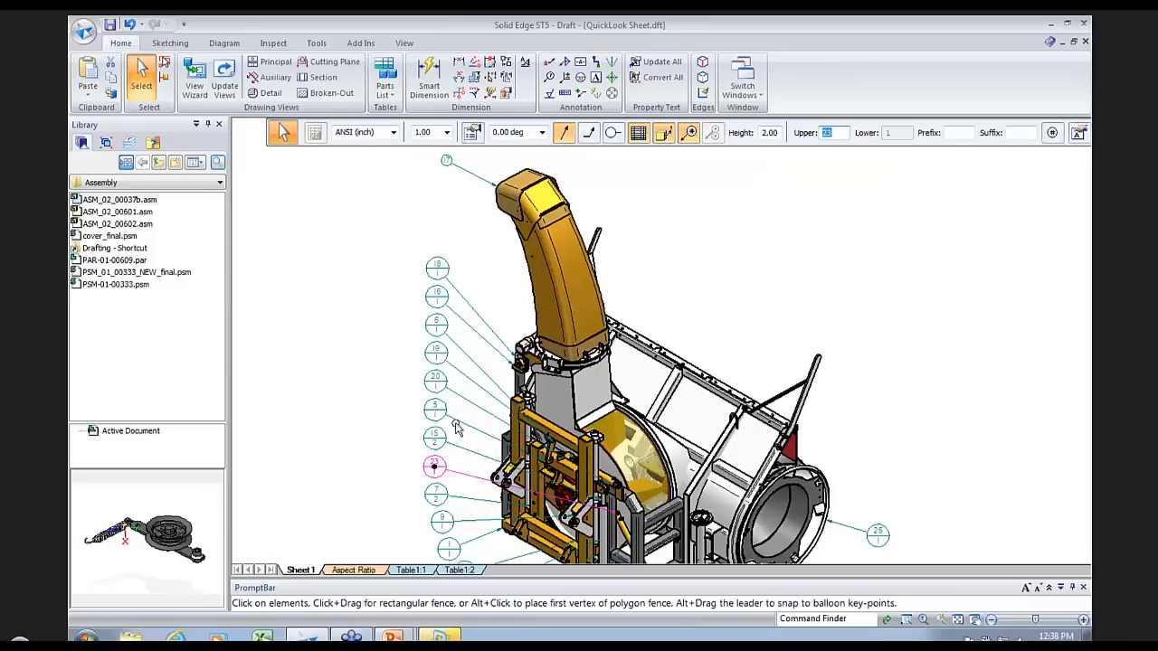
mouse_move(443, 280)
left_mouse_down()
mouse_move(472, 258)
mouse_move(437, 271)
left_mouse_up()
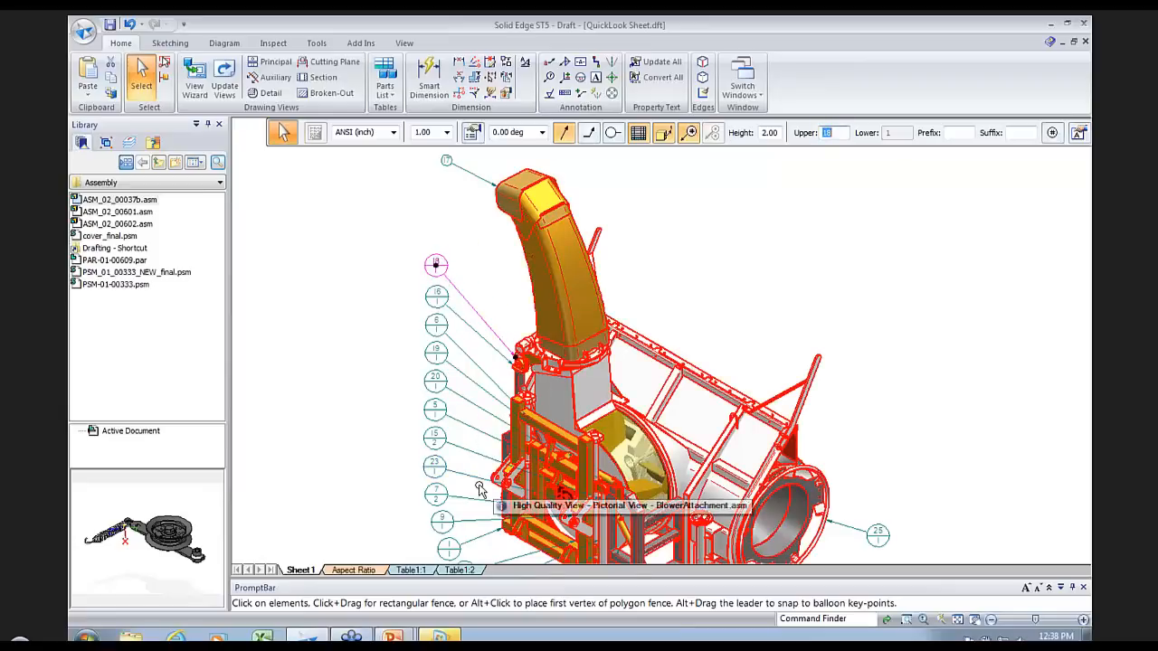
mouse_move(479, 483)
left_mouse_down()
mouse_move(473, 389)
mouse_move(452, 351)
left_mouse_up()
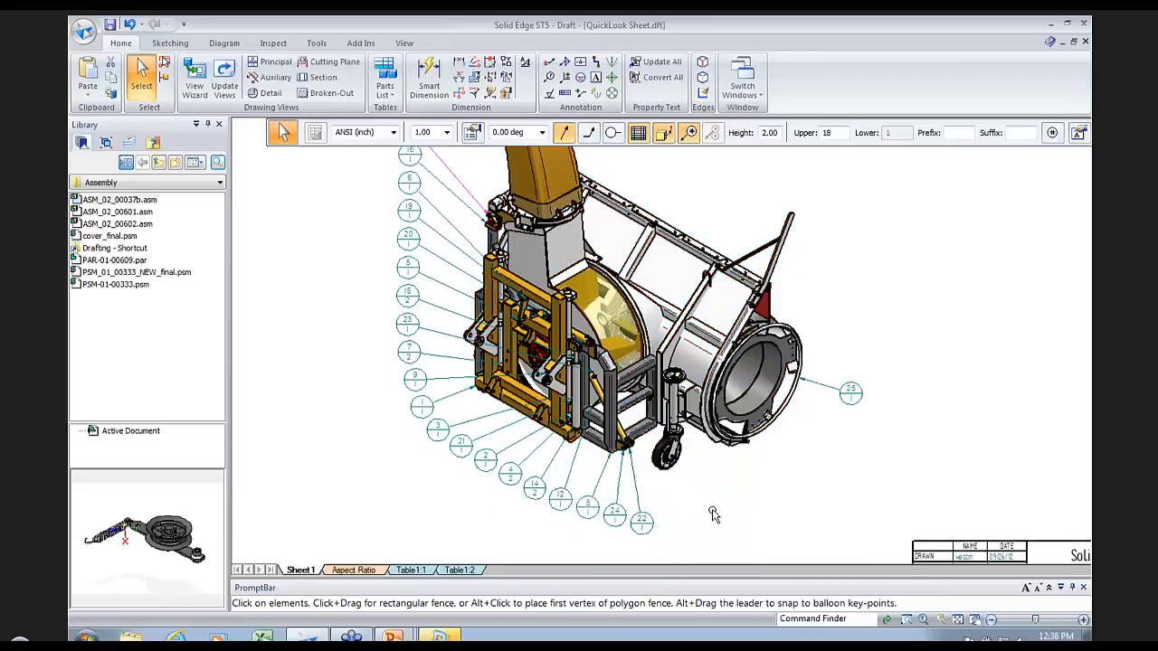
middle_click_drag(547, 391, 558, 485)
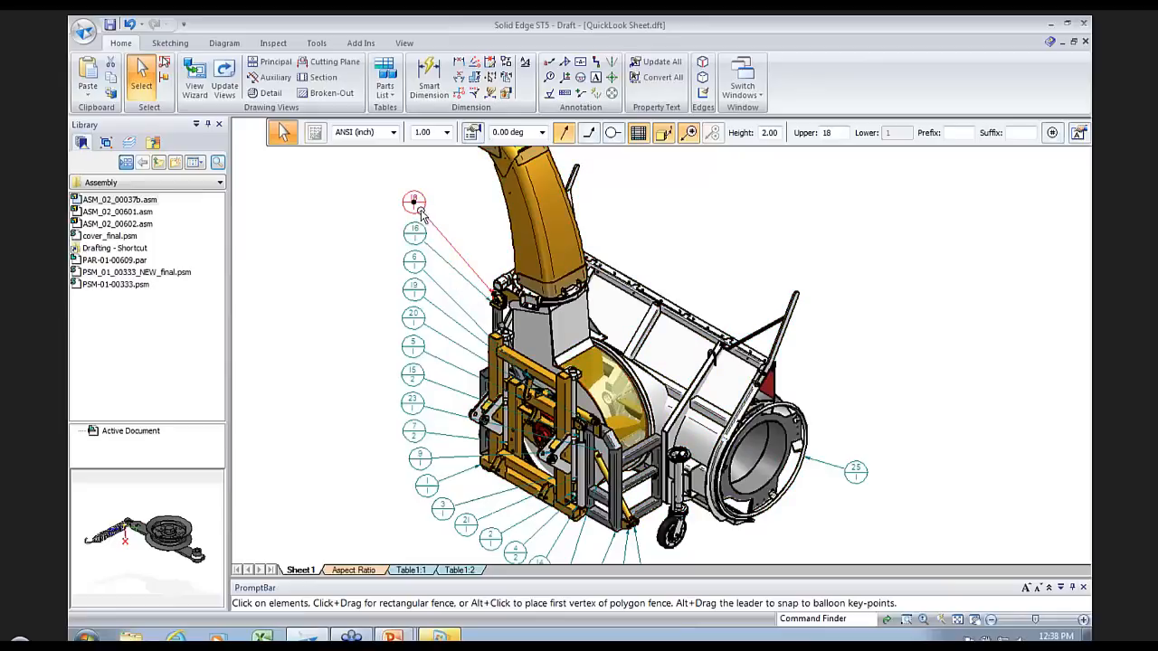
left_click(416, 206)
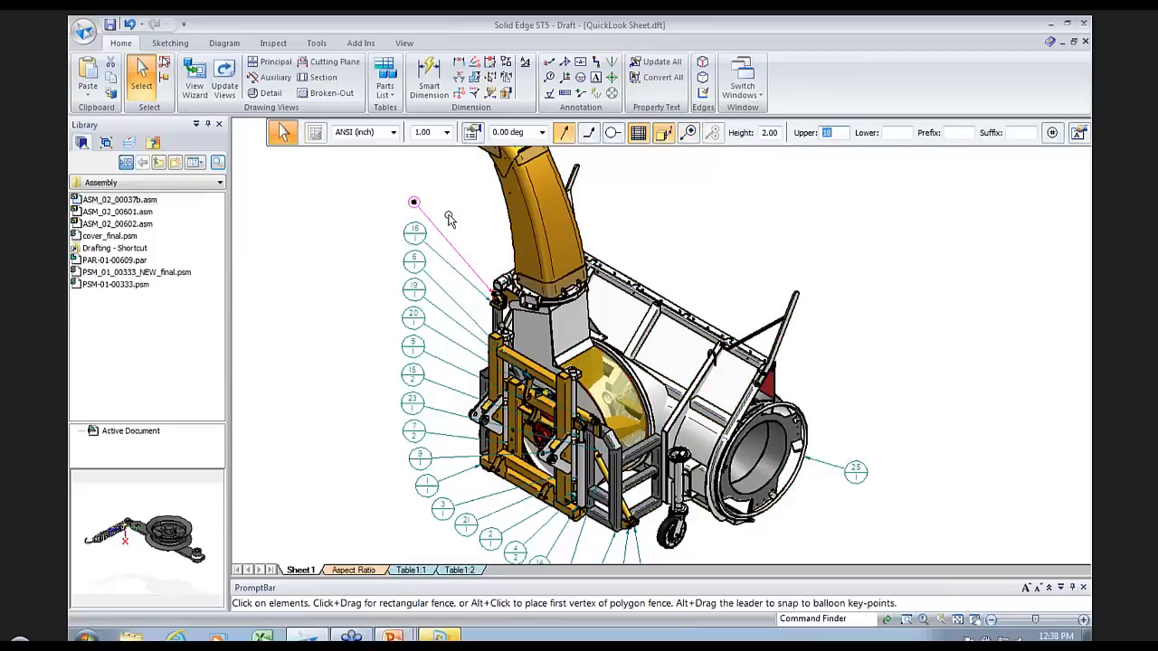
Step: Turn off the item count in balloon 16 beside the base of the chute
left_click(415, 237)
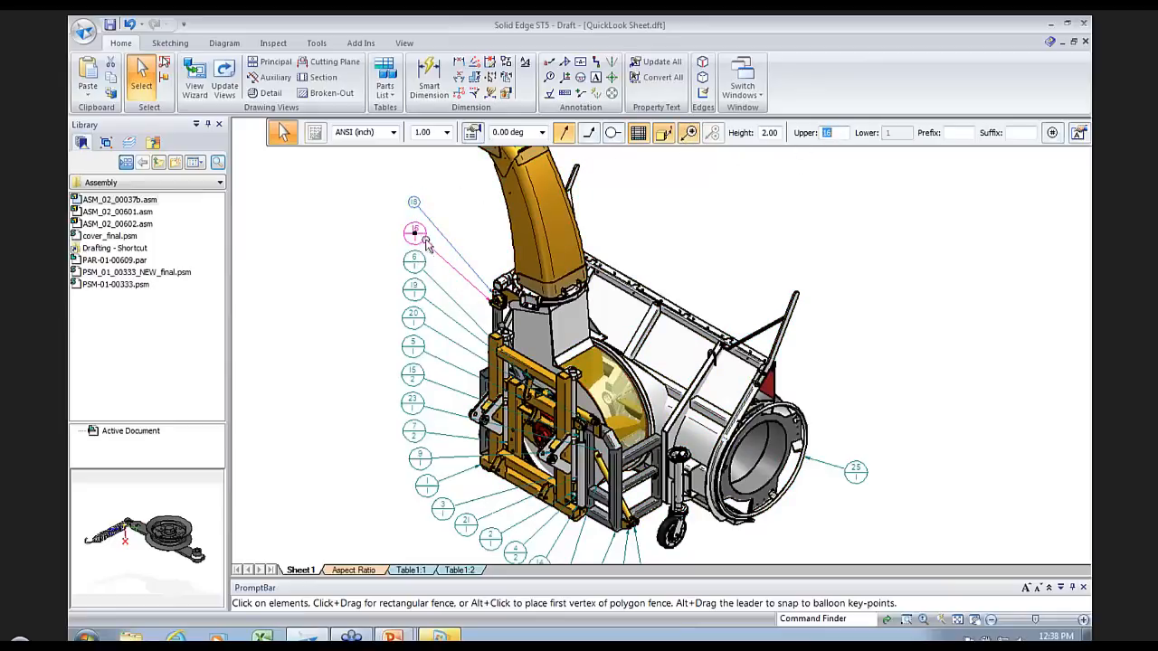
left_click(690, 132)
left_click(468, 203)
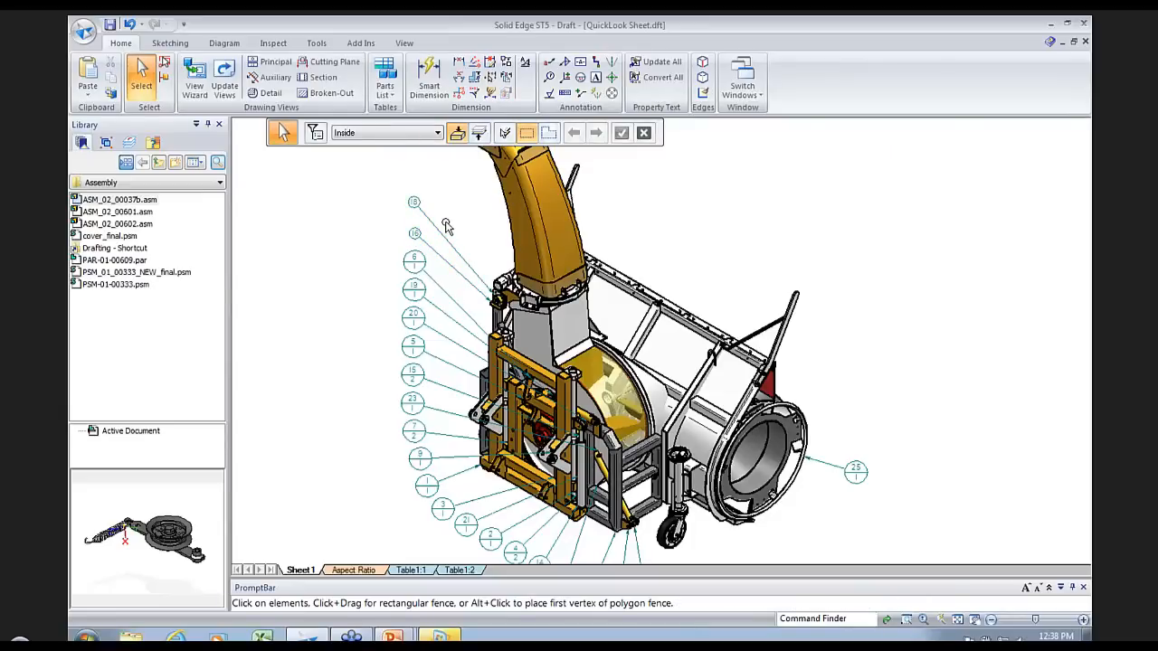
Step: Set the text scale of balloons 16 and 18 to 2.00
middle_click_drag(446, 225, 449, 318)
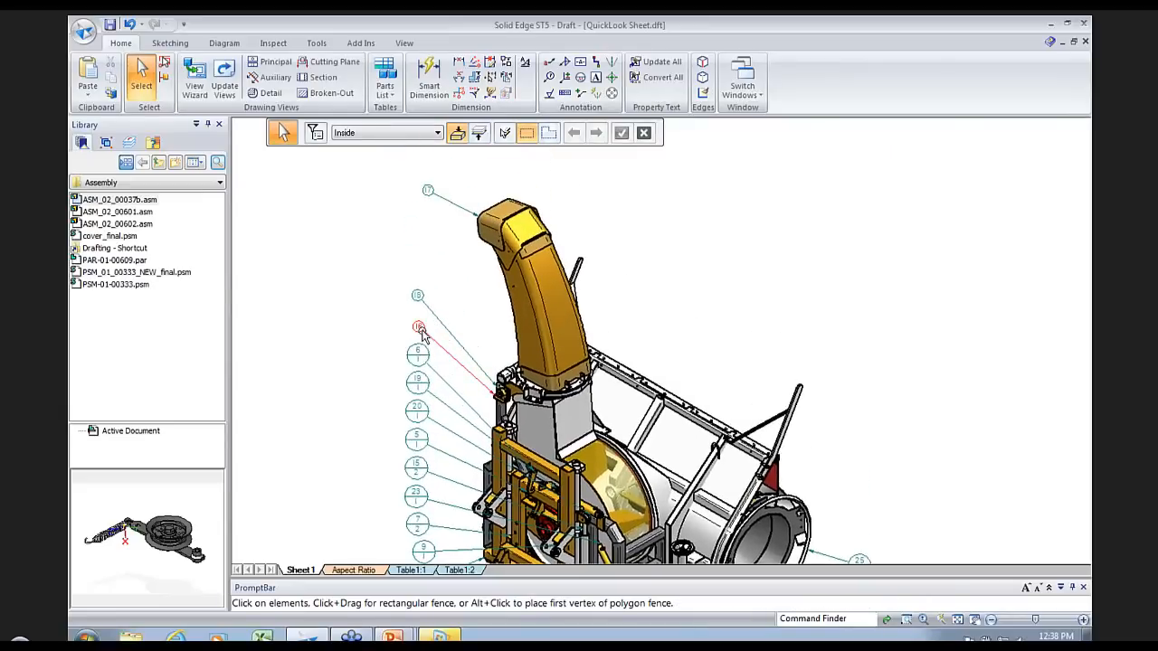
left_click(419, 330)
left_click(418, 297, "ctrl")
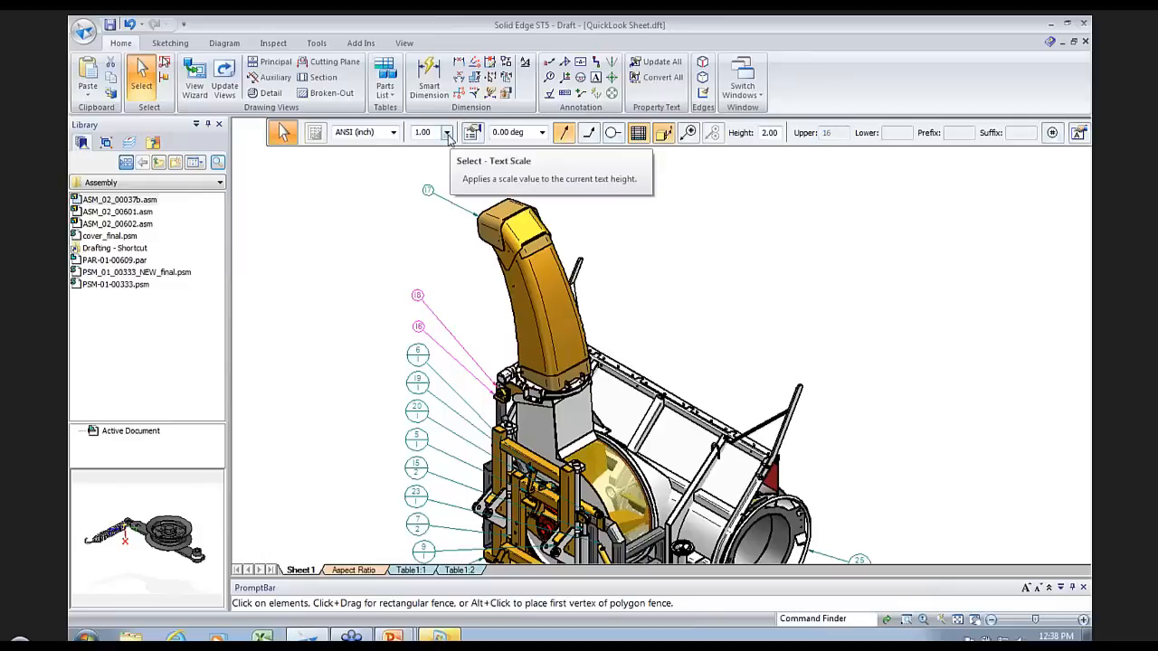
left_click(446, 133)
left_click(432, 150)
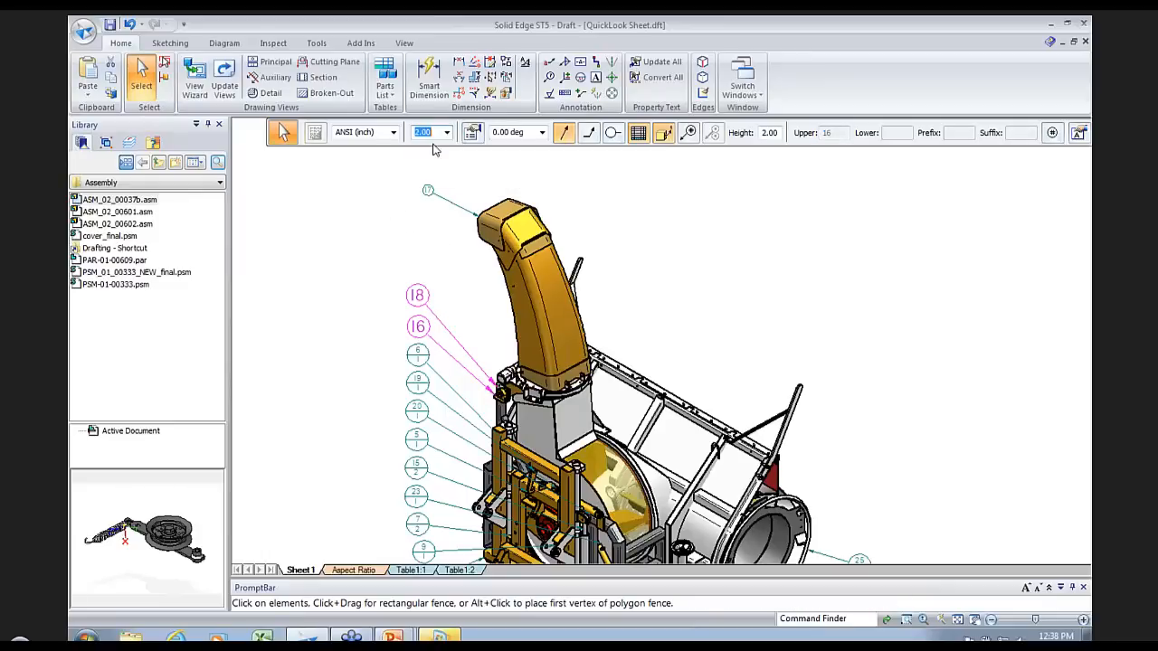
left_click(683, 259)
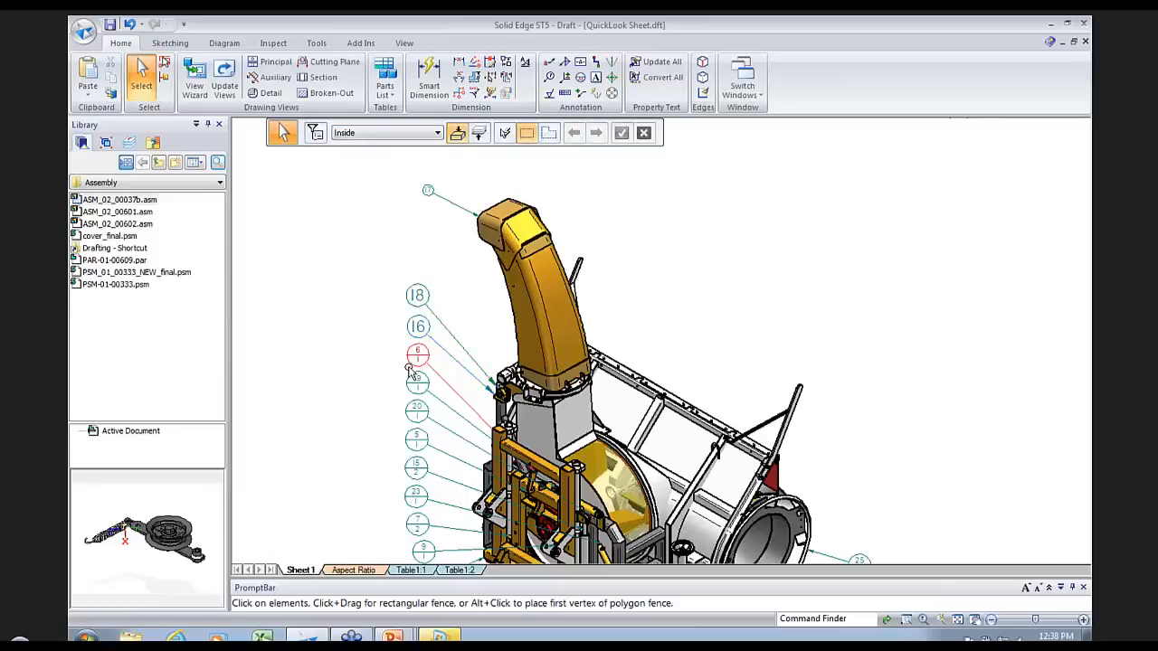
Step: Add a break line to balloon 18's leader and shift the balloon slightly away from the chute
scroll(414, 369, "down", 2)
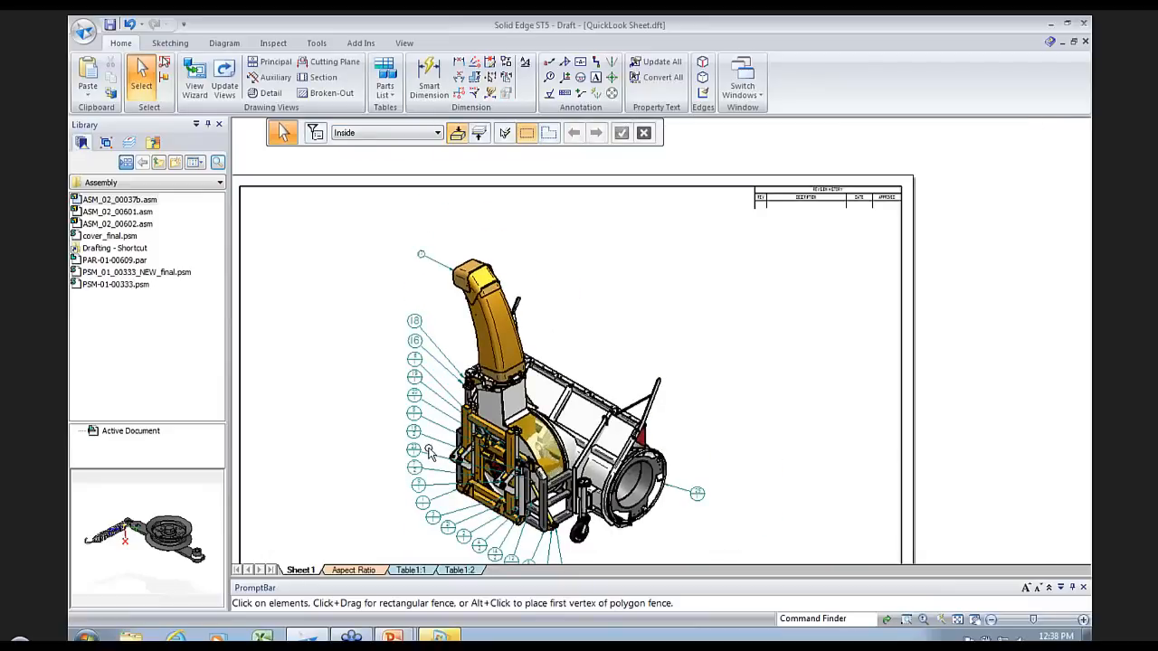
left_click(414, 322)
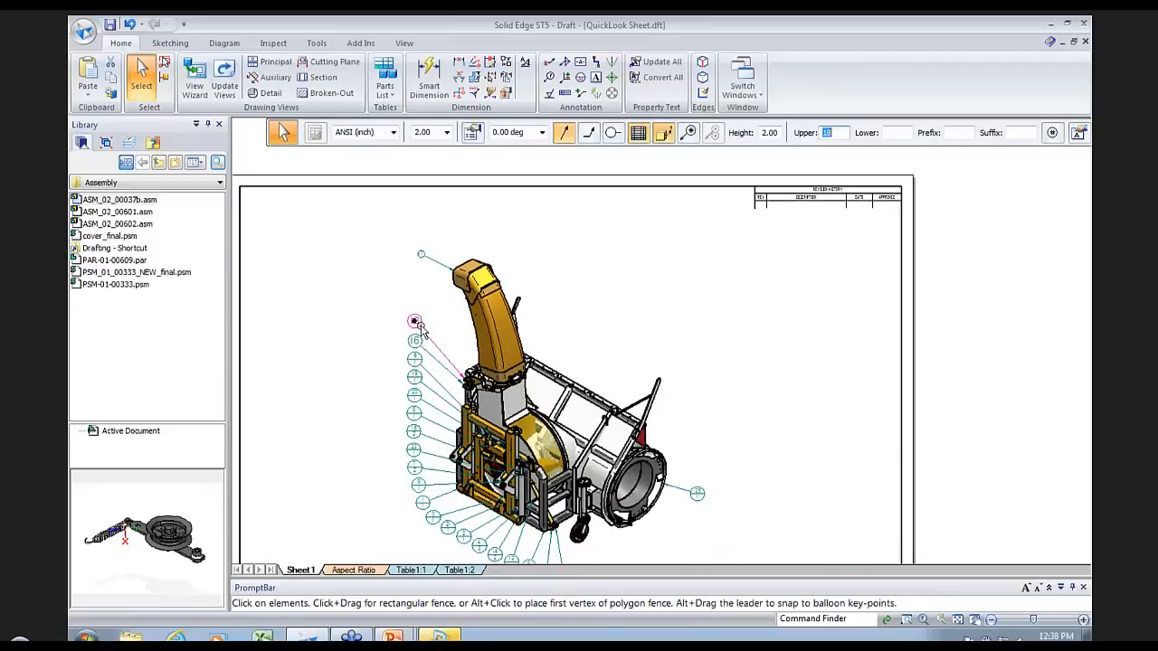
left_click(589, 135)
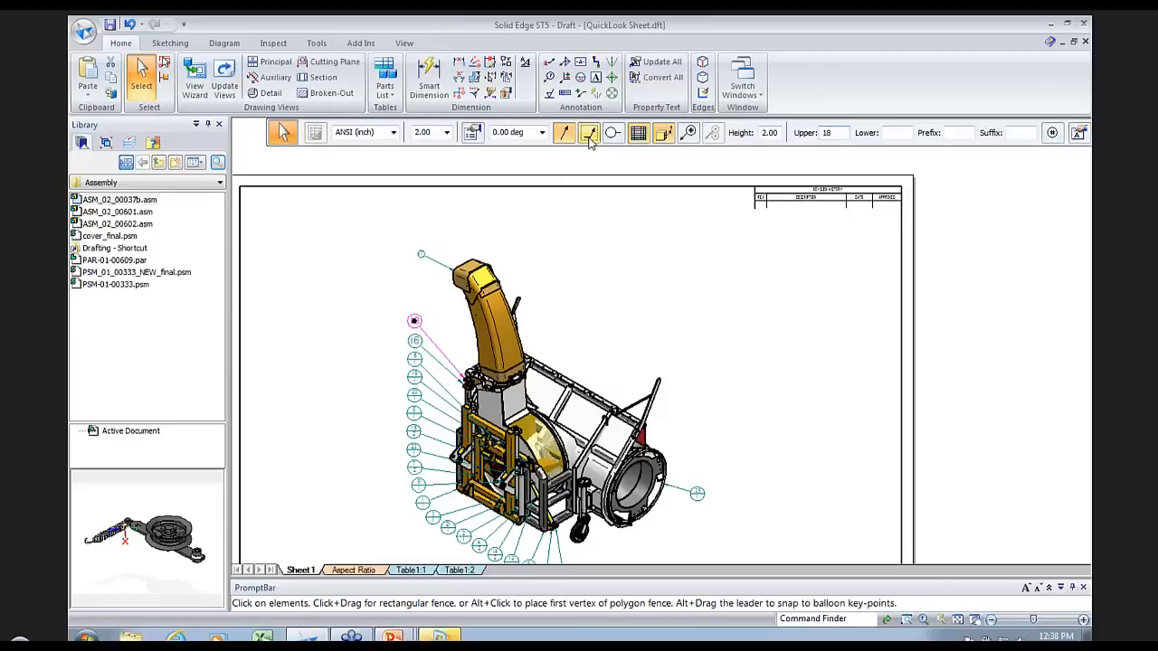
left_click_drag(435, 321, 408, 321)
left_click(691, 307)
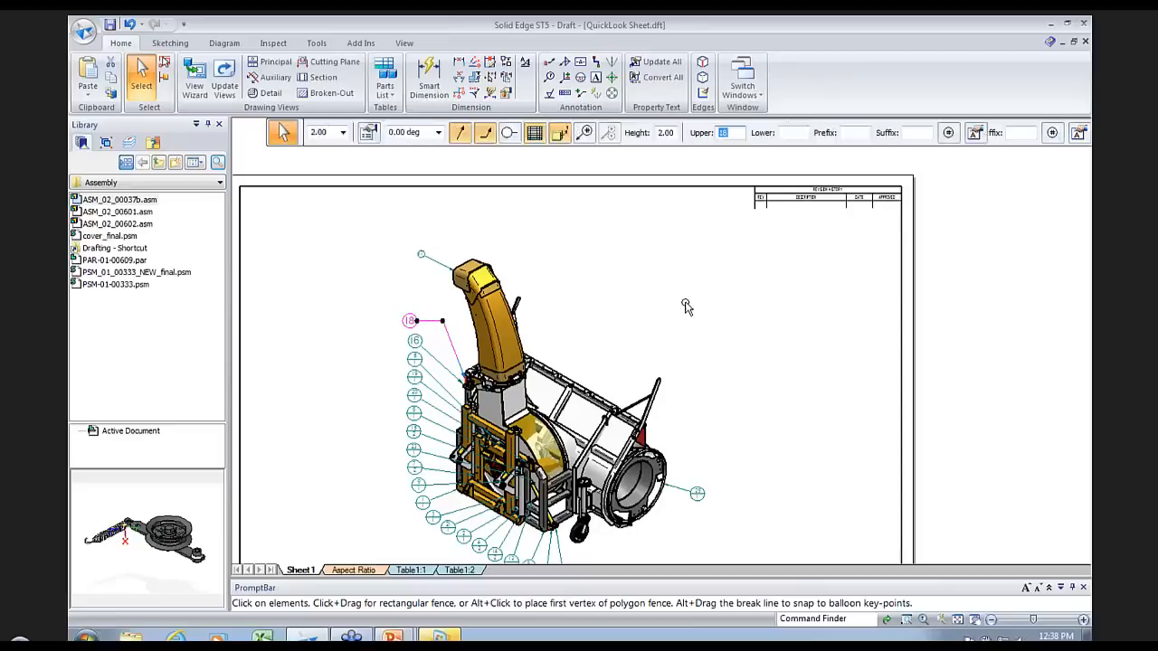
Step: Examine the balloon shape choices and text fields in balloon 18's properties
left_click(414, 329)
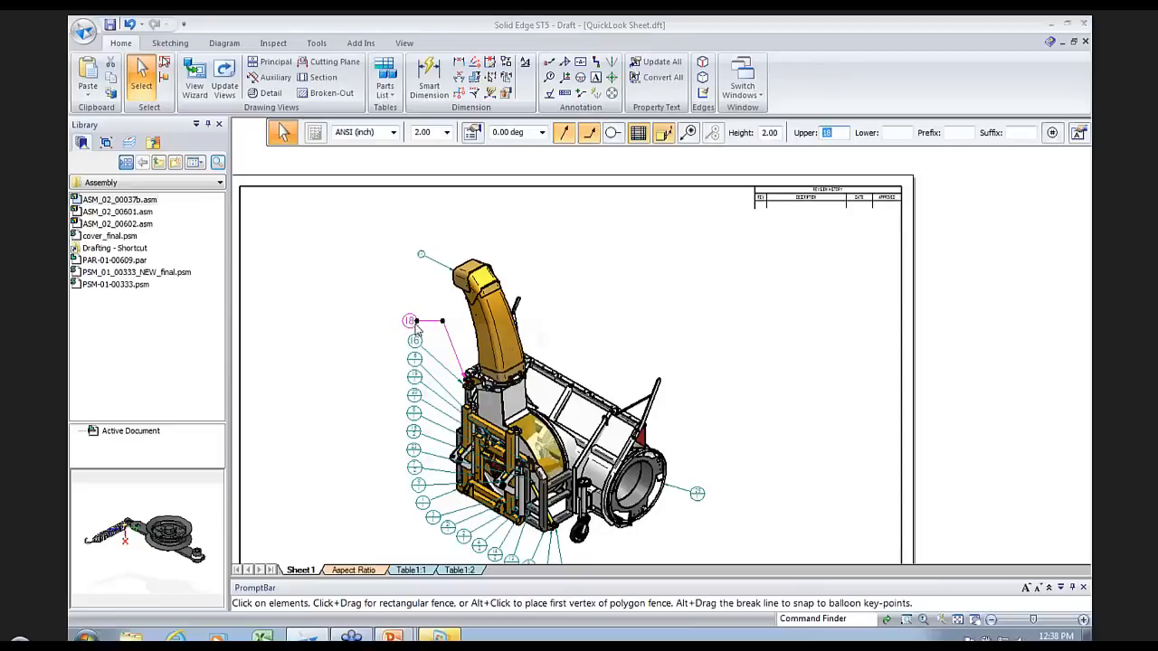
right_click(415, 328)
left_click(447, 460)
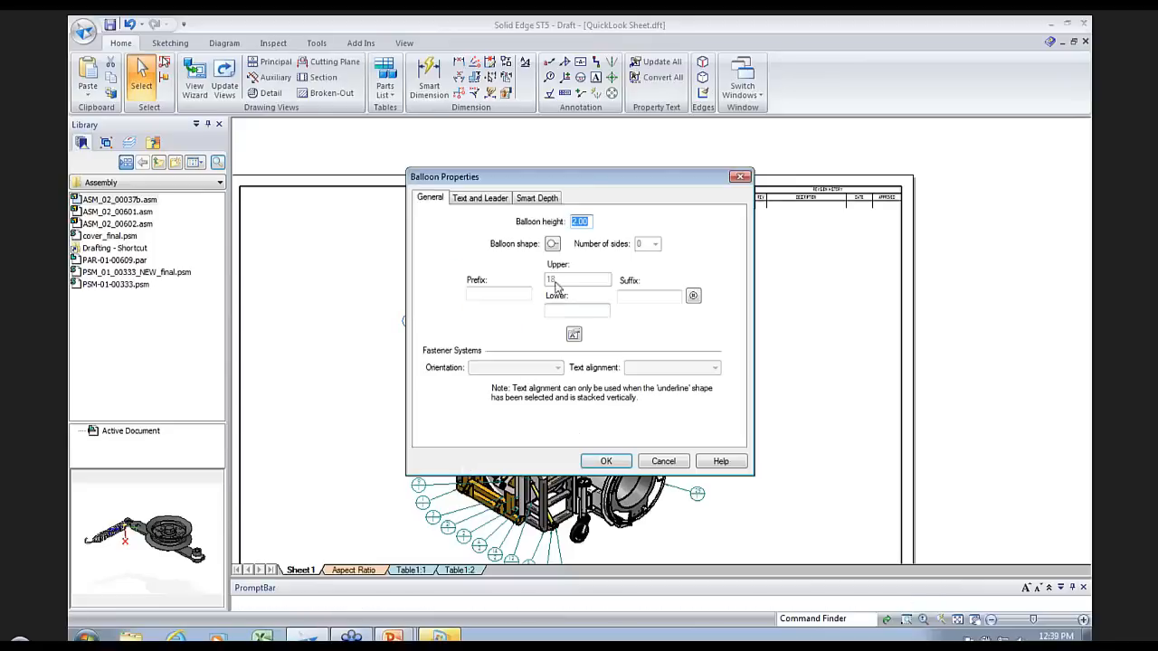
left_click(552, 244)
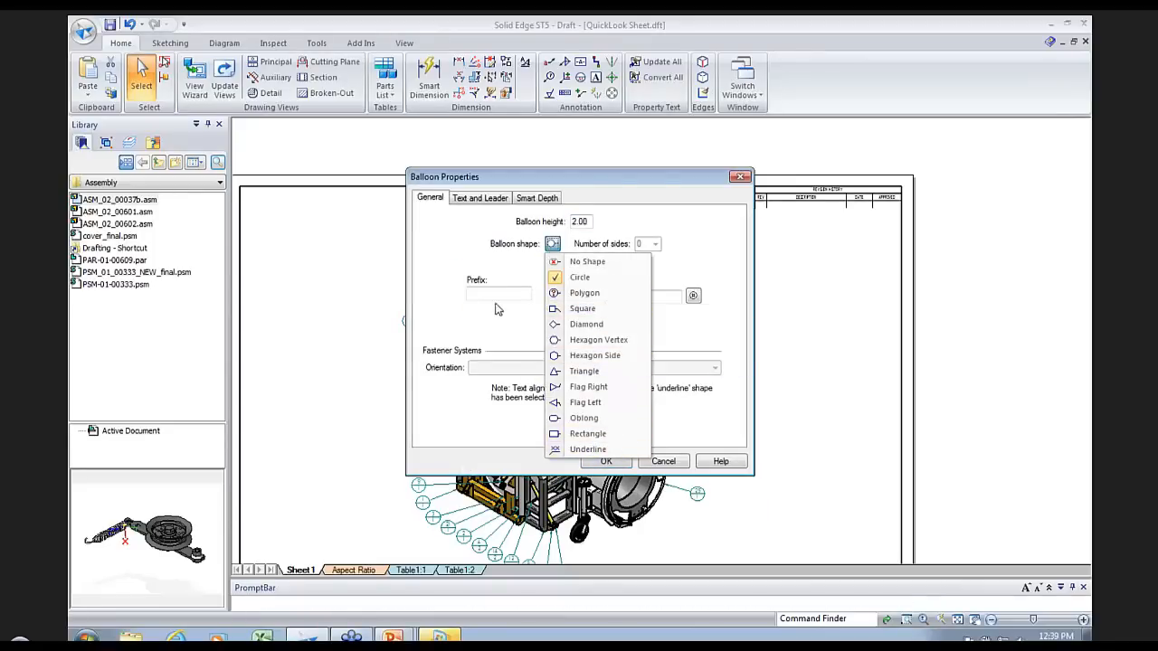
left_click(501, 332)
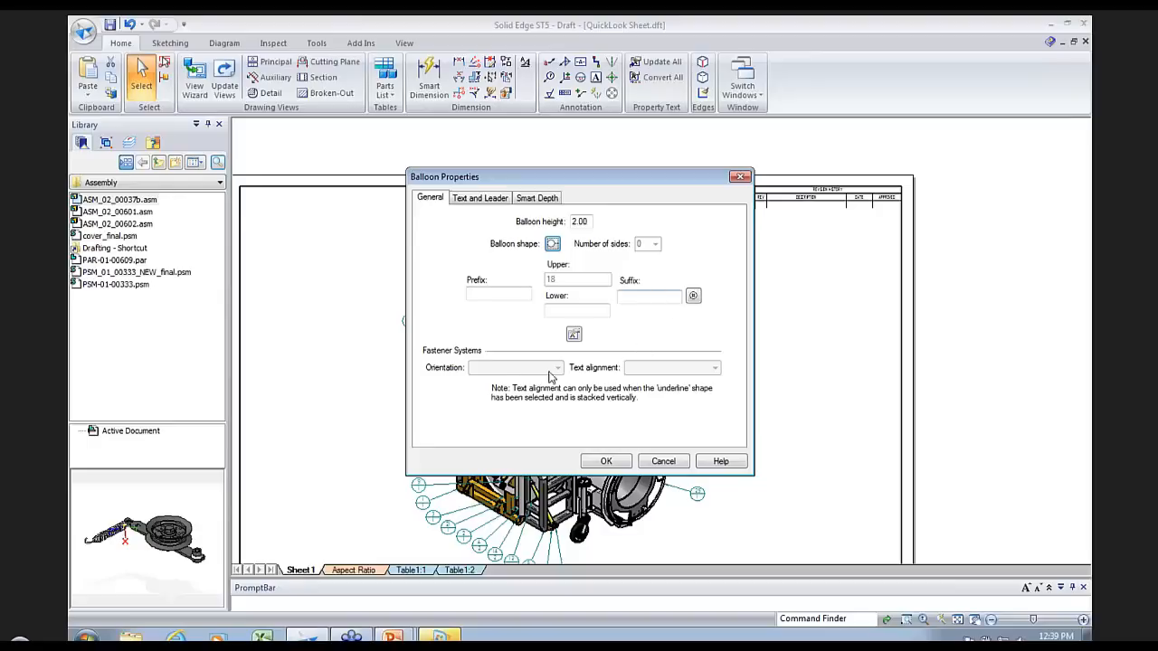
left_click(606, 462)
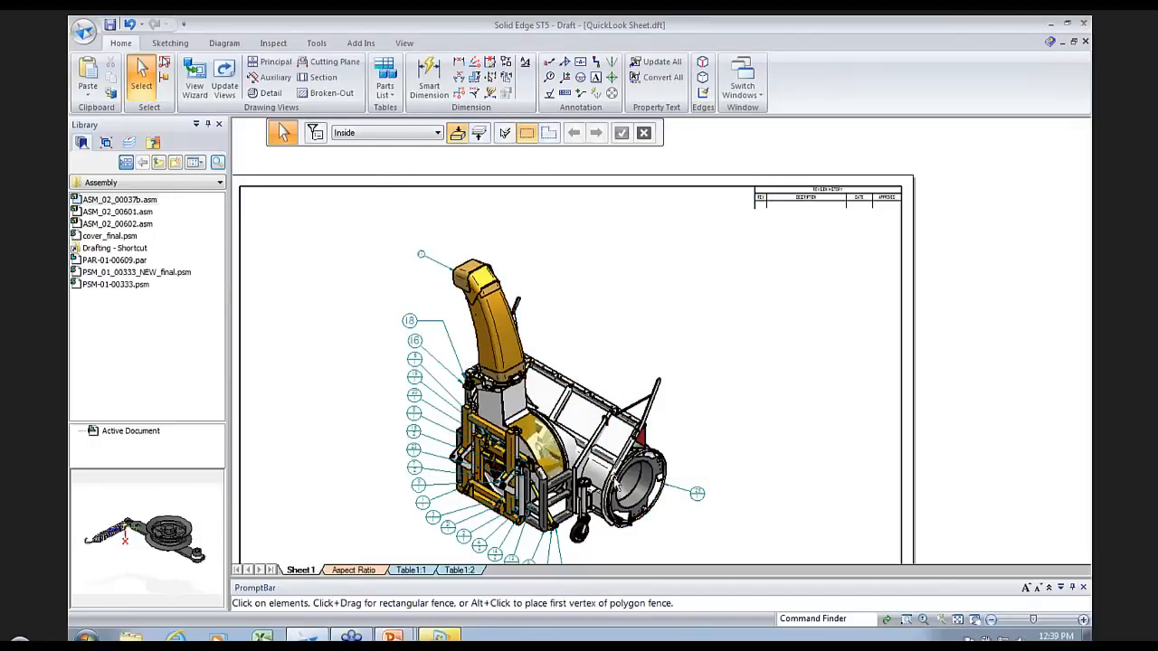
Step: Delete all the balloons around the blower assembly view on Sheet1
scroll(610, 476, "up", 1)
scroll(605, 533, "down", 1)
scroll(606, 528, "down", 1)
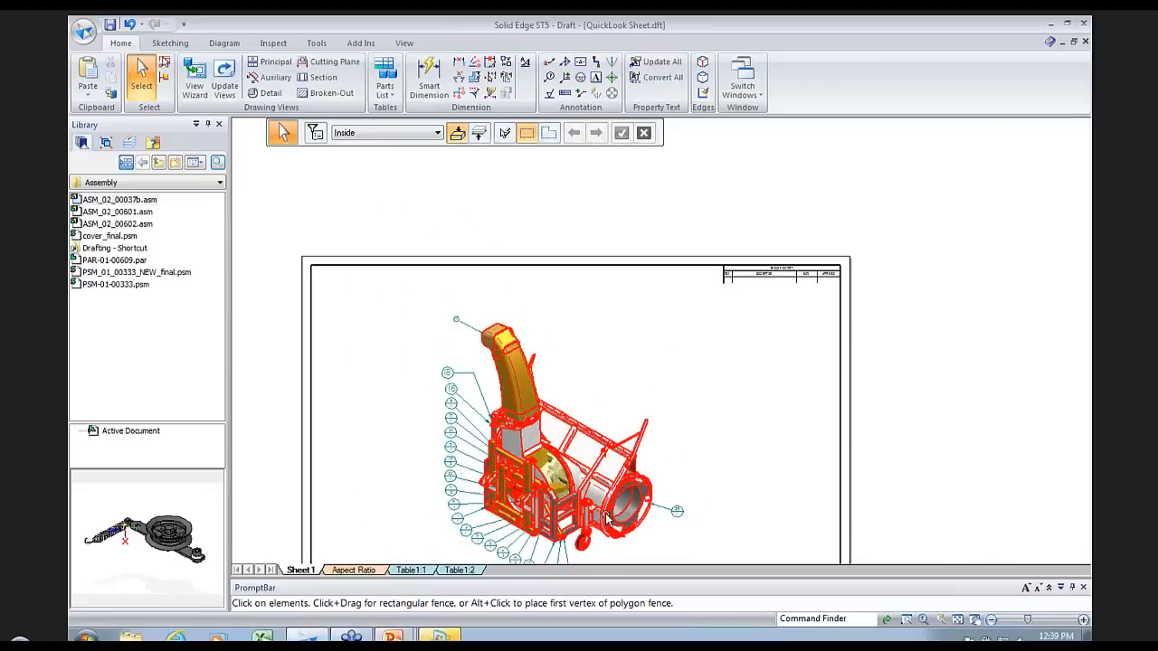
middle_click_drag(607, 518, 595, 447)
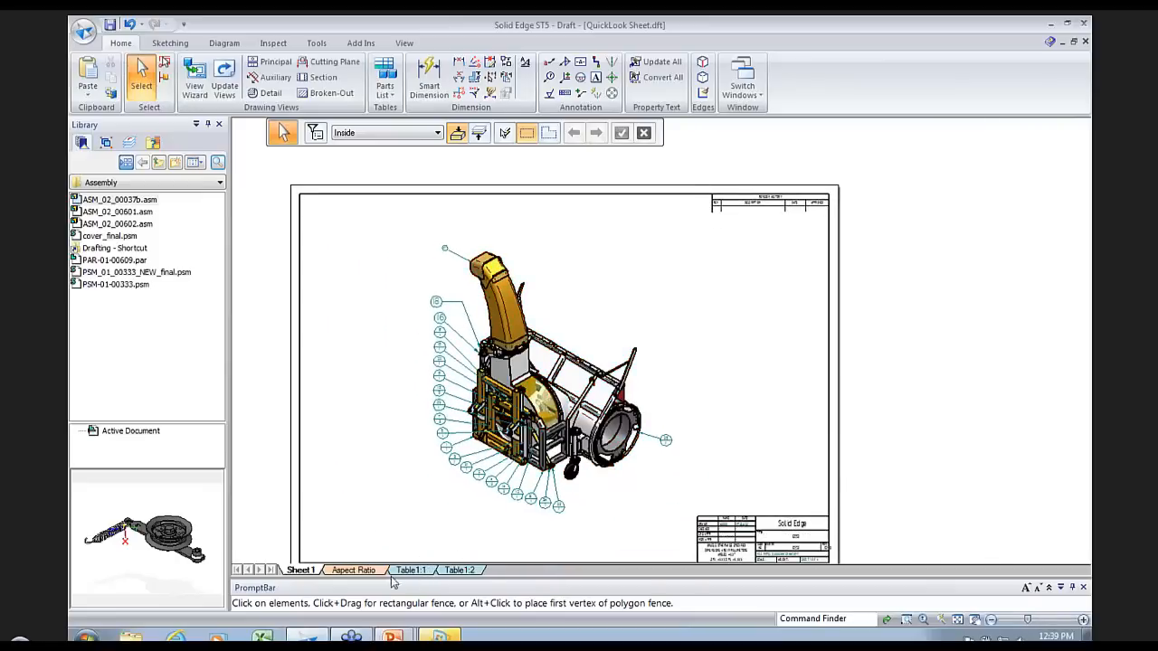
left_click_drag(561, 531, 405, 232)
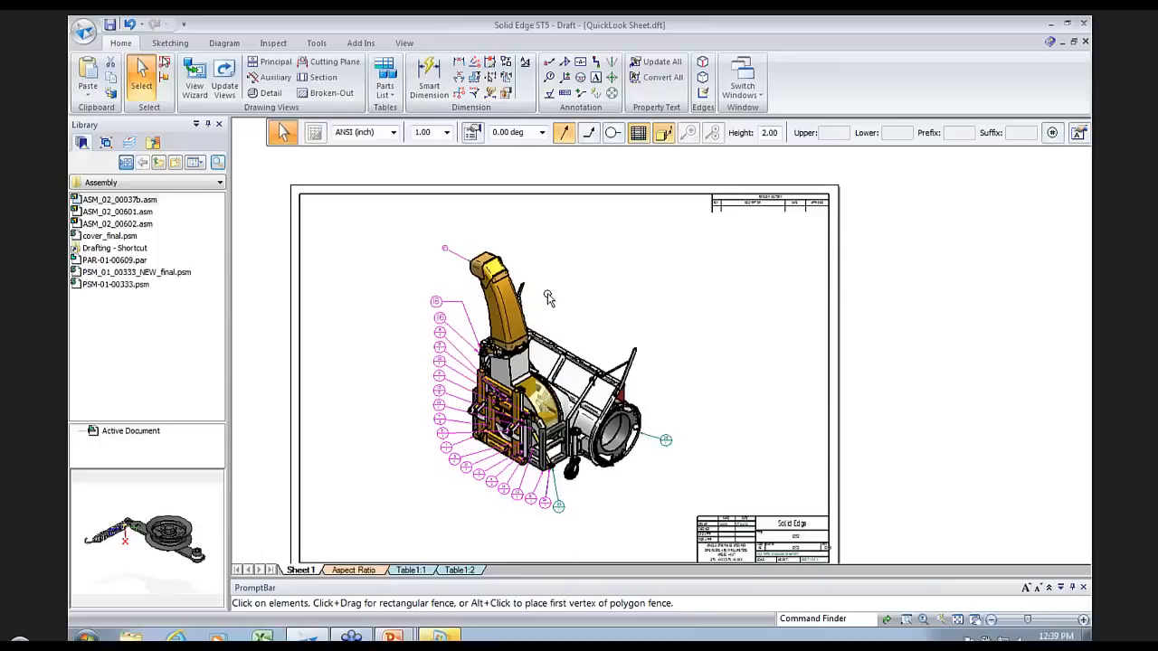
key("Delete")
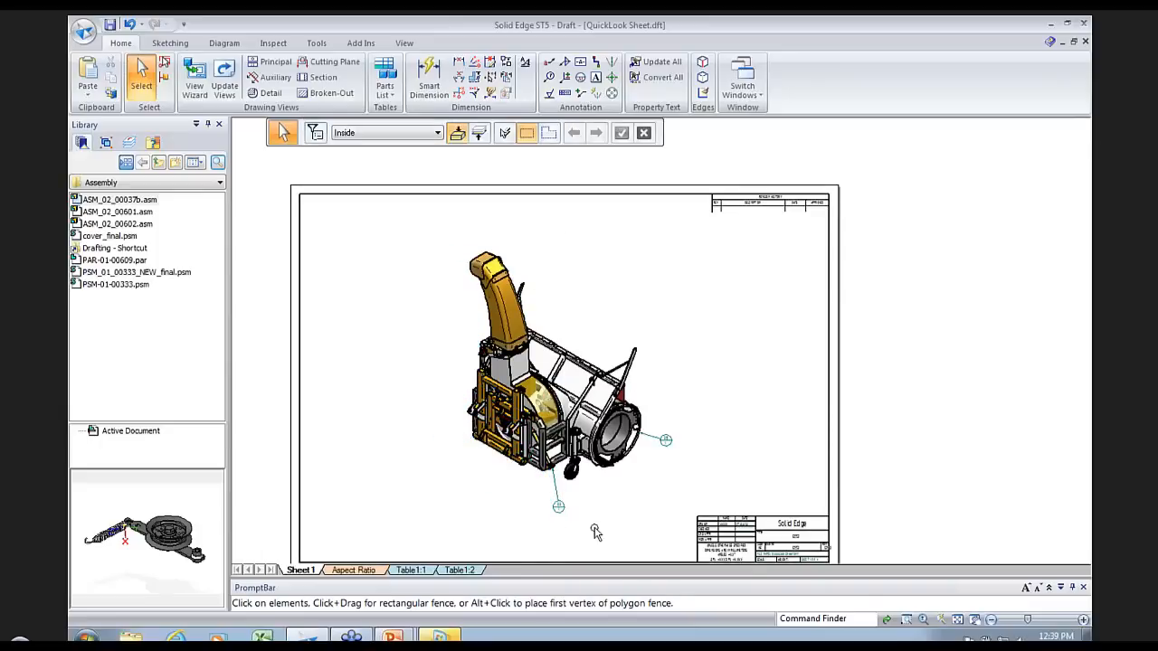
mouse_move(495, 523)
left_mouse_down()
mouse_move(546, 477)
mouse_move(710, 398)
mouse_move(713, 417)
left_mouse_up()
key("Delete")
Step: Start a parts list for the blower assembly view with Auto-Balloon turned off and open its properties
left_click(384, 80)
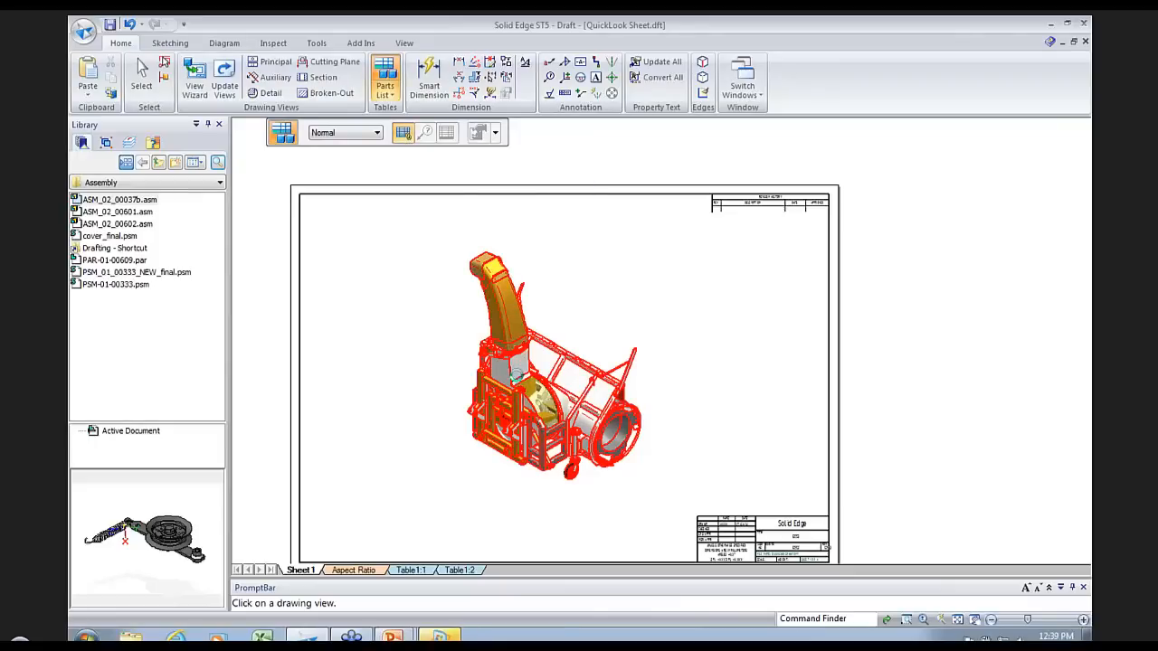
left_click(505, 360)
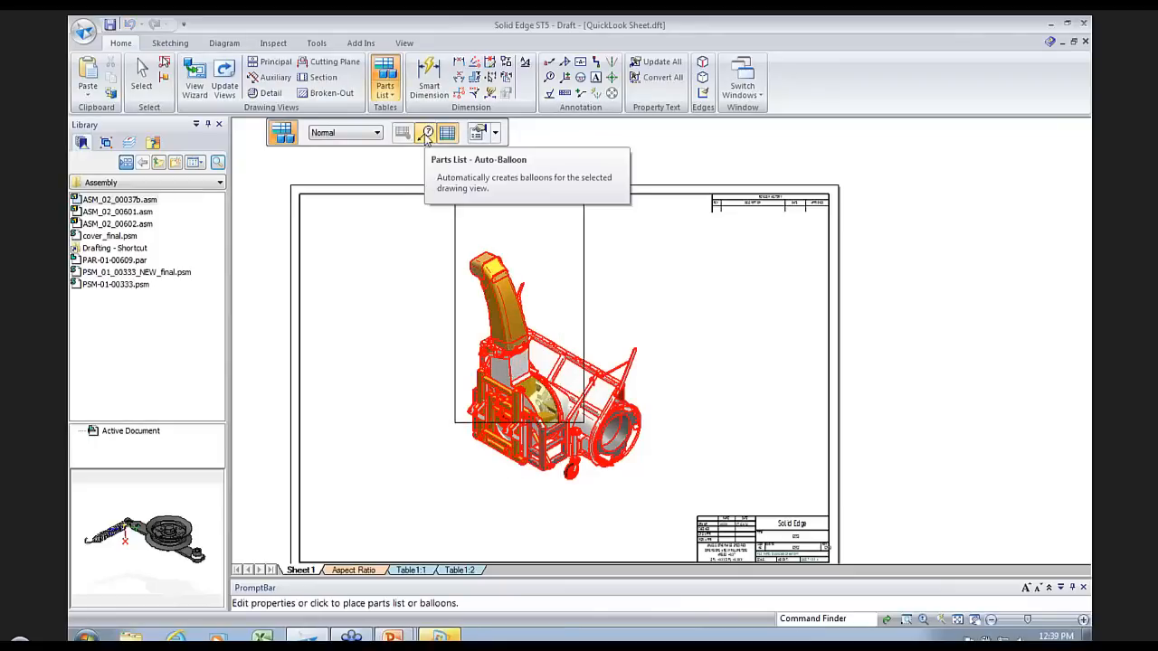
left_click(427, 139)
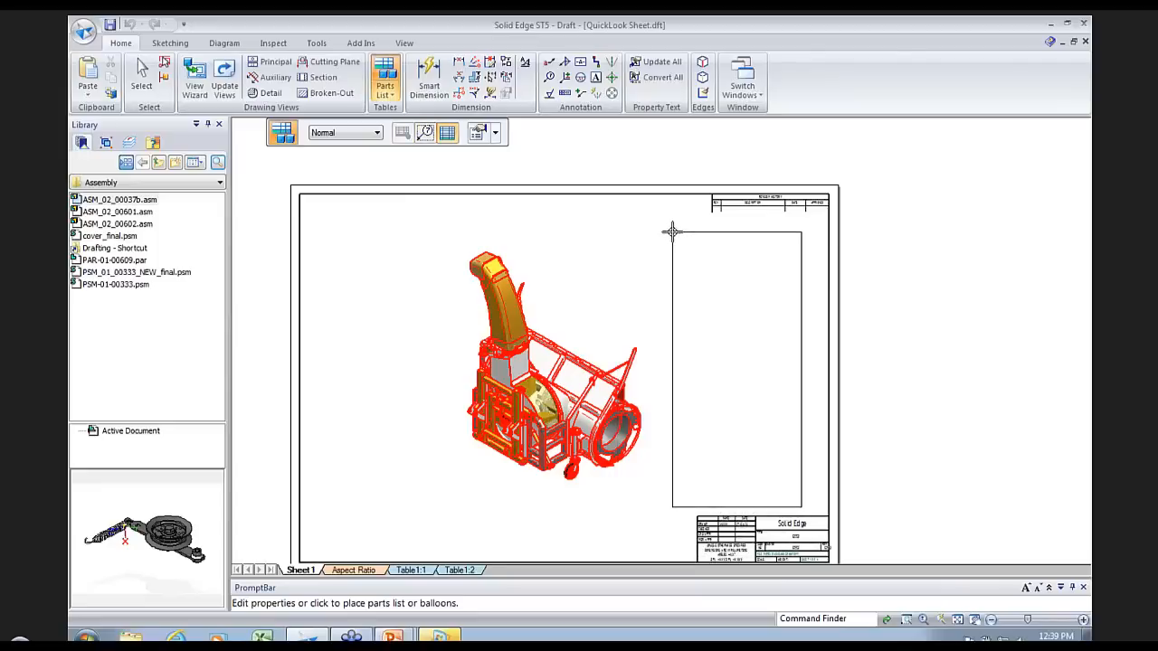
left_click(478, 134)
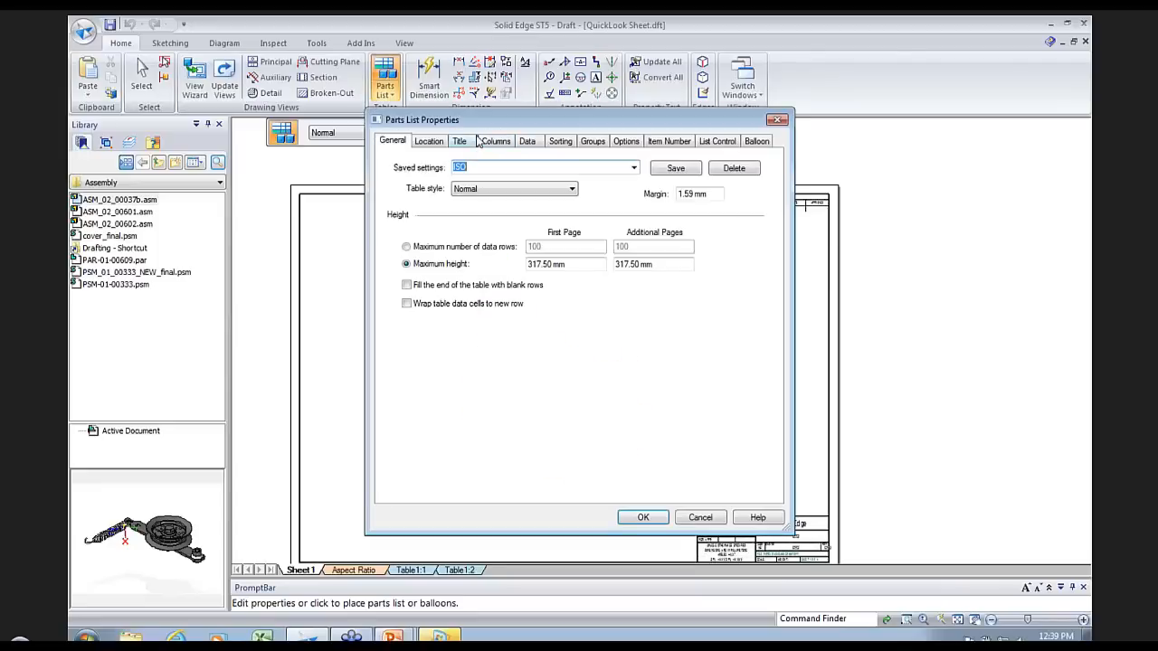
mouse_move(478, 127)
left_mouse_down()
mouse_move(556, 203)
mouse_move(624, 172)
left_mouse_up()
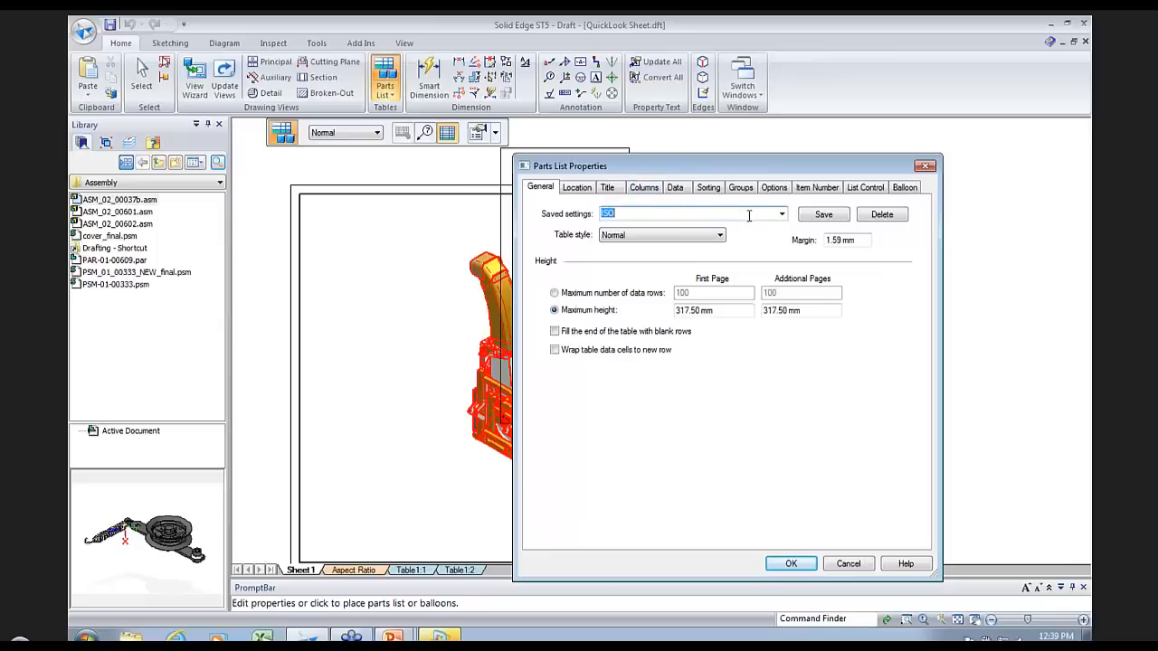
Step: Try the New Table saved settings for the parts list and return to the ISO settings
left_click(781, 214)
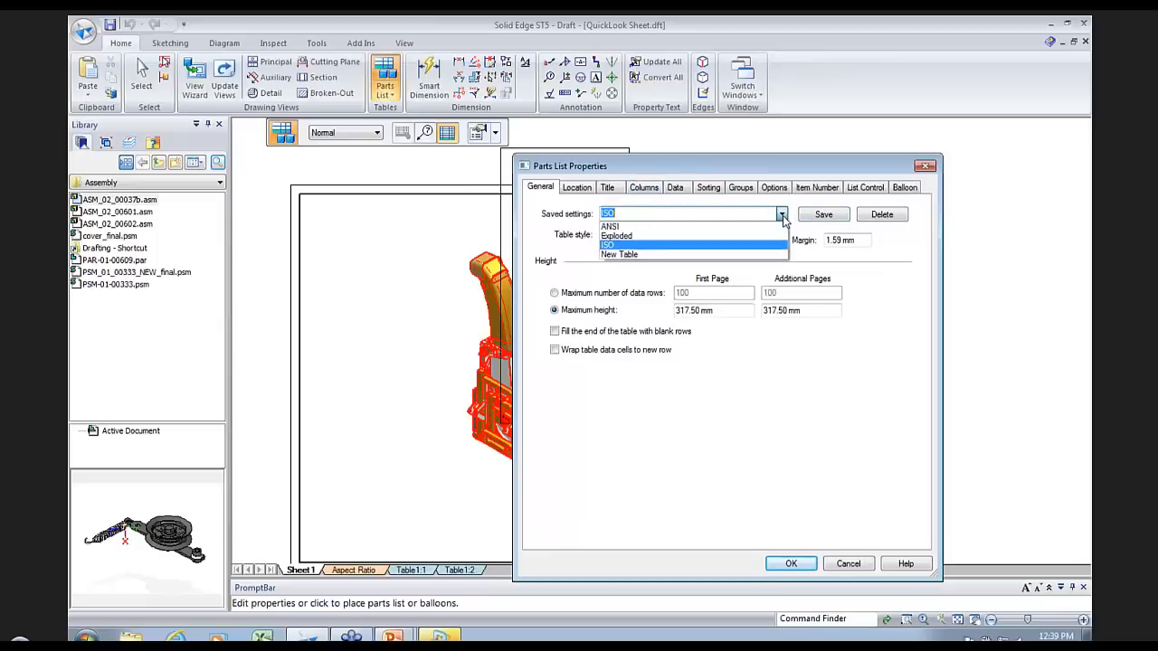
left_click(739, 255)
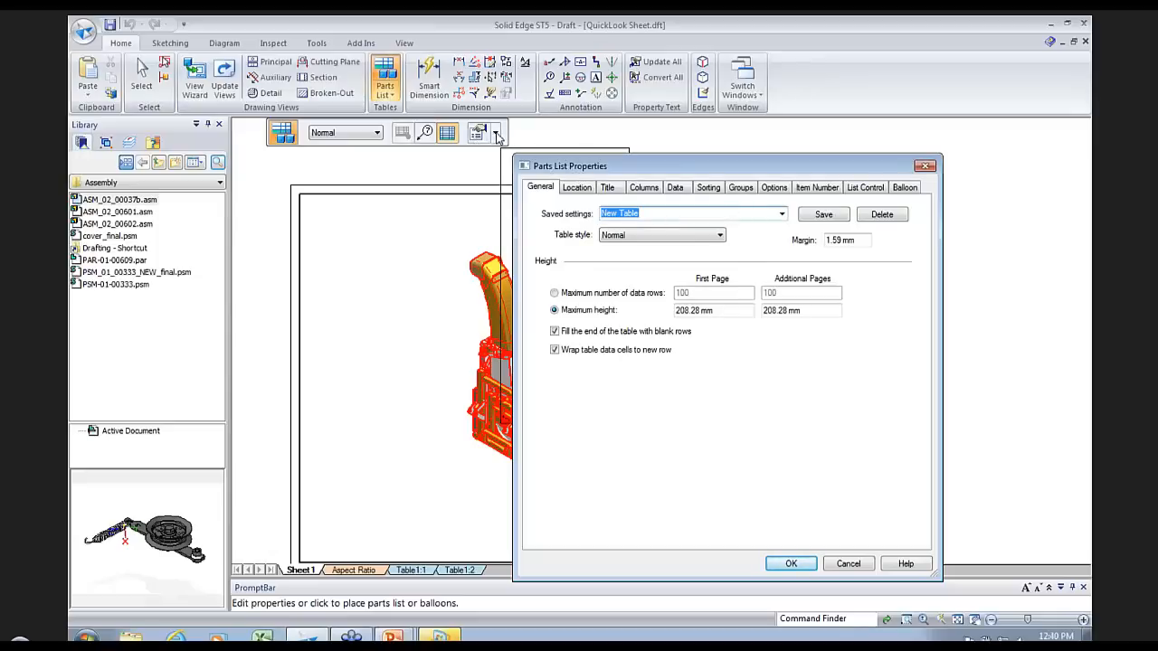
left_click(783, 217)
left_click(754, 240)
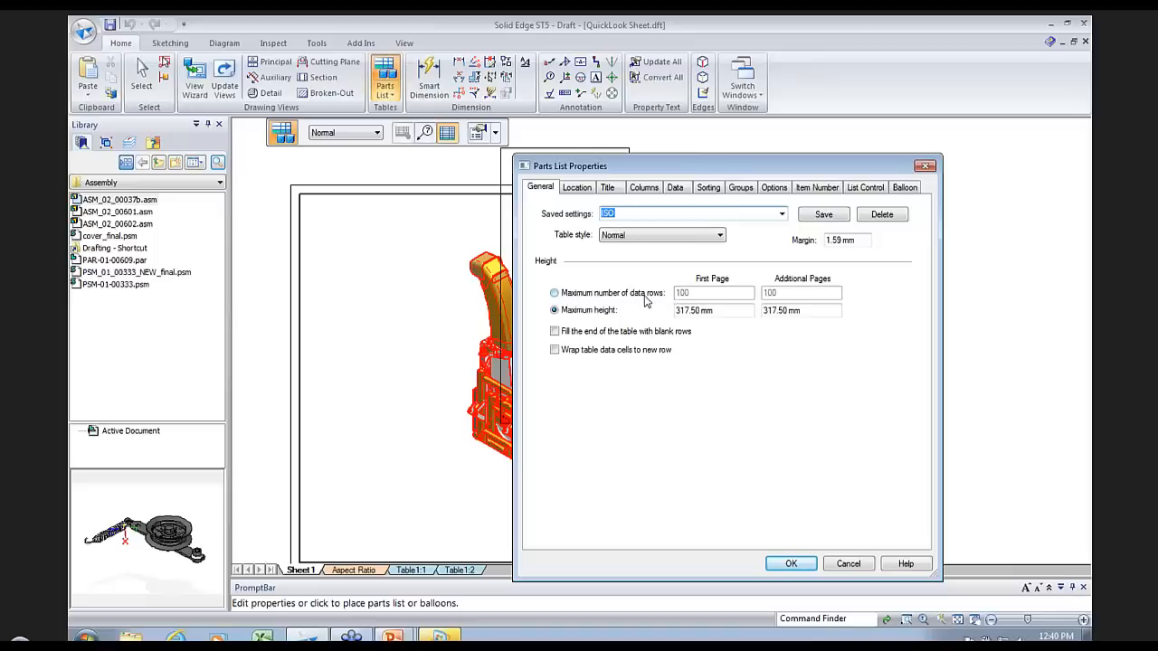
Step: Limit the parts list by maximum number of data rows, with 20 rows on the first page
left_click(611, 294)
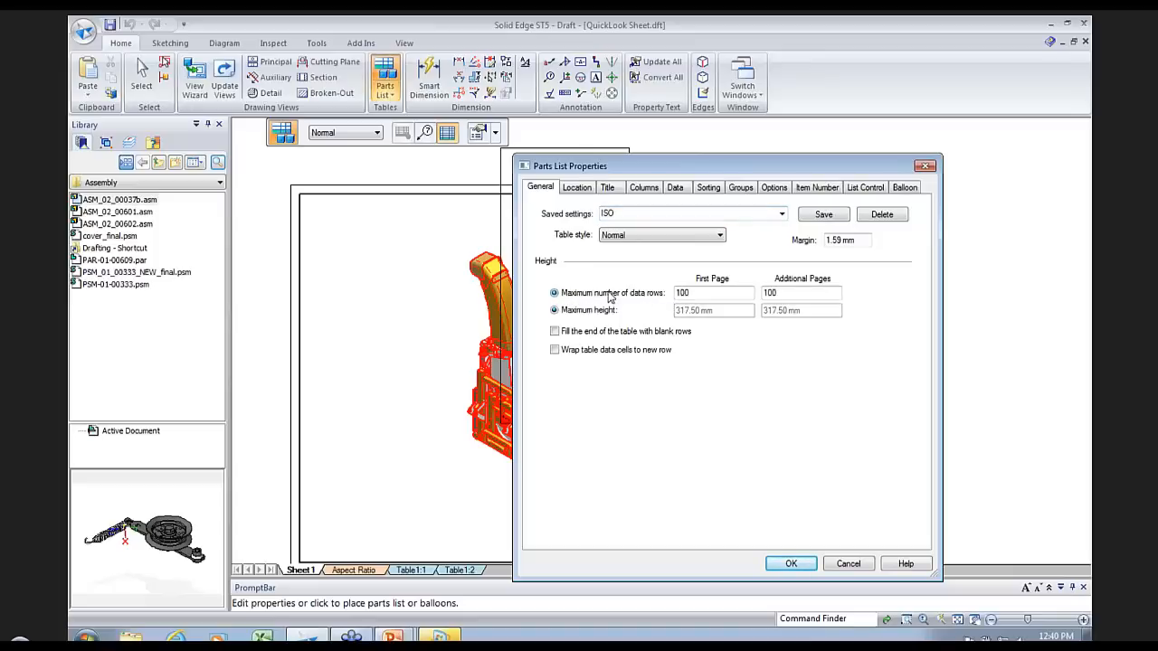
left_click_drag(707, 293, 596, 286)
type("20")
left_click(792, 565)
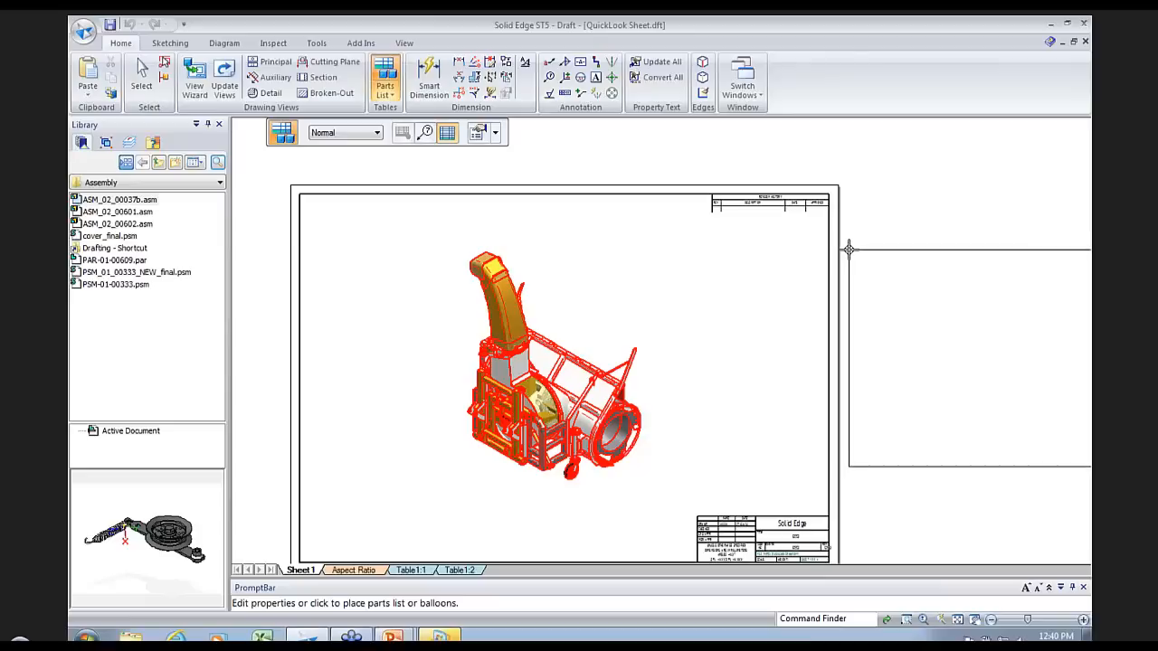
Step: Place the parts list in the empty area just outside the right border of the drawing sheet
middle_click_drag(819, 262, 697, 258)
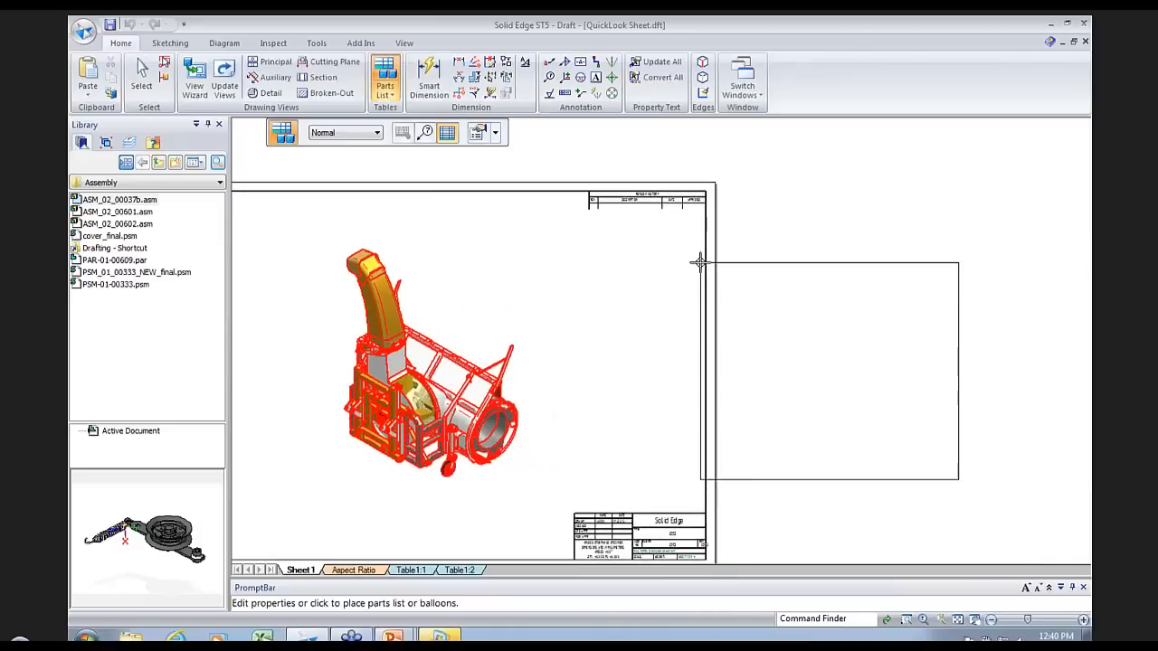
key("Escape")
left_click(758, 233)
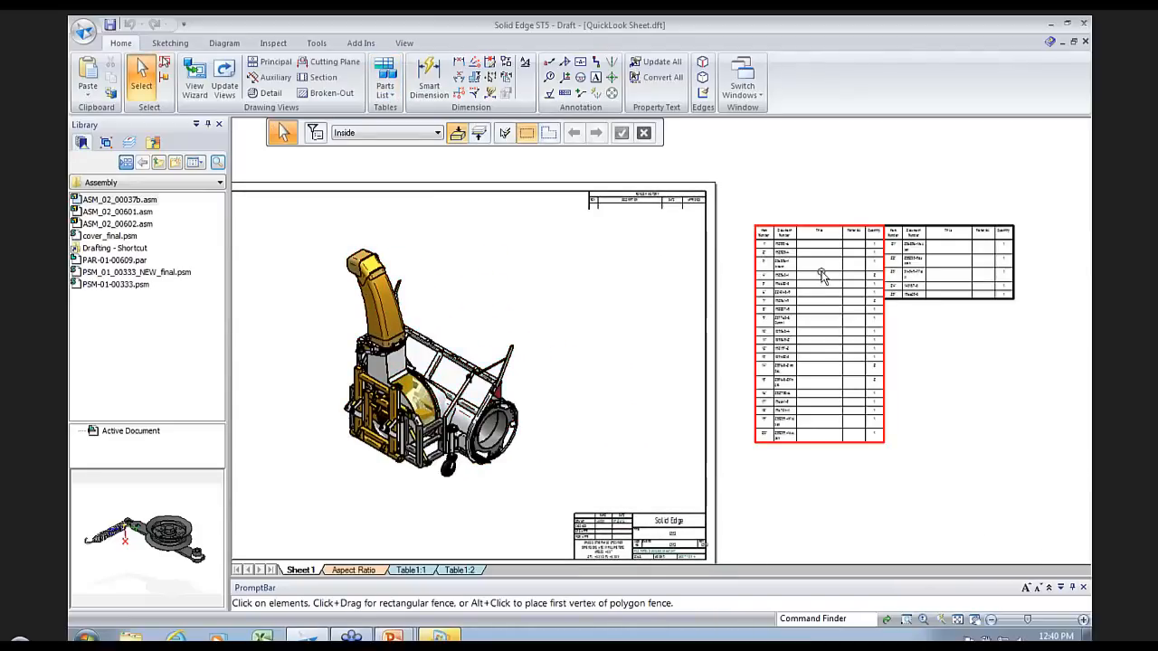
Step: Examine how the placed parts list divides its items between the two side-by-side table sections
scroll(821, 276, "up", 2)
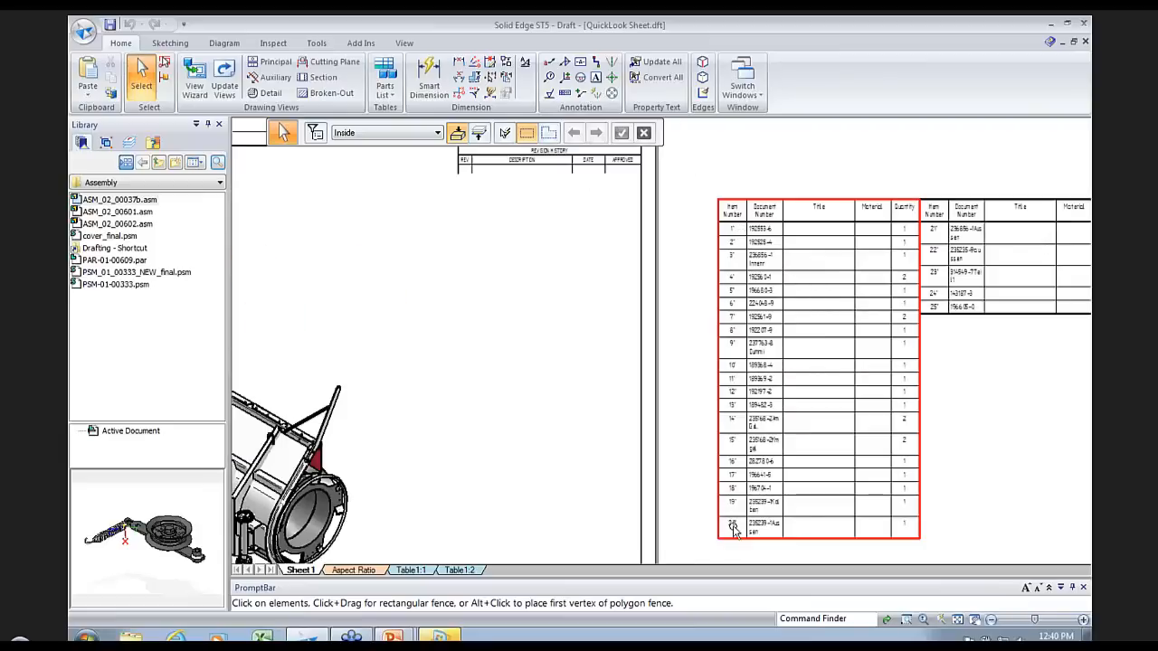
left_click(979, 237)
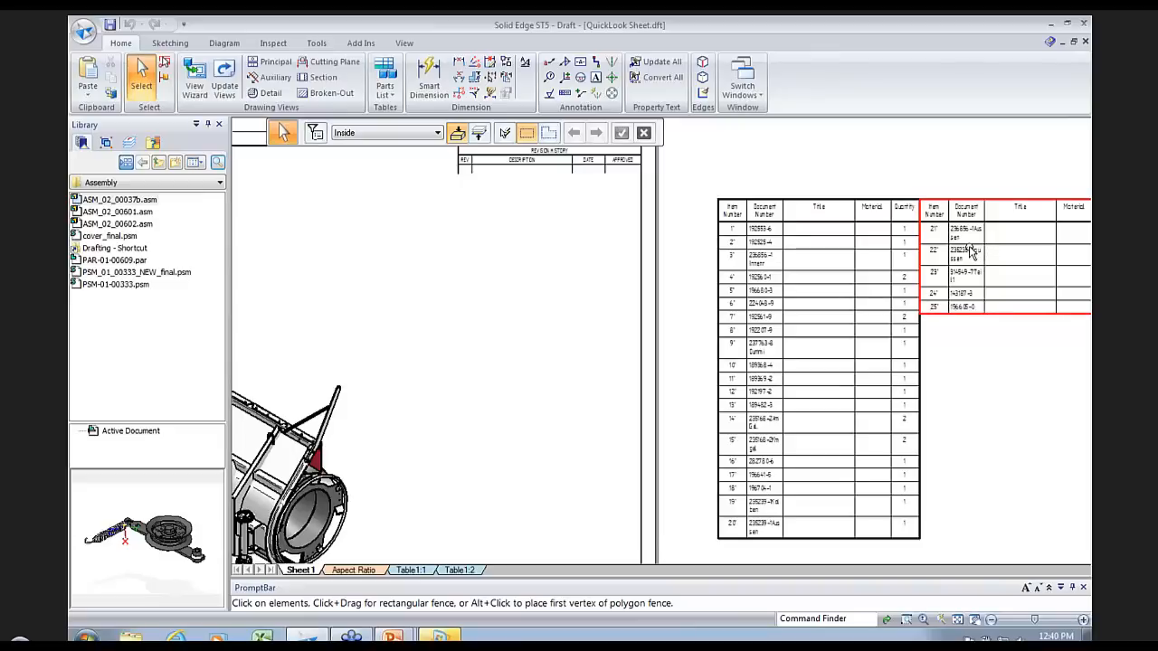
left_click(868, 407)
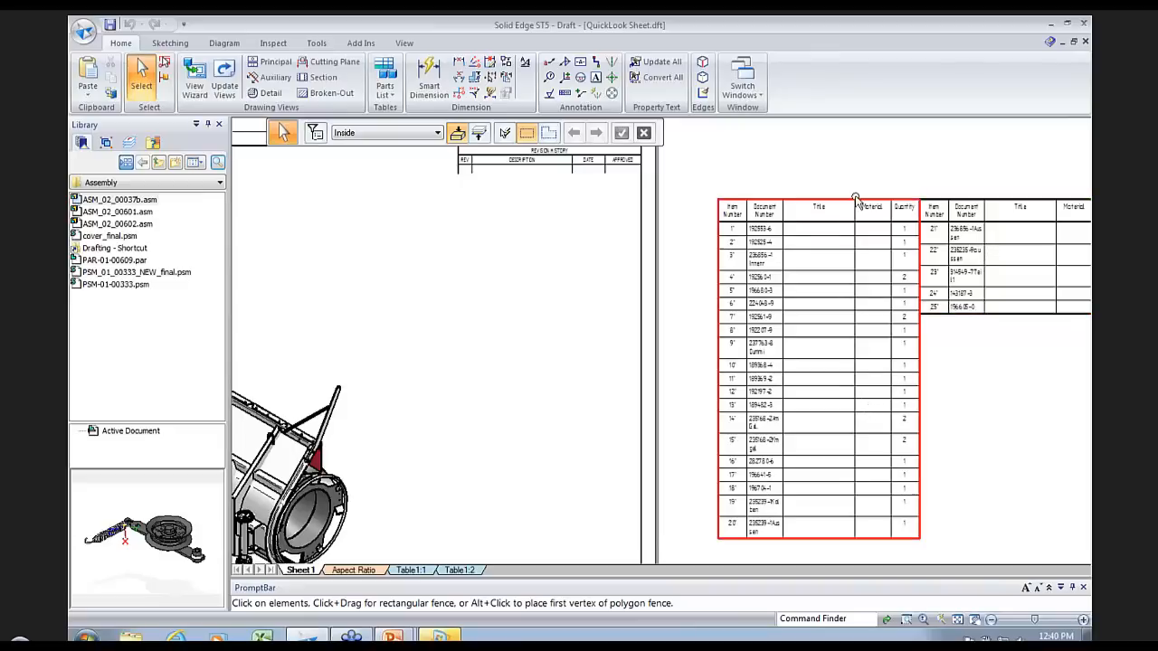
left_click_drag(707, 169, 1083, 534)
scroll(895, 353, "down", 2)
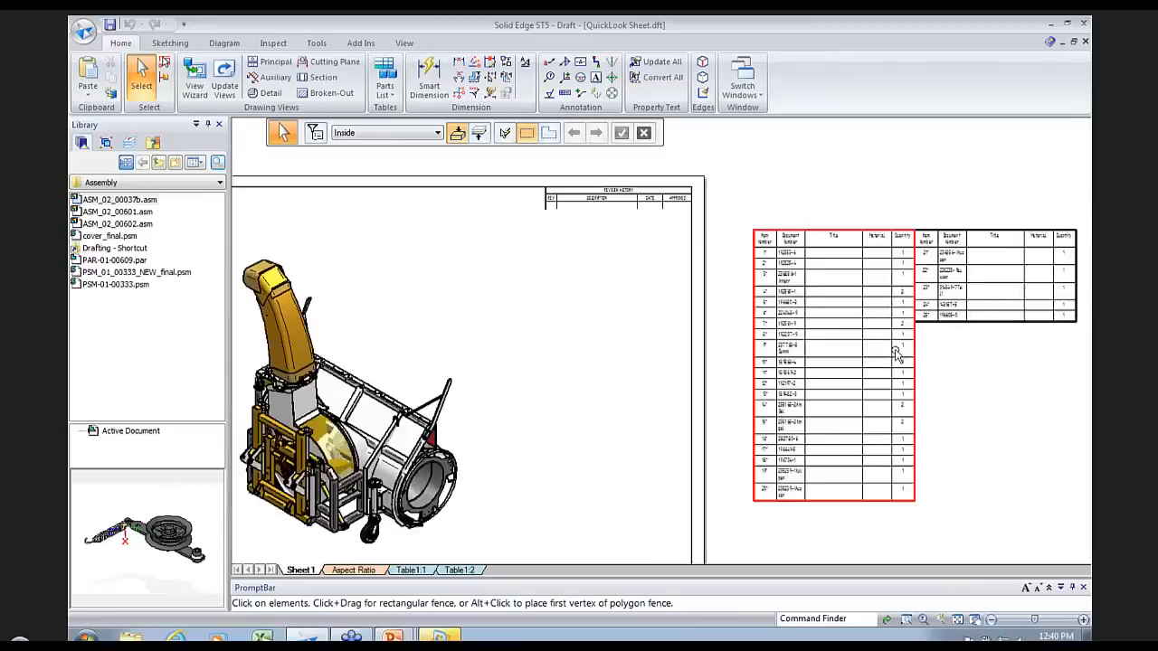
Step: Move both parts list sections to the upper-left corner inside the sheet border and shift the blower view slightly down
left_click(868, 270)
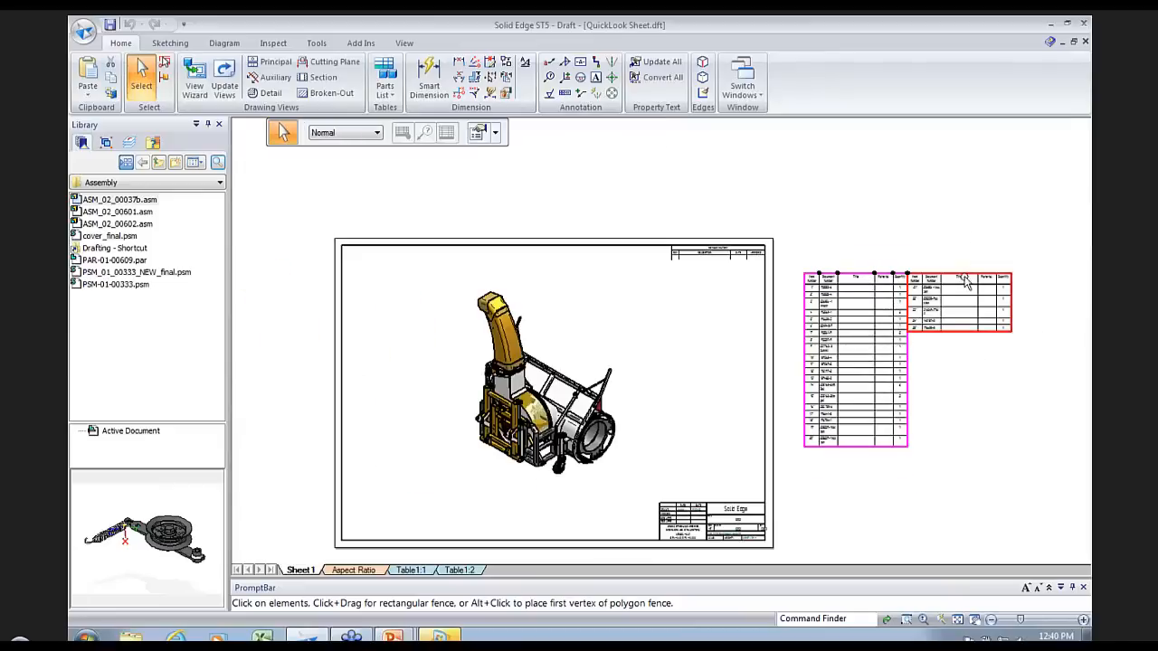
left_click_drag(966, 279, 509, 257)
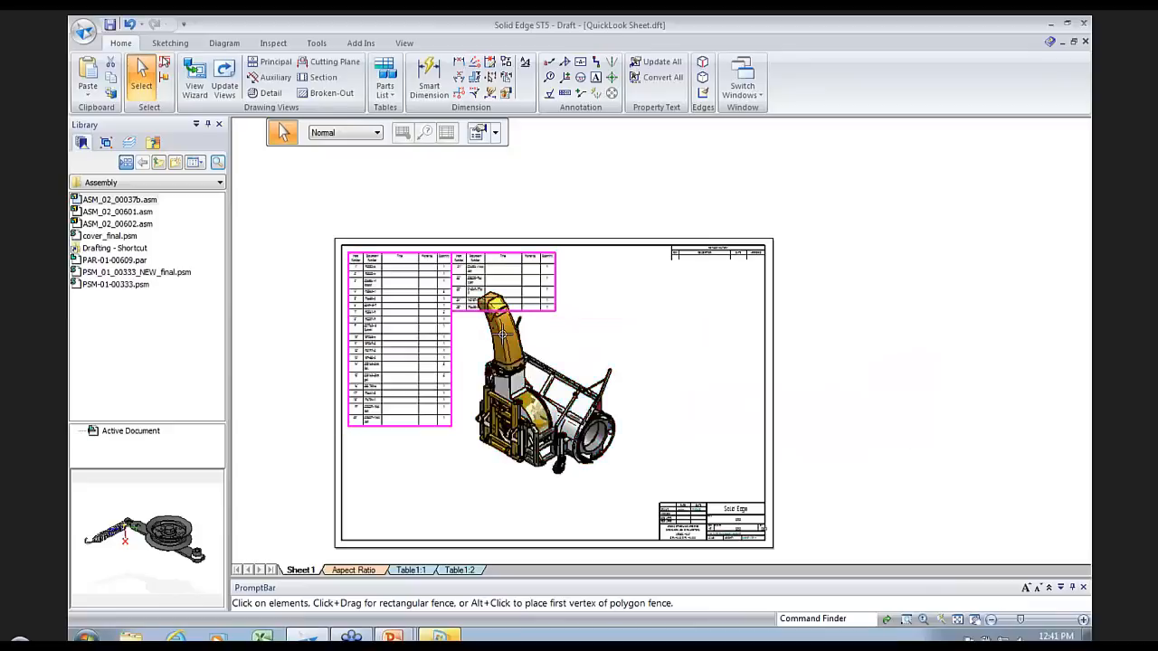
left_click(500, 362)
left_click_drag(500, 362, 496, 389)
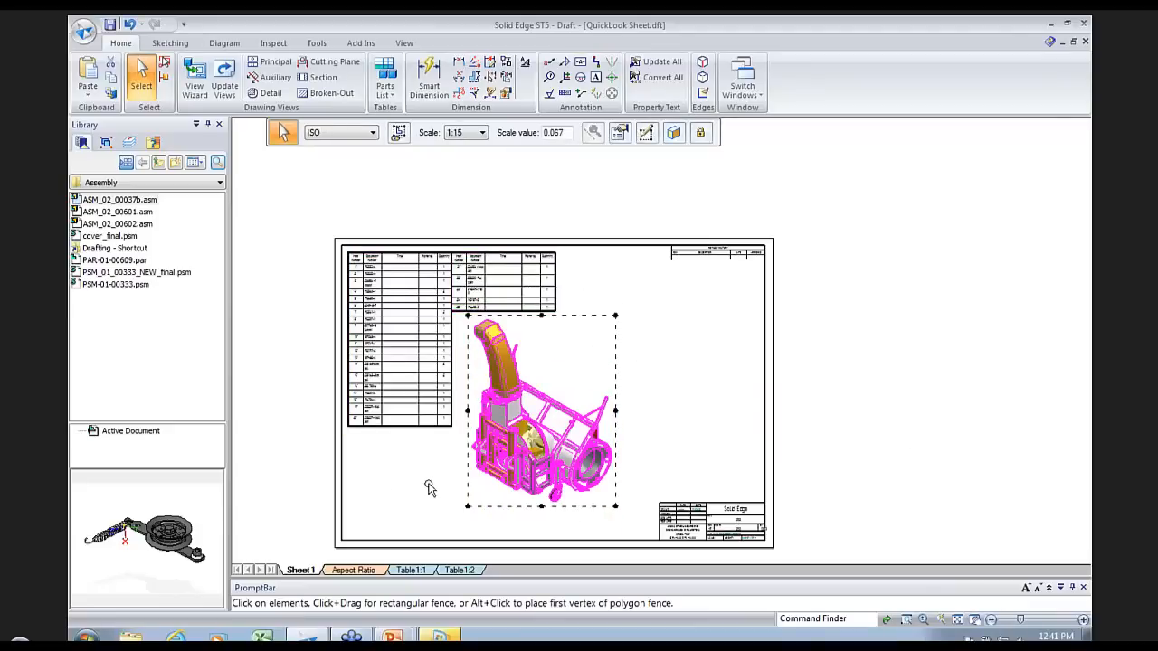
Step: Move the second parts list section independently and set it back directly beside the first section
scroll(641, 355, "up", 2)
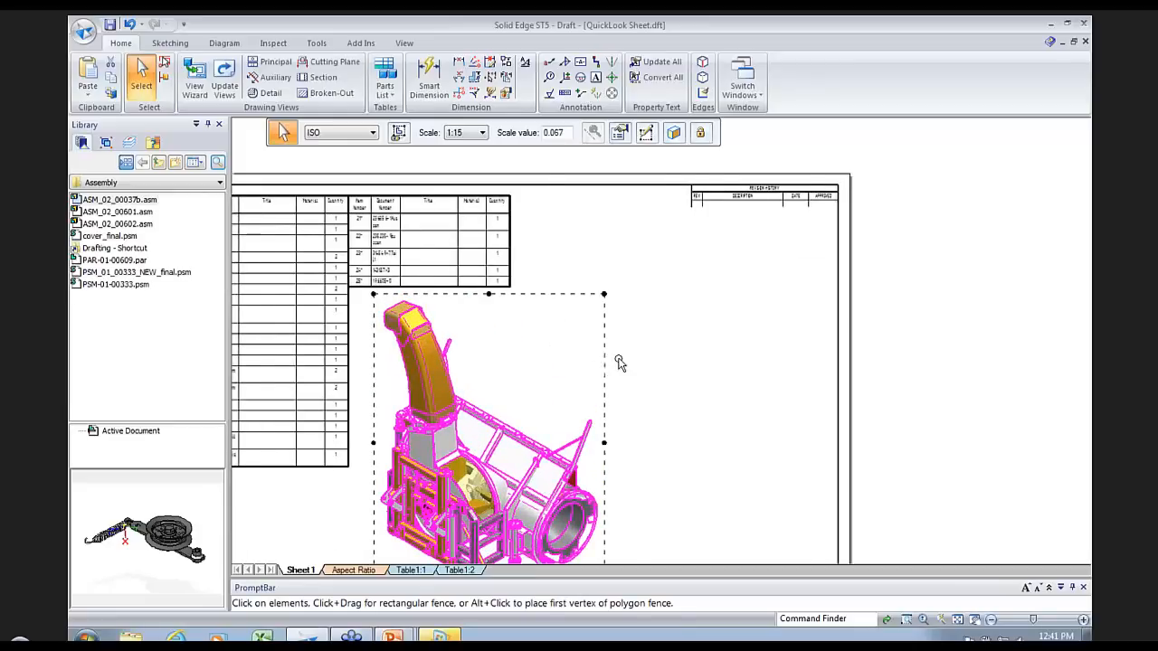
middle_click_drag(615, 362, 658, 360)
left_click(467, 194)
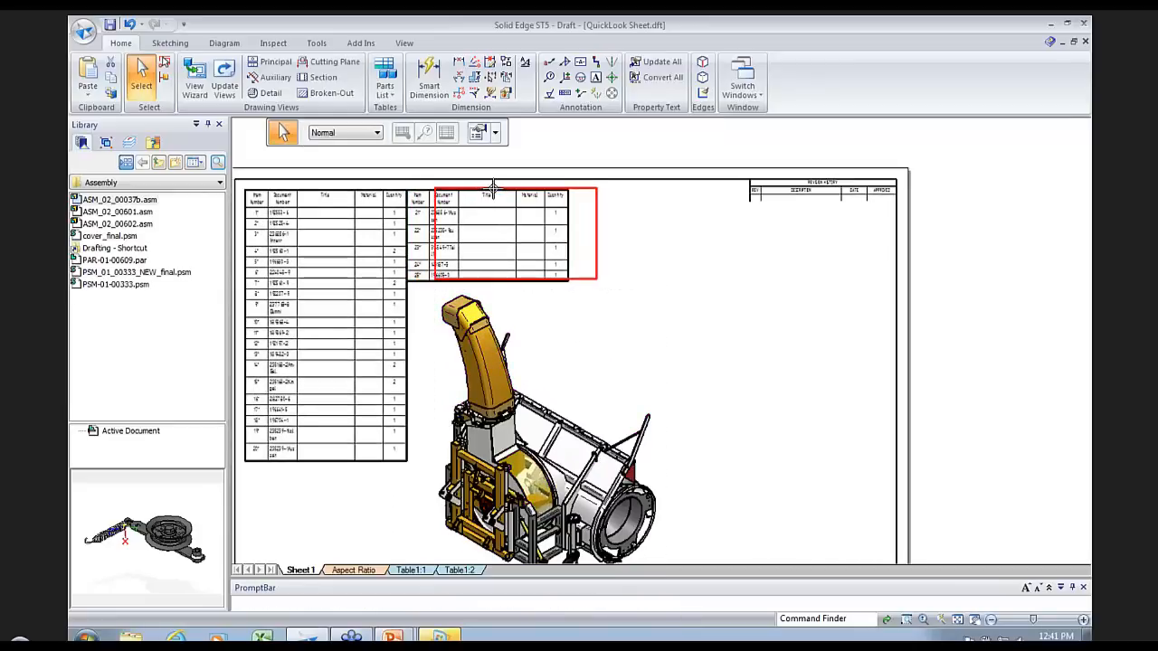
left_click_drag(500, 194, 471, 196)
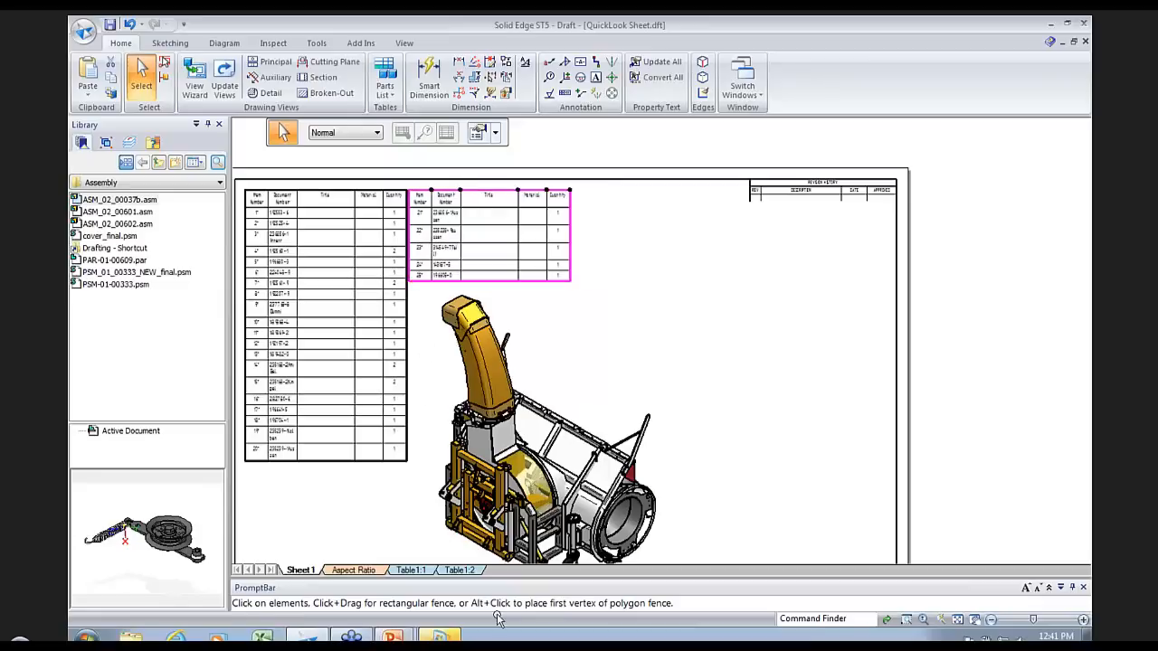
Step: Add the header title "SE Parts List Lunchbyte" to the parts list, underlined with a 5 mm font size
left_click(353, 231)
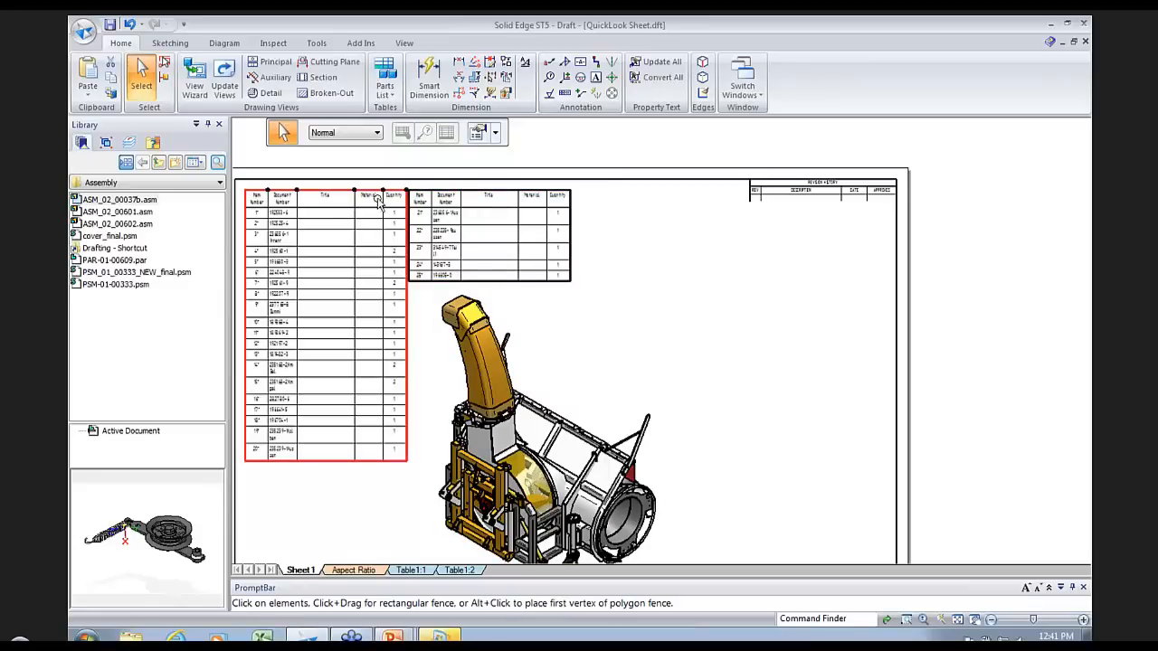
left_click(477, 134)
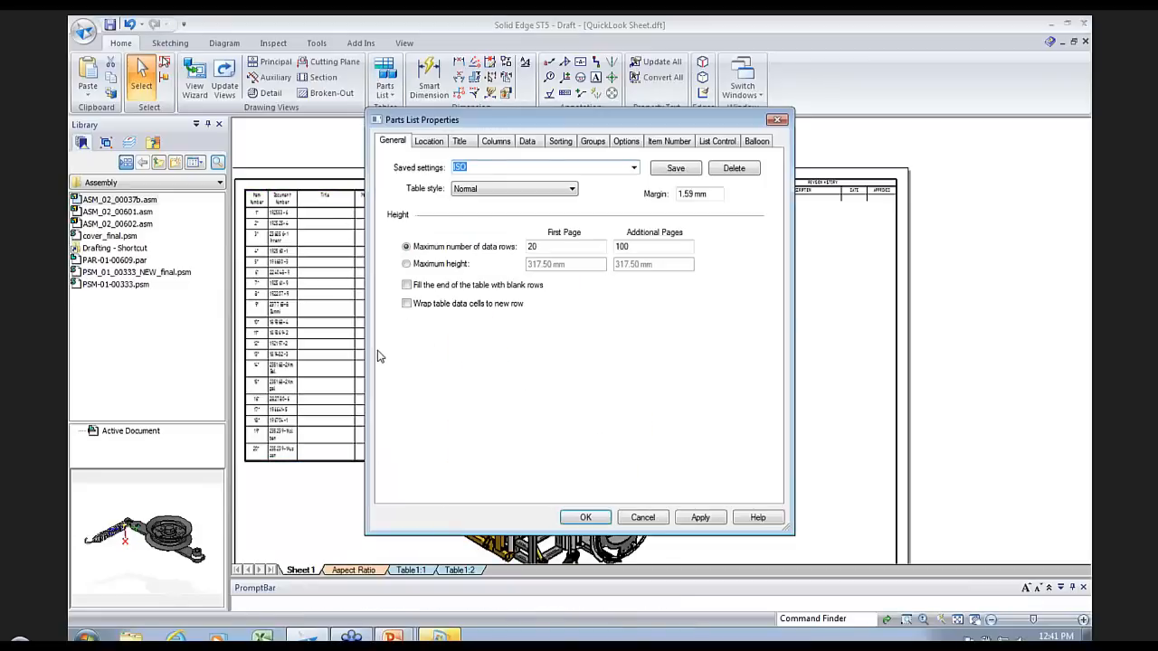
left_click(429, 142)
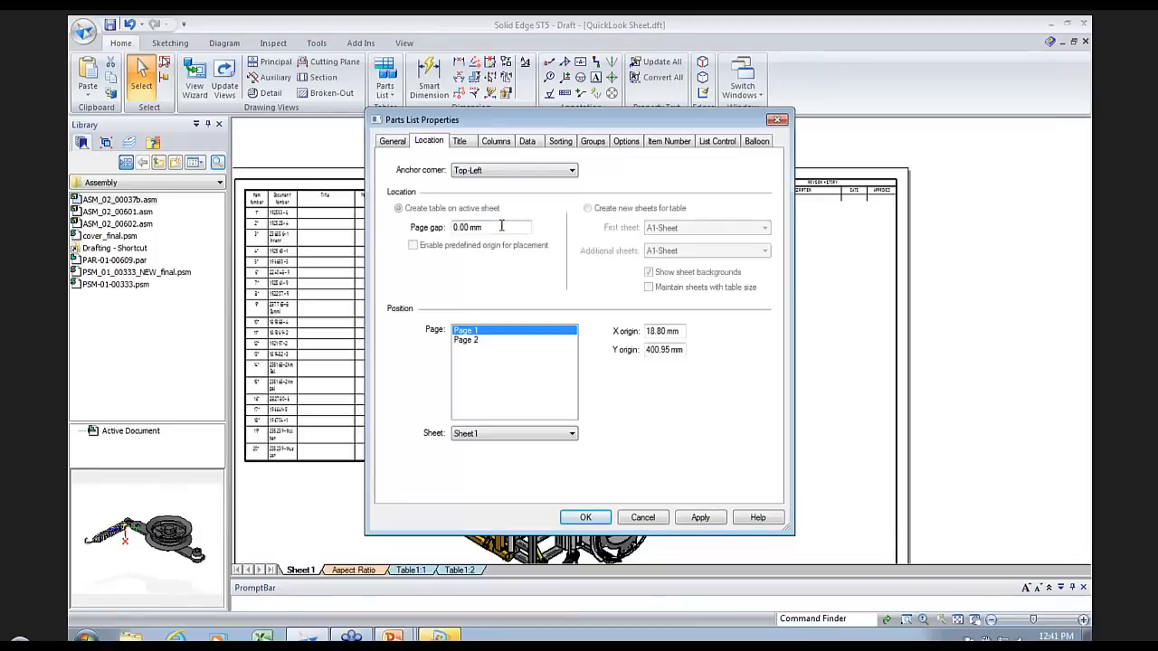
left_click(461, 143)
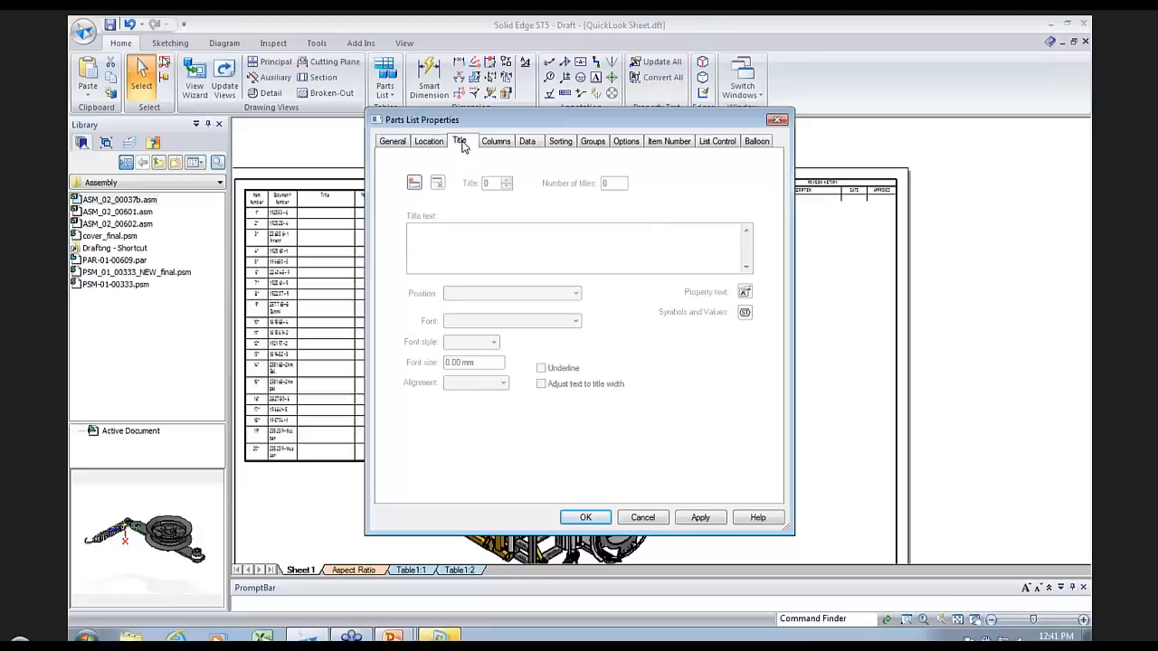
left_click(414, 183)
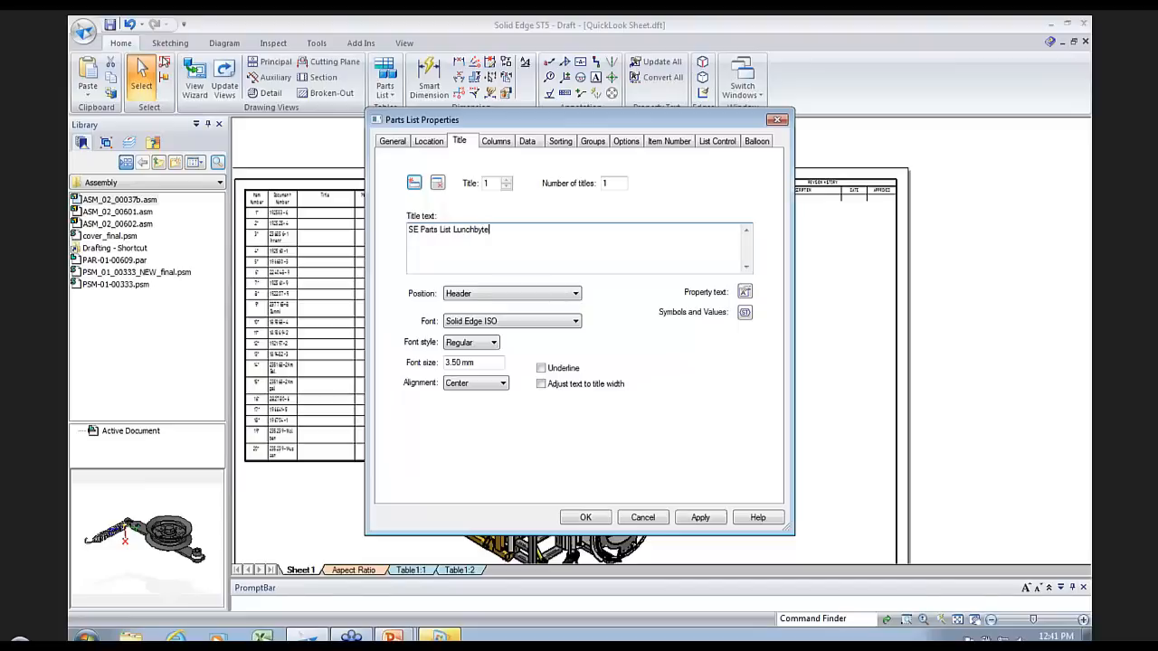
left_click(494, 363)
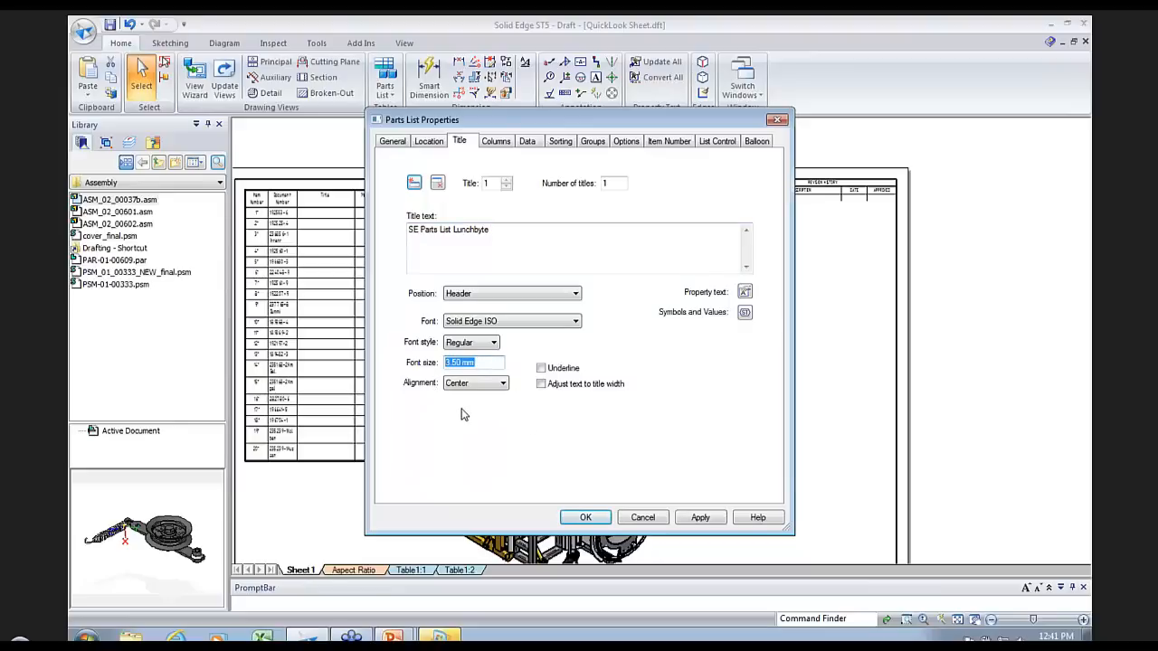
type("5")
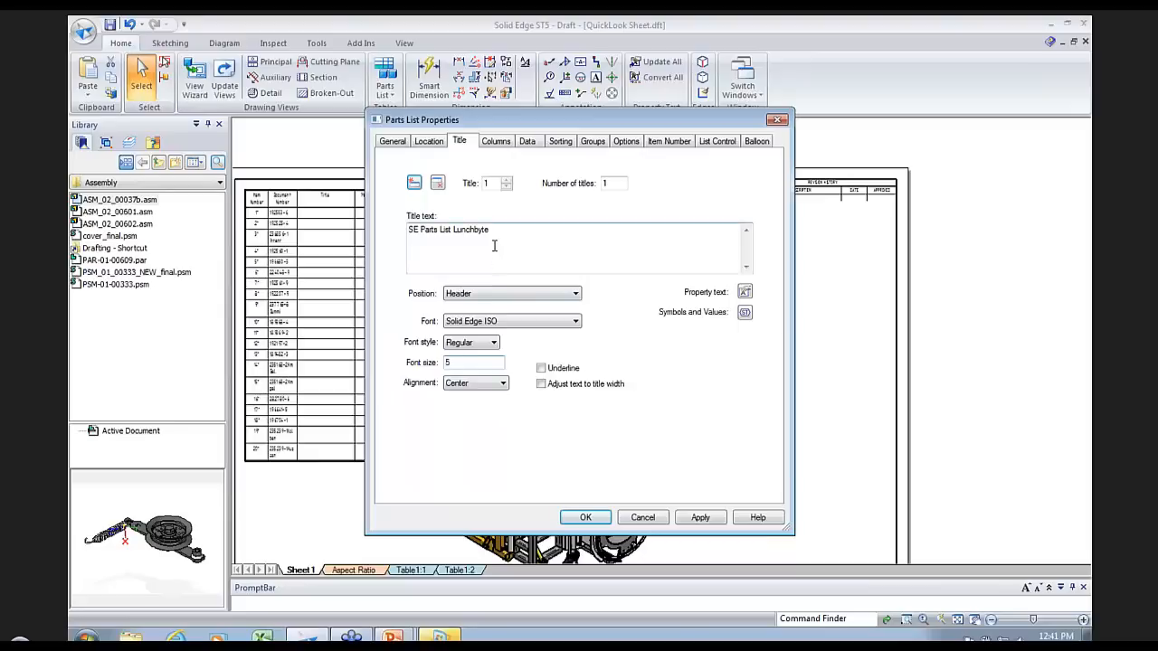
left_click(545, 369)
Step: Add a second underlined, centered header title "Blower.asm" and apply both titles to the parts list
left_click(414, 184)
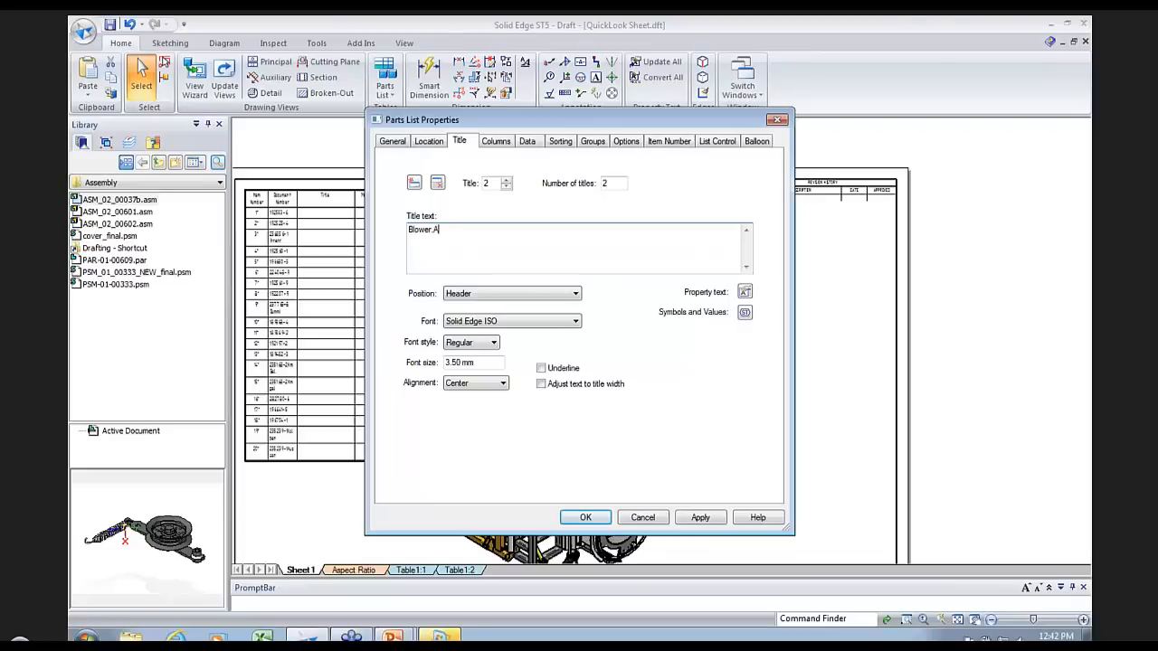
type("sm")
left_click(542, 369)
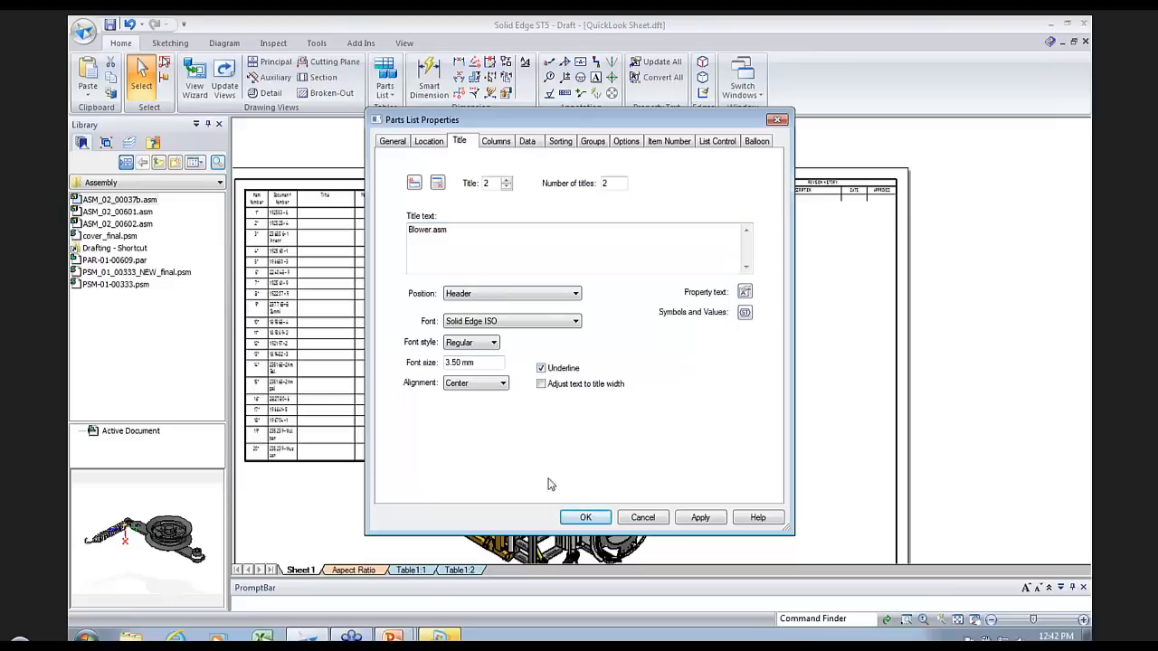
left_click(463, 385)
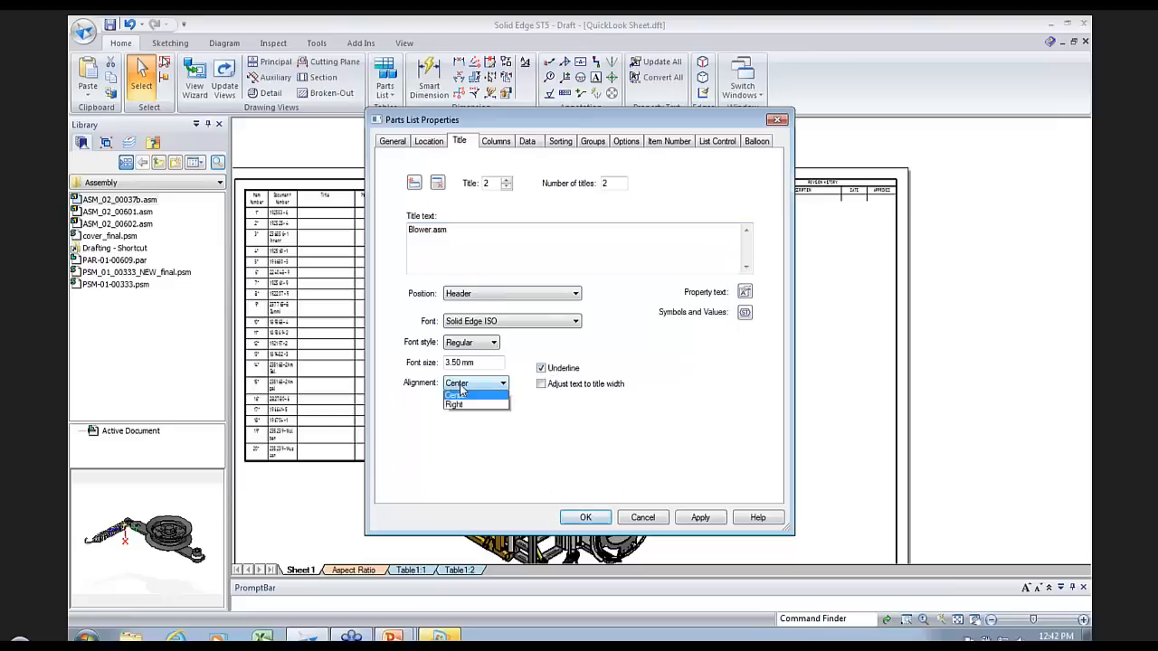
left_click(577, 475)
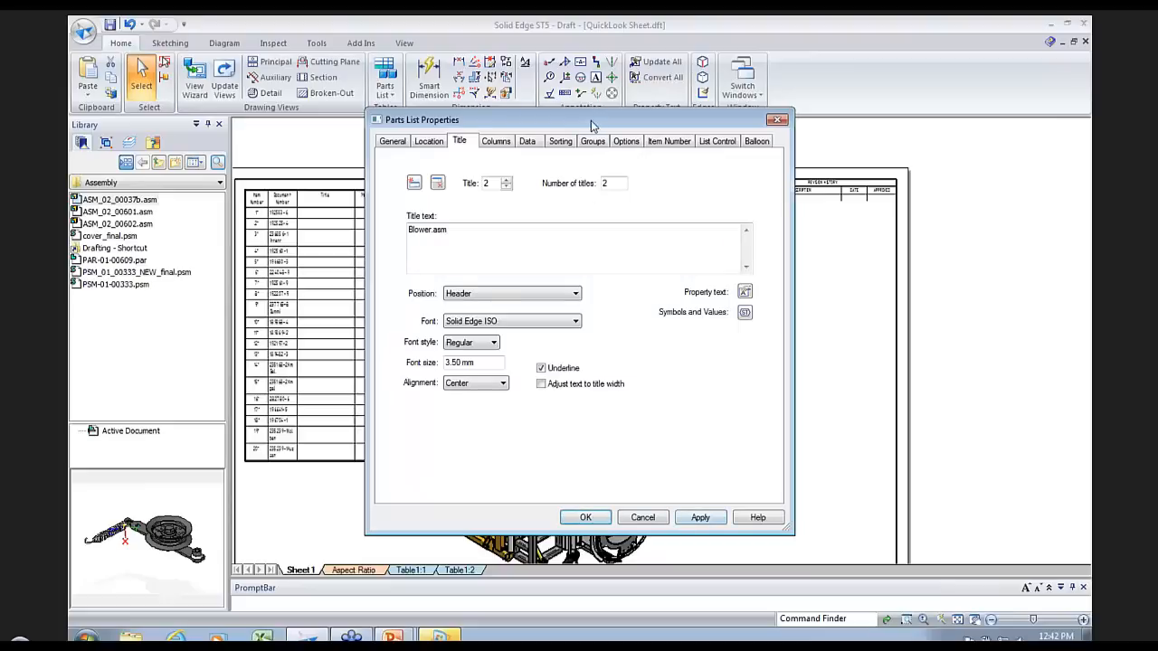
left_click_drag(592, 125, 771, 130)
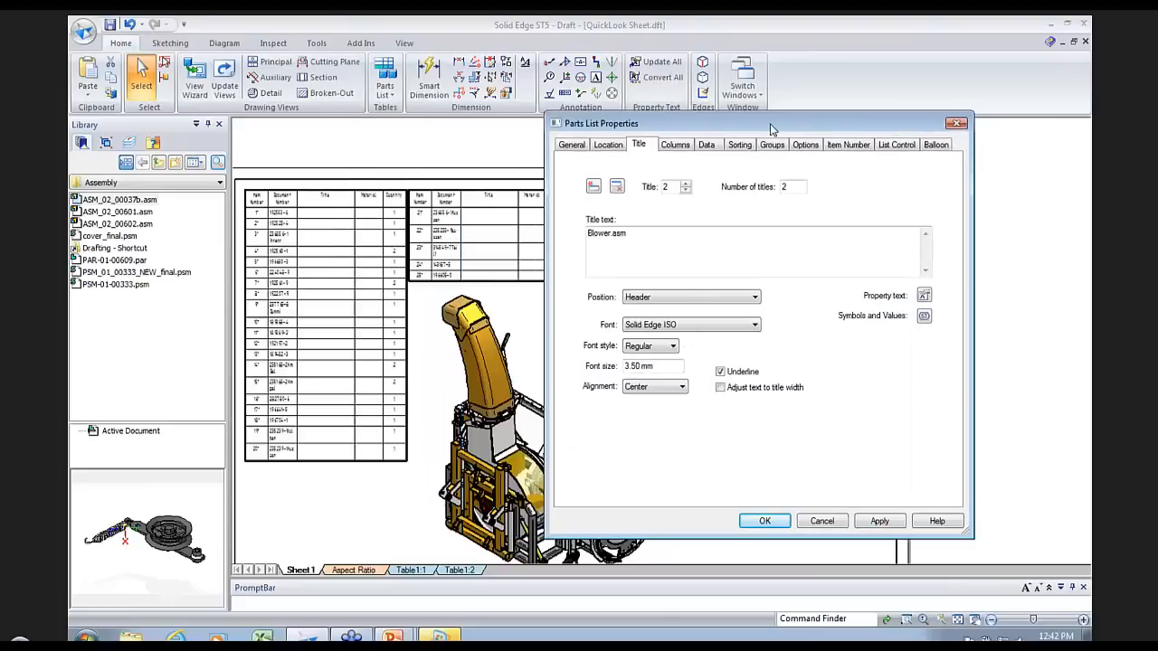
left_click(879, 521)
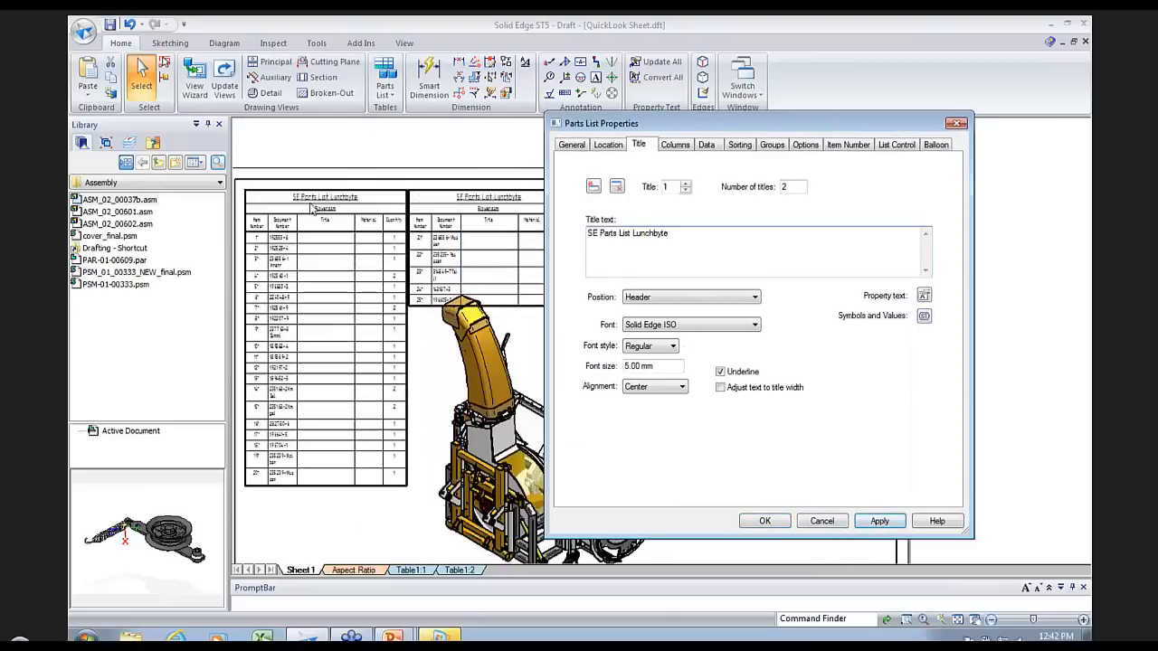
left_click(751, 526)
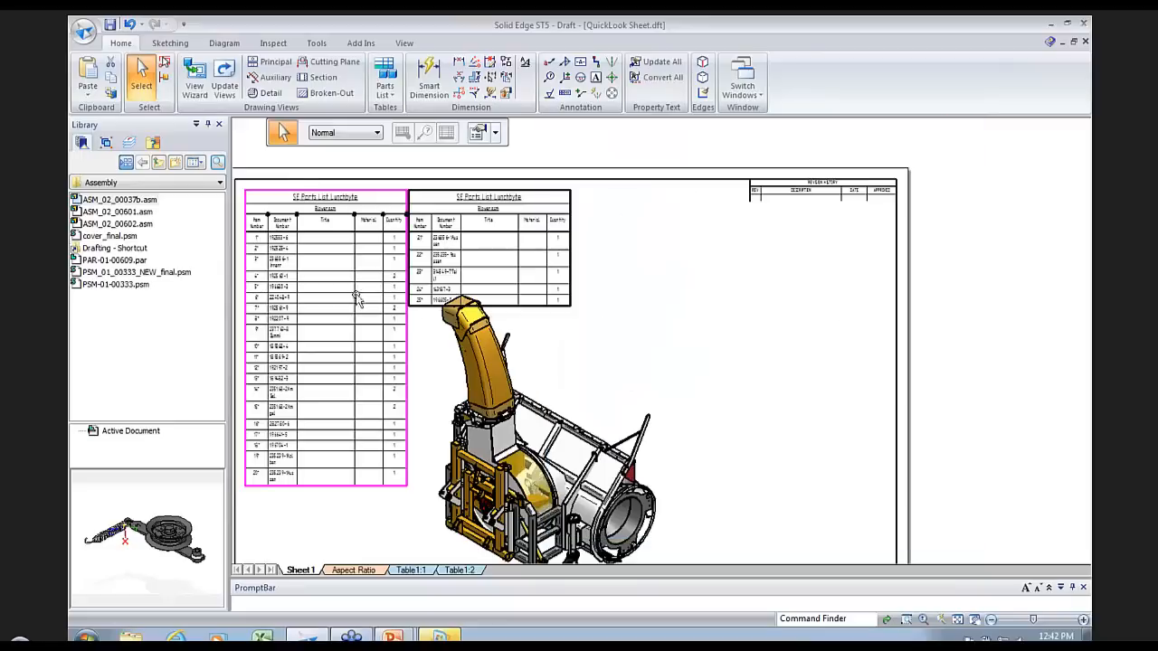
Step: Allow cell overrides for the Title cell of item 5 in the parts list data
scroll(306, 213, "up", 1)
scroll(300, 237, "up", 1)
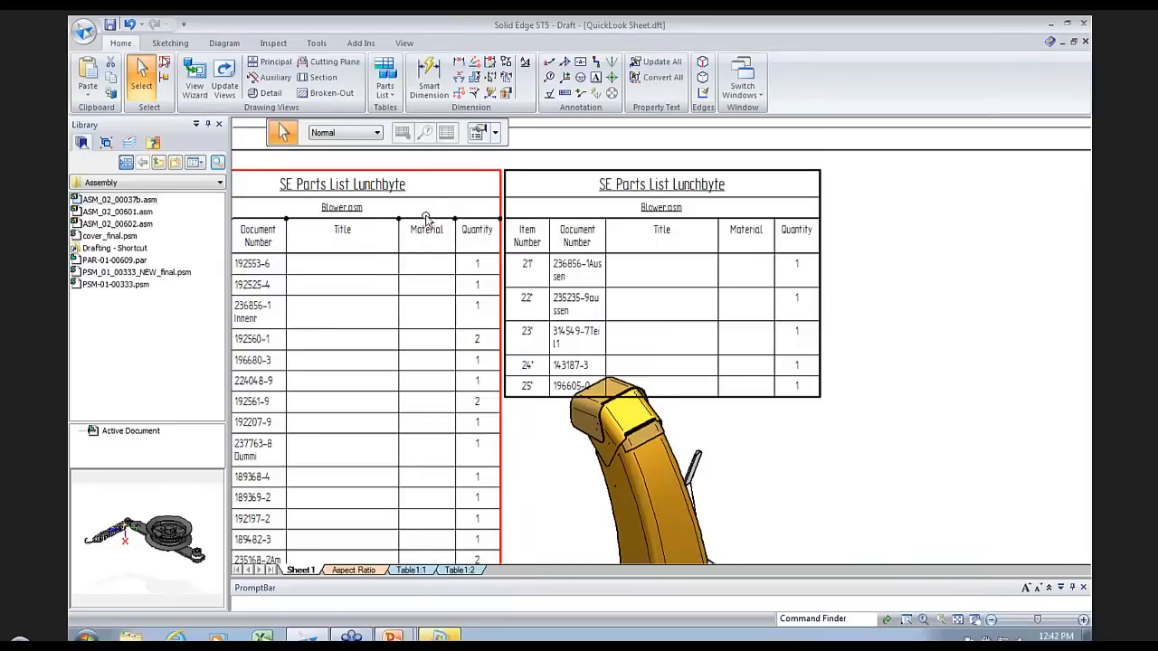
middle_click_drag(376, 280, 475, 257)
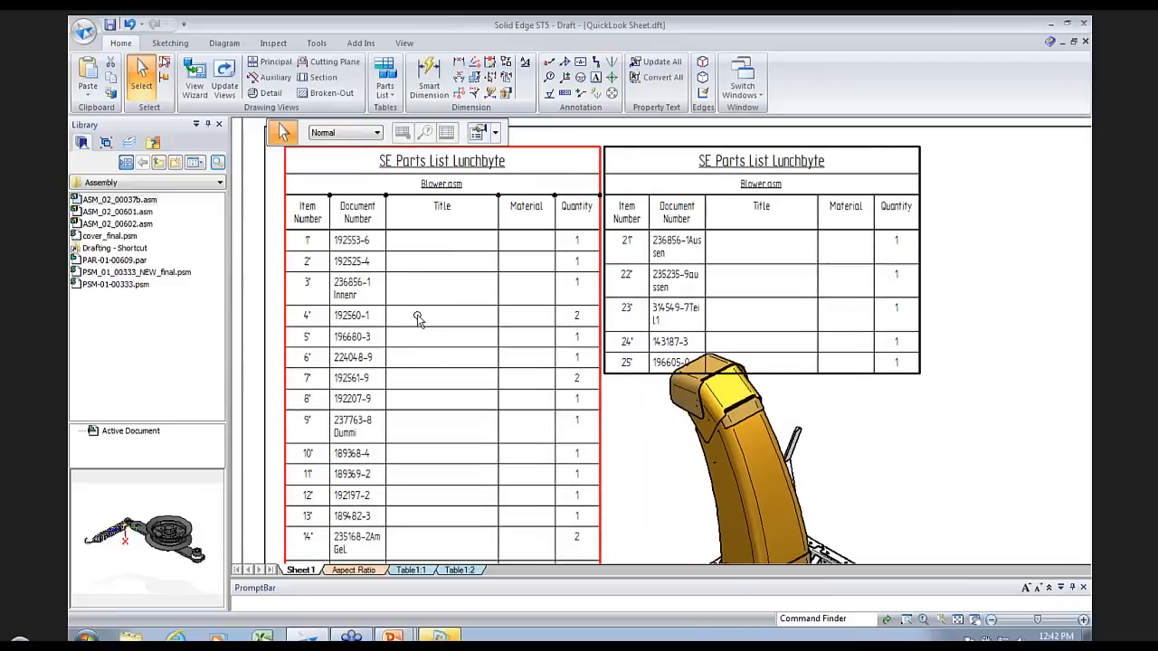
right_click(417, 318)
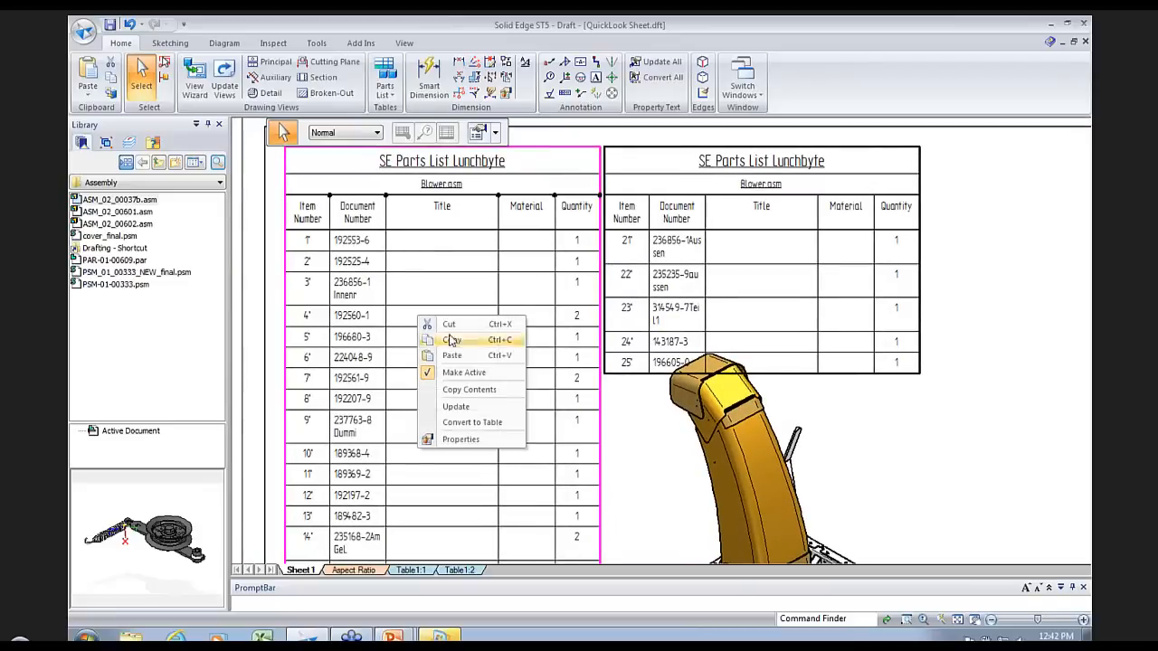
left_click(486, 441)
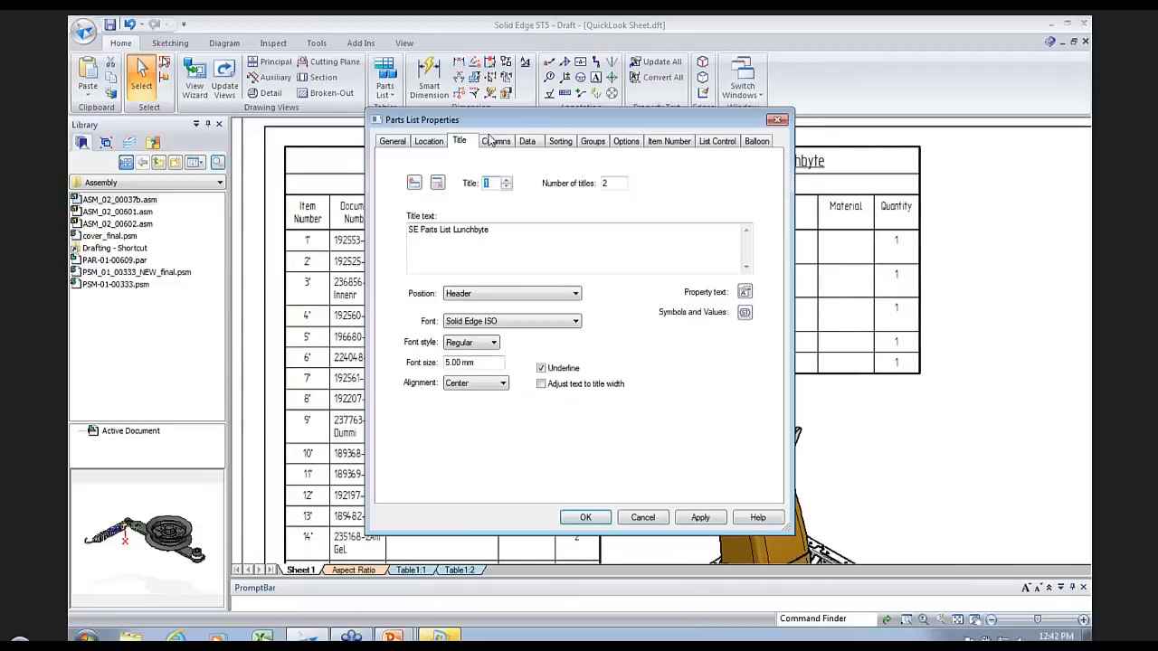
left_click(494, 142)
left_click(526, 142)
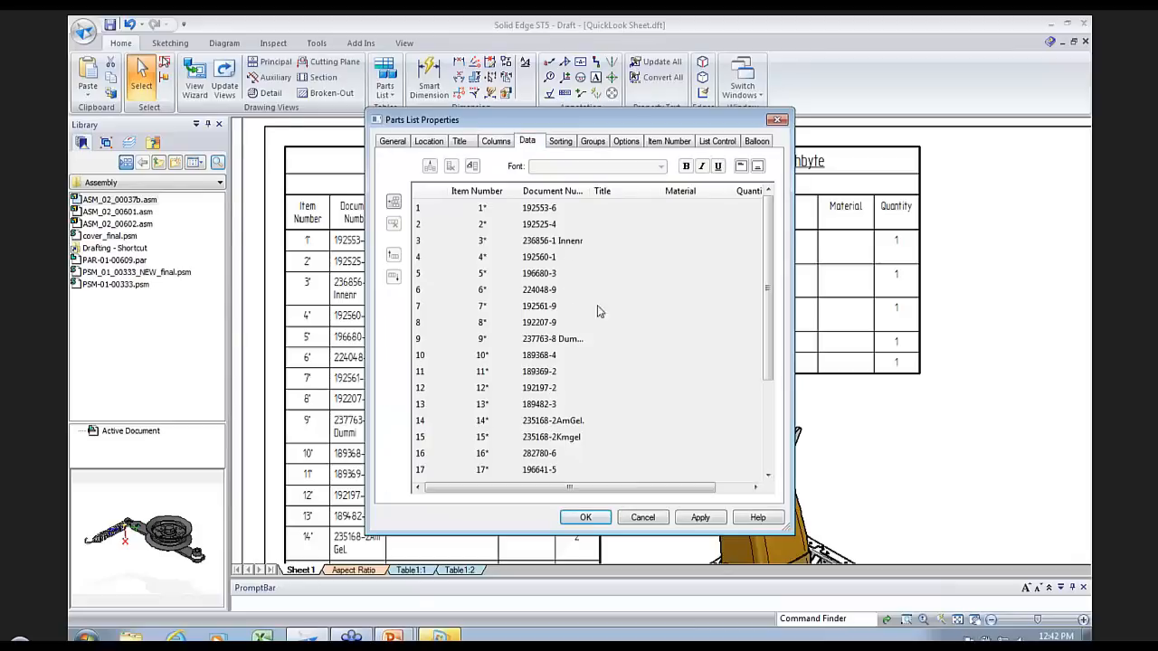
left_click(627, 275)
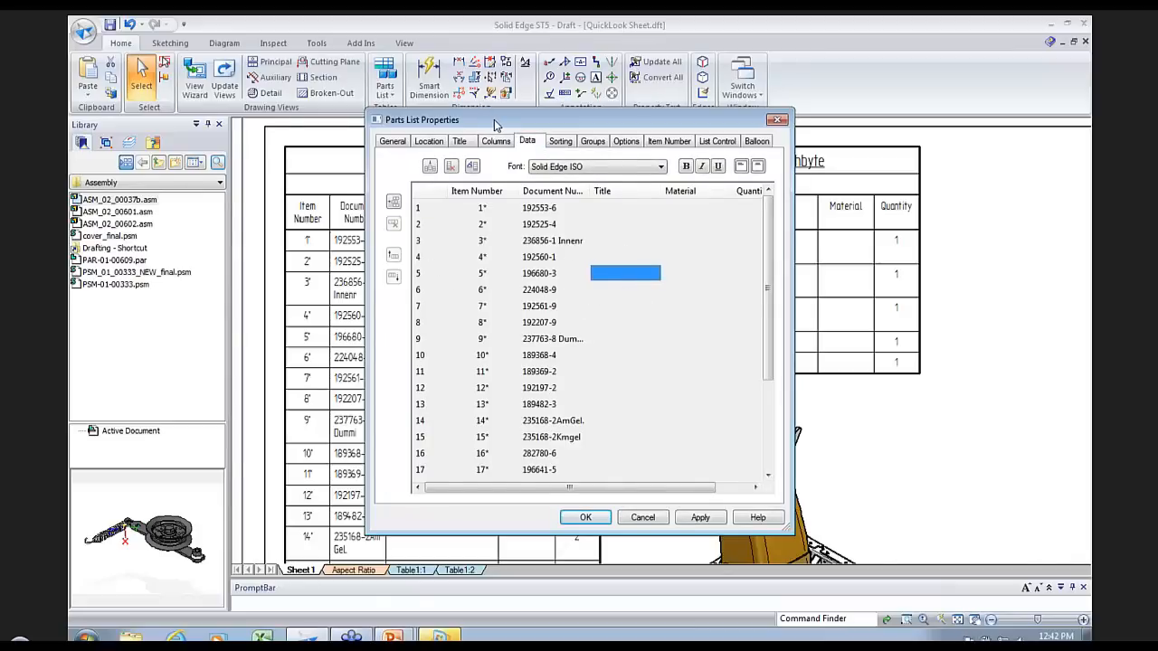
mouse_move(495, 125)
left_mouse_down()
mouse_move(687, 133)
mouse_move(628, 154)
mouse_move(684, 150)
mouse_move(388, 139)
mouse_move(702, 143)
left_mouse_up()
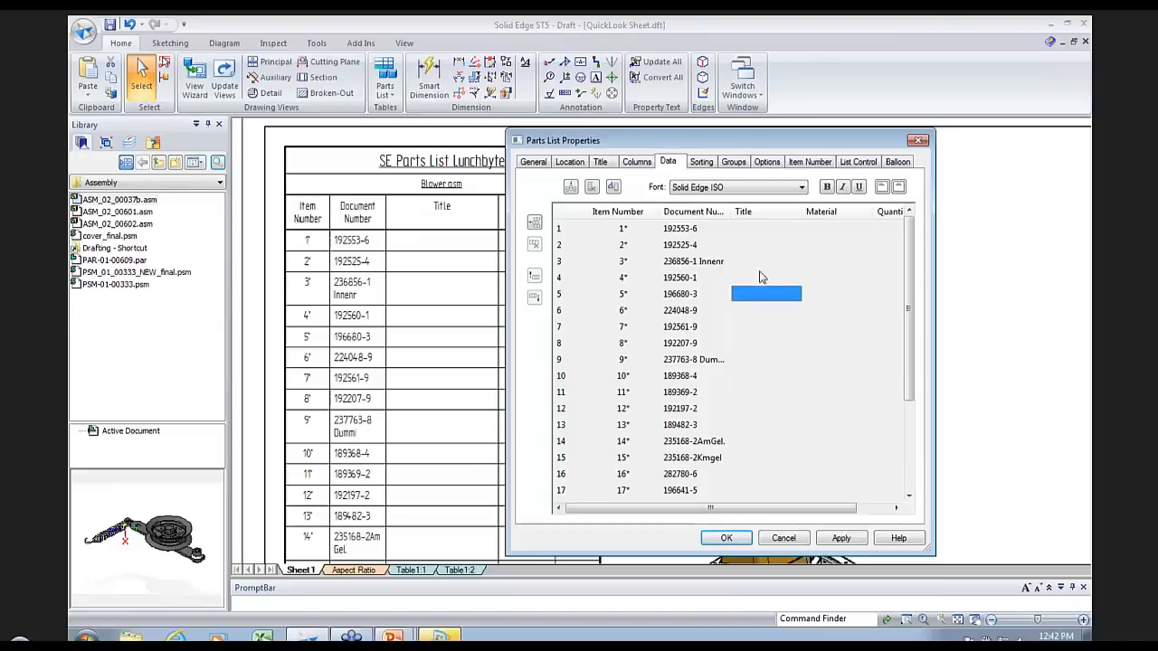
right_click(765, 302)
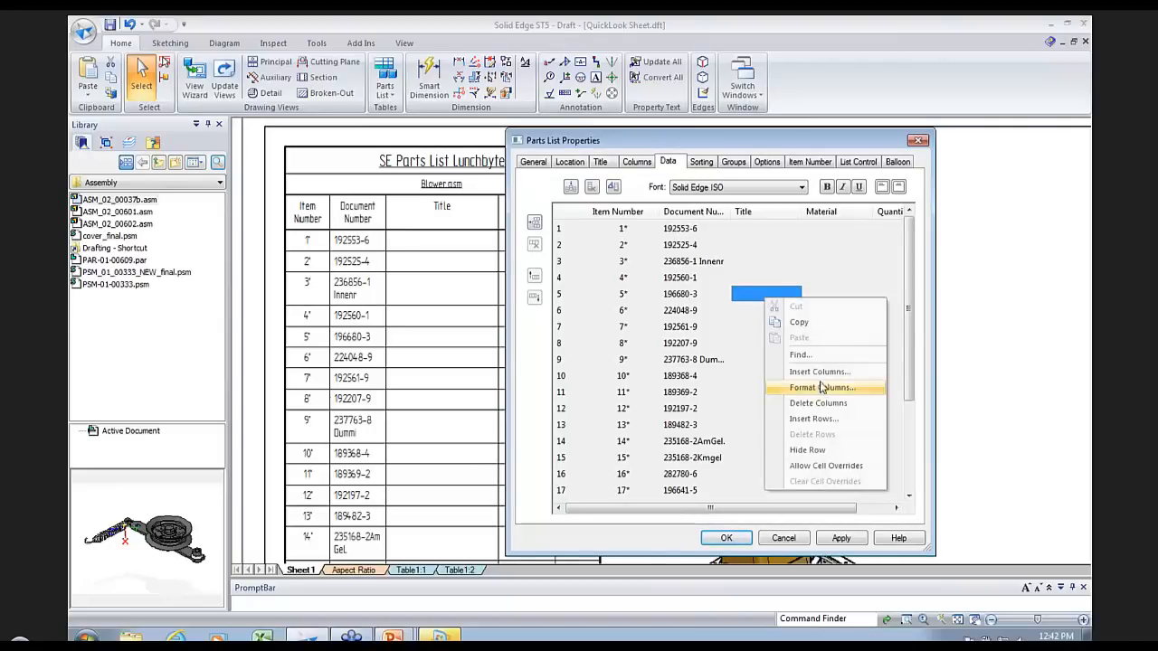
left_click(830, 466)
Step: Enter "Top of chute" as the title of item 5 and apply it to the parts list
left_click(751, 375)
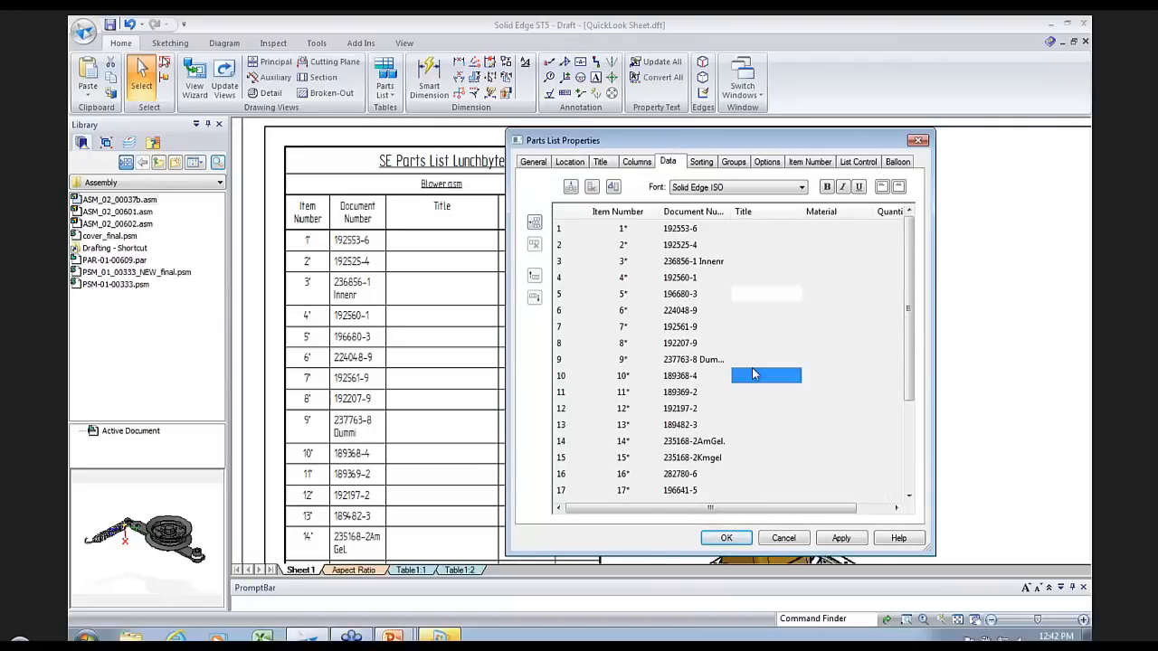
left_click(759, 296)
left_click(760, 294)
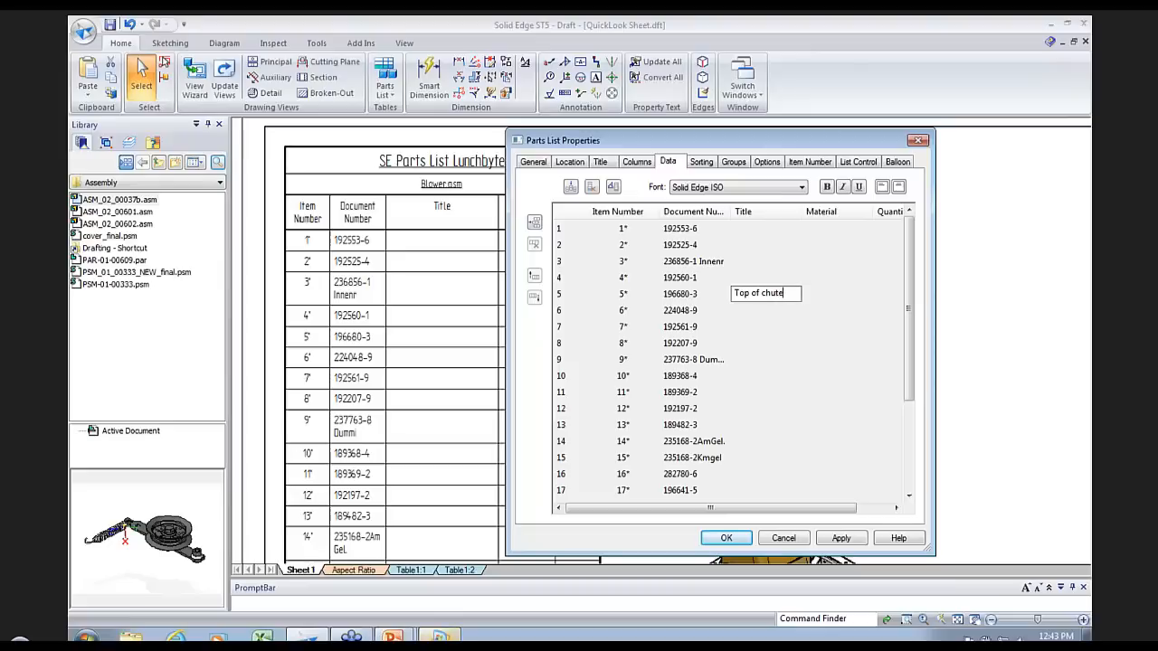
left_click(726, 538)
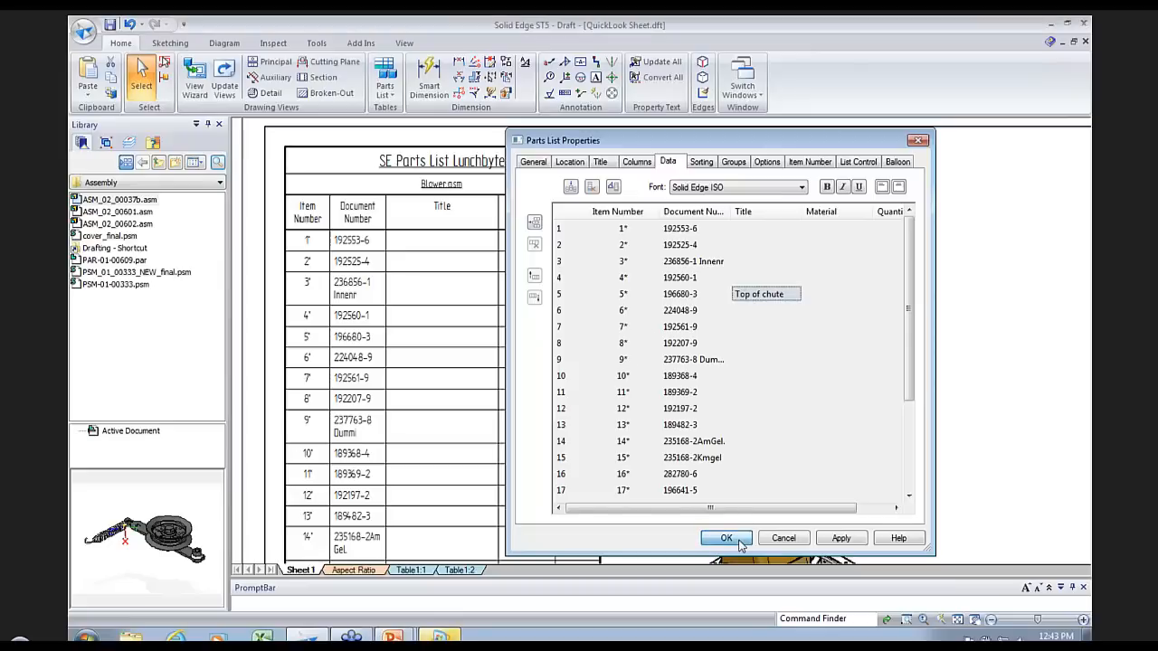
scroll(459, 343, "up", 2)
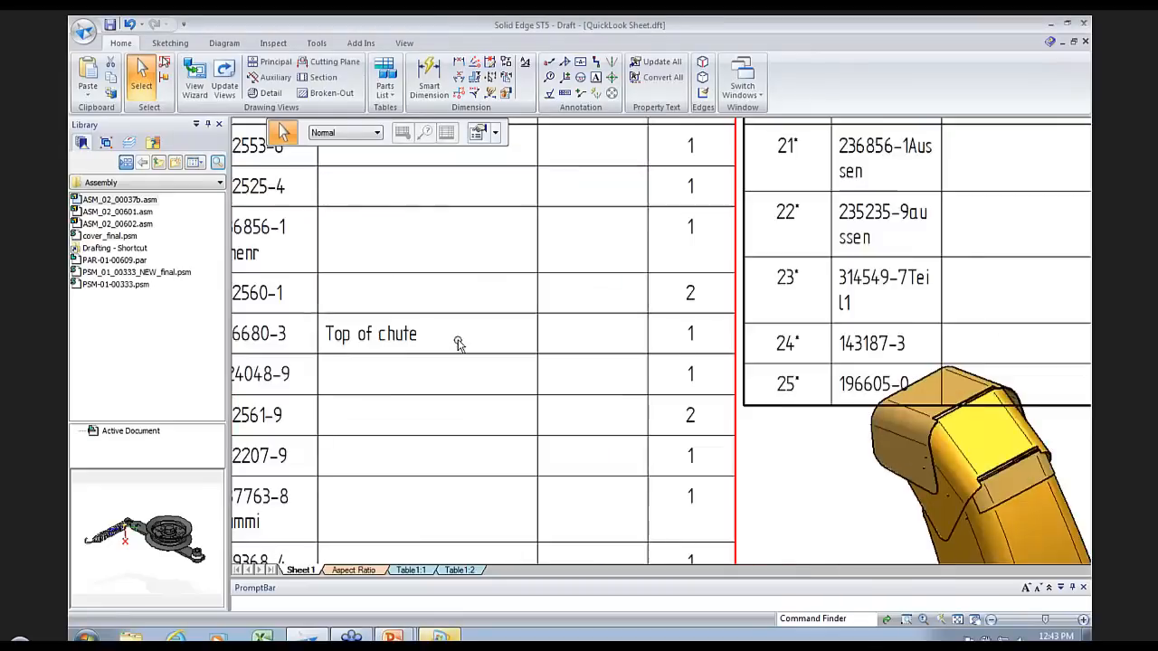
Step: Open the properties of the second part of the Blower.asm parts list at its cell data
scroll(458, 344, "down", 5)
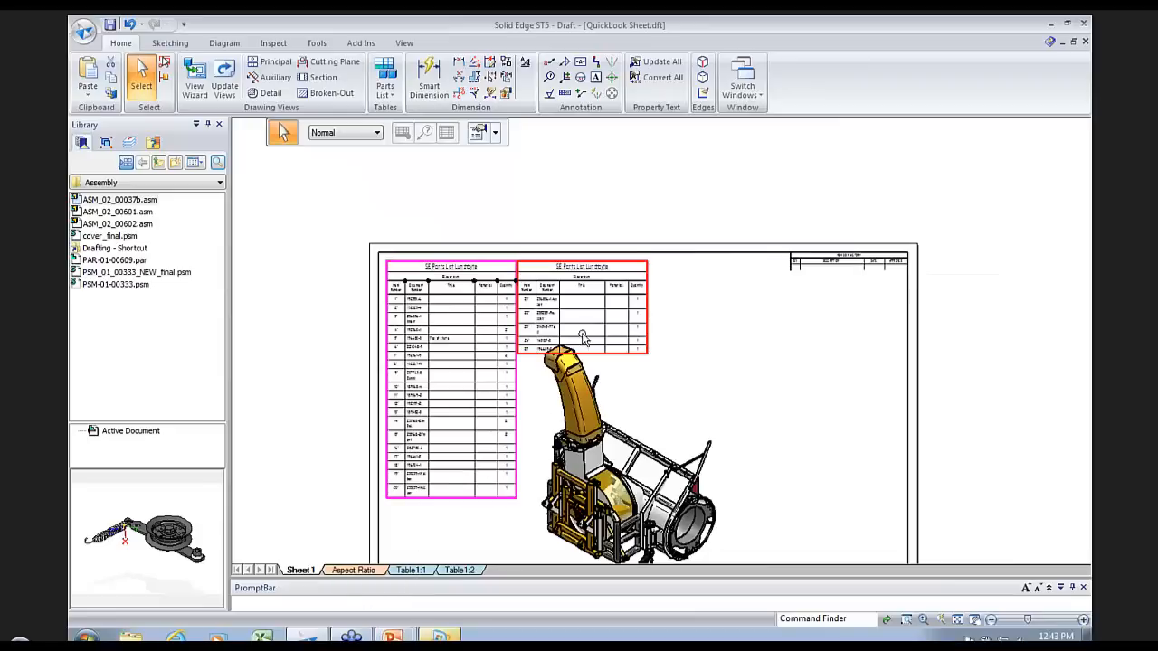
scroll(750, 315, "up", 4)
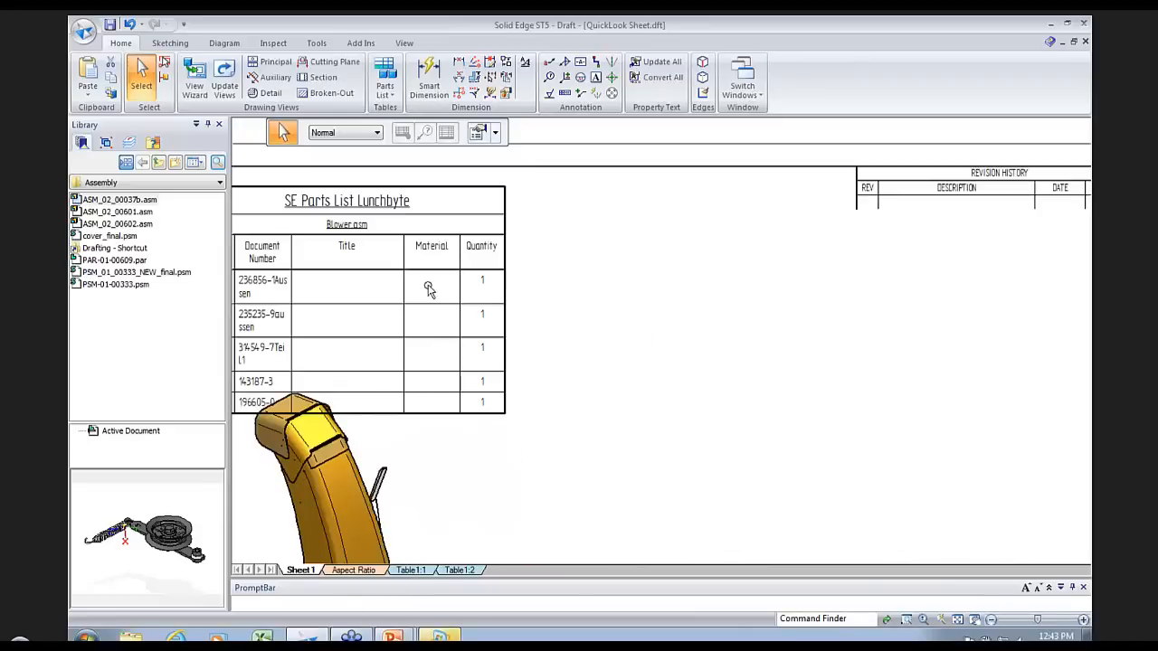
right_click(377, 192)
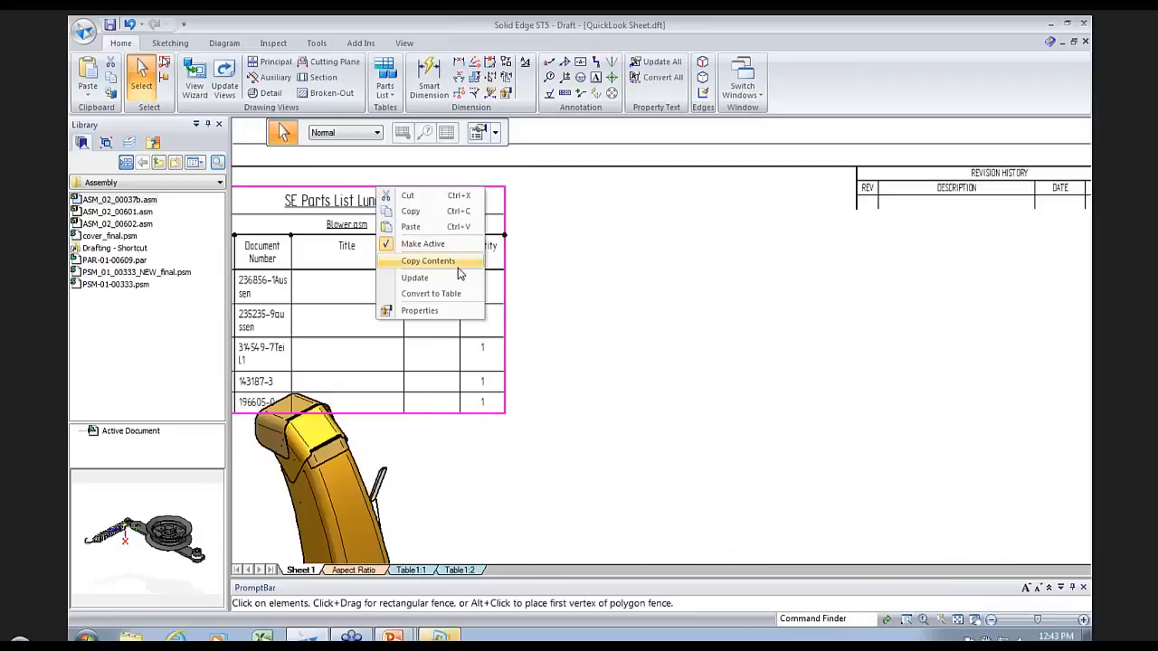
left_click(425, 311)
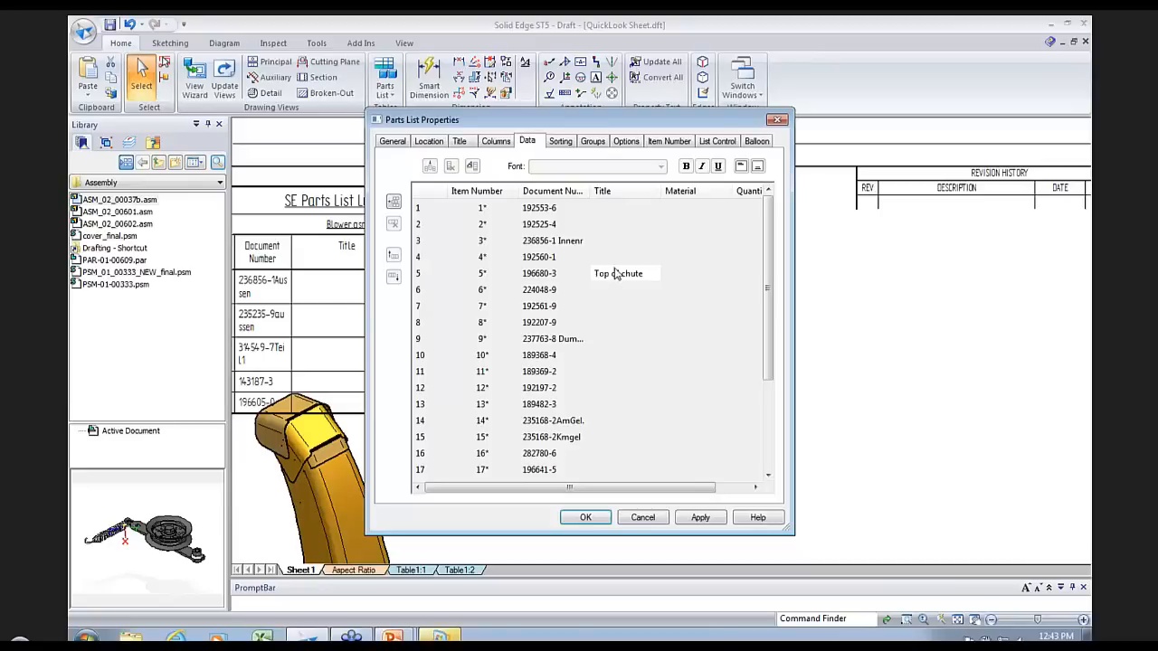
Step: Move the cell selection through the rows and columns of the parts list data to examine cell-by-cell navigation
left_click(624, 322)
scroll(610, 362, "down", 3)
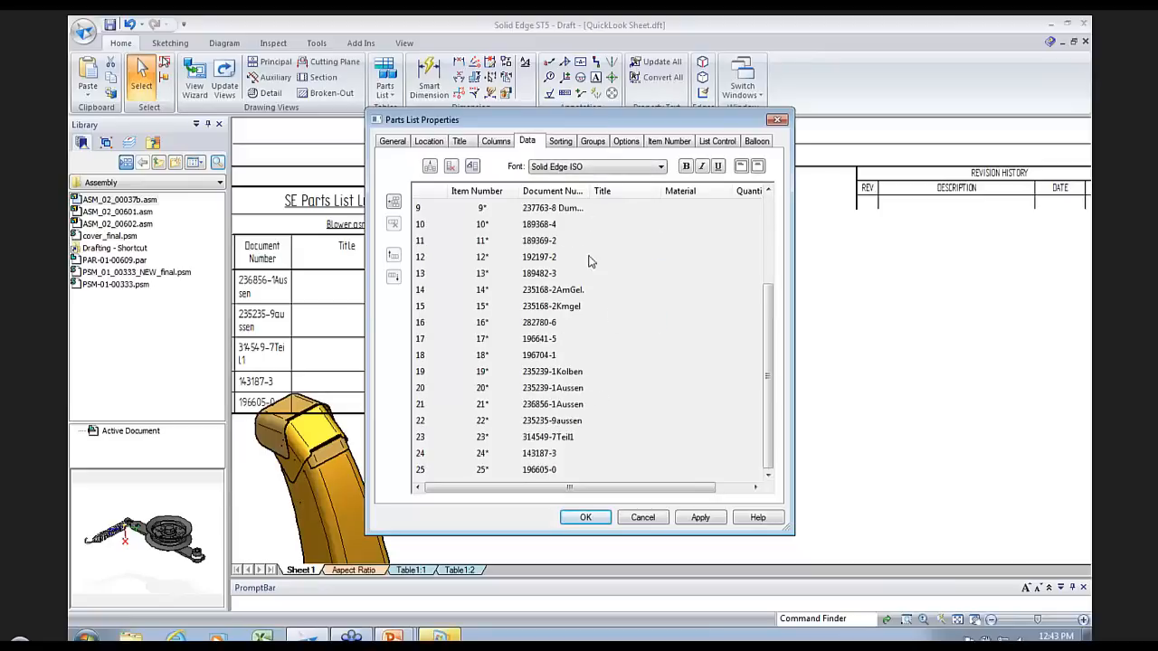
left_click(525, 245)
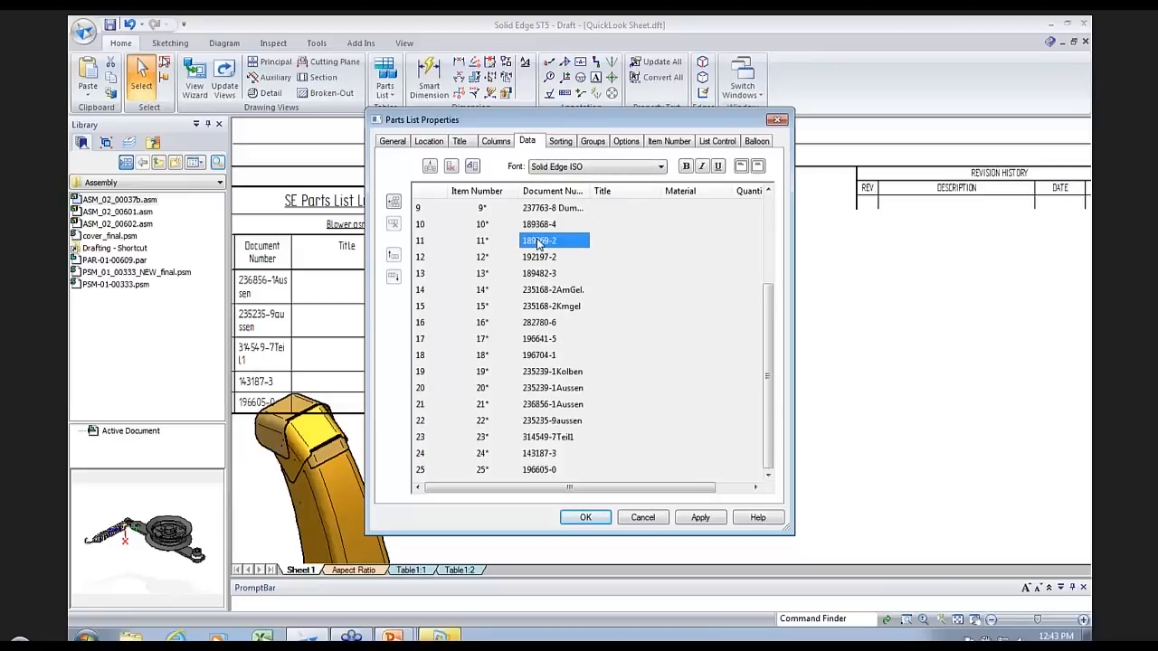
key("Down")
key("Down")
key("Down")
key("Down")
key("Down")
key("Down")
key("Down")
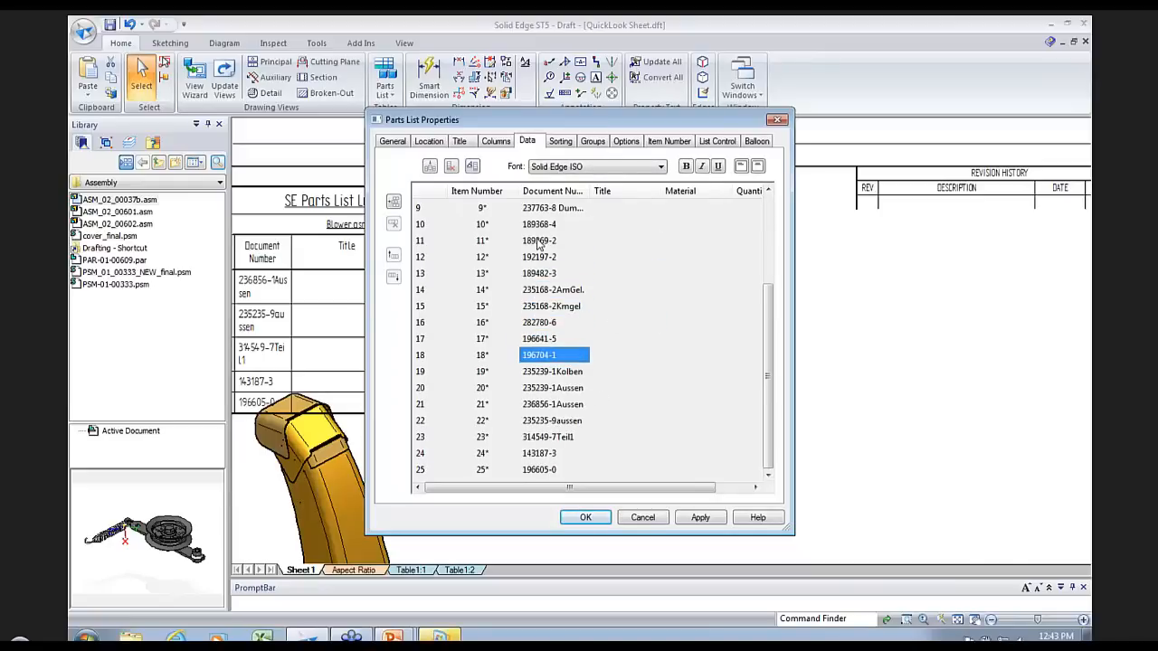
key("Down")
key("Down")
key("Down")
key("Down")
key("Down")
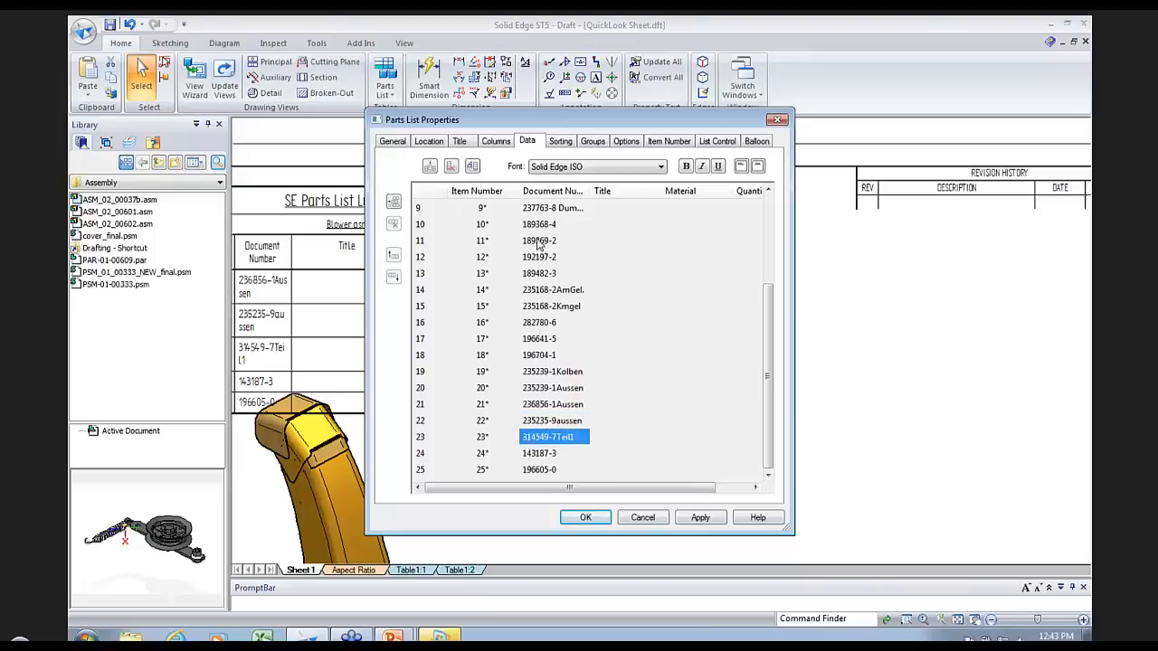
key("Up")
key("Up")
key("Up")
key("Up")
key("Up")
key("Up")
key("Up")
key("Up")
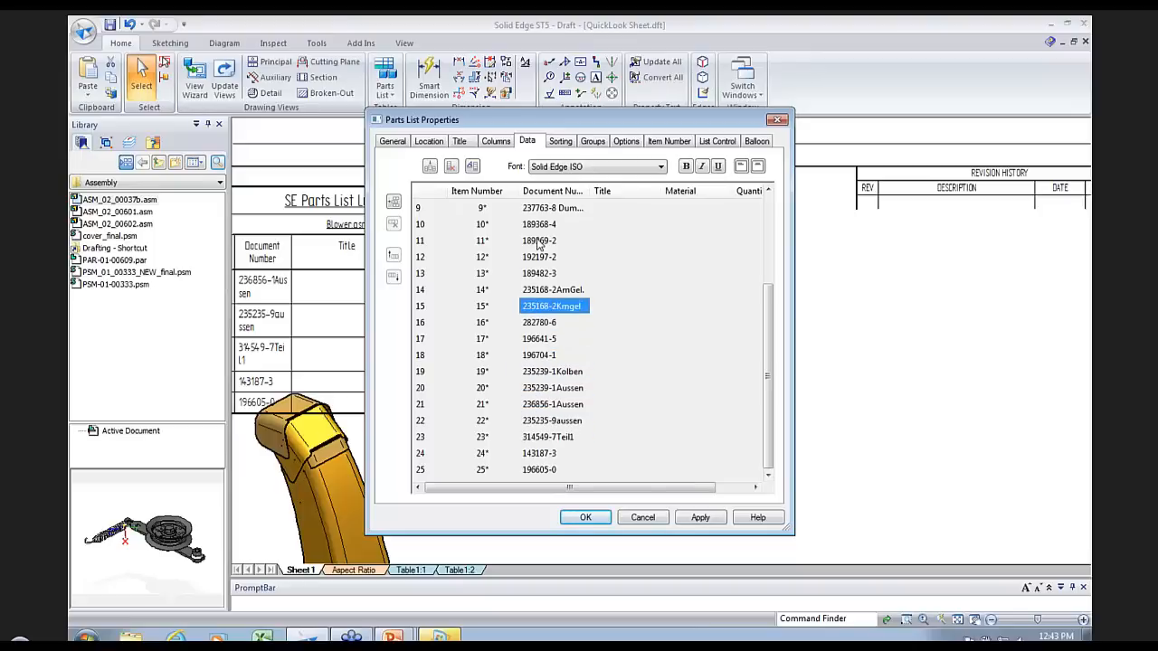
key("Right")
key("Right")
key("Home")
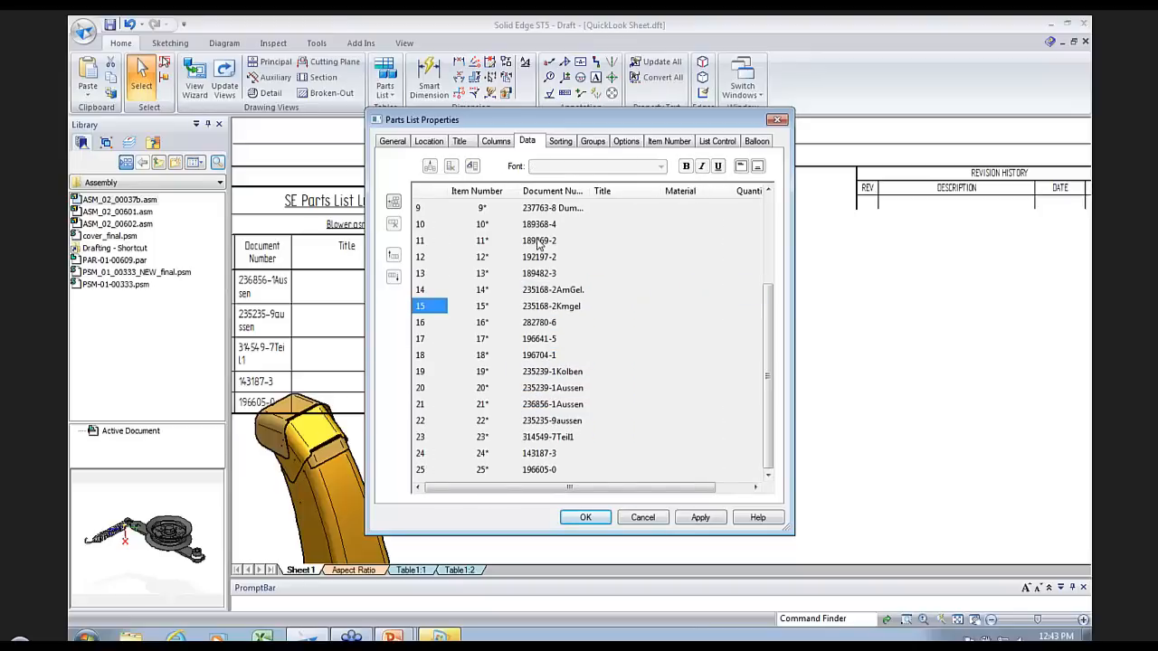
key("Left")
key("Left")
key("Left")
key("Left")
key("Left")
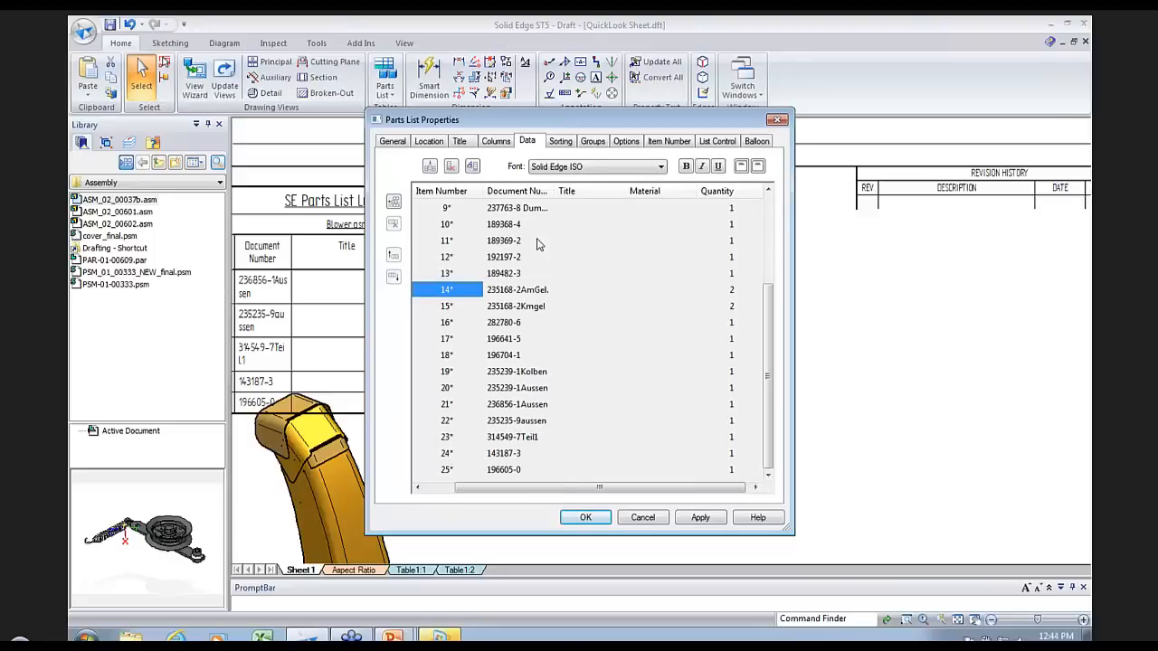
left_click(600, 166)
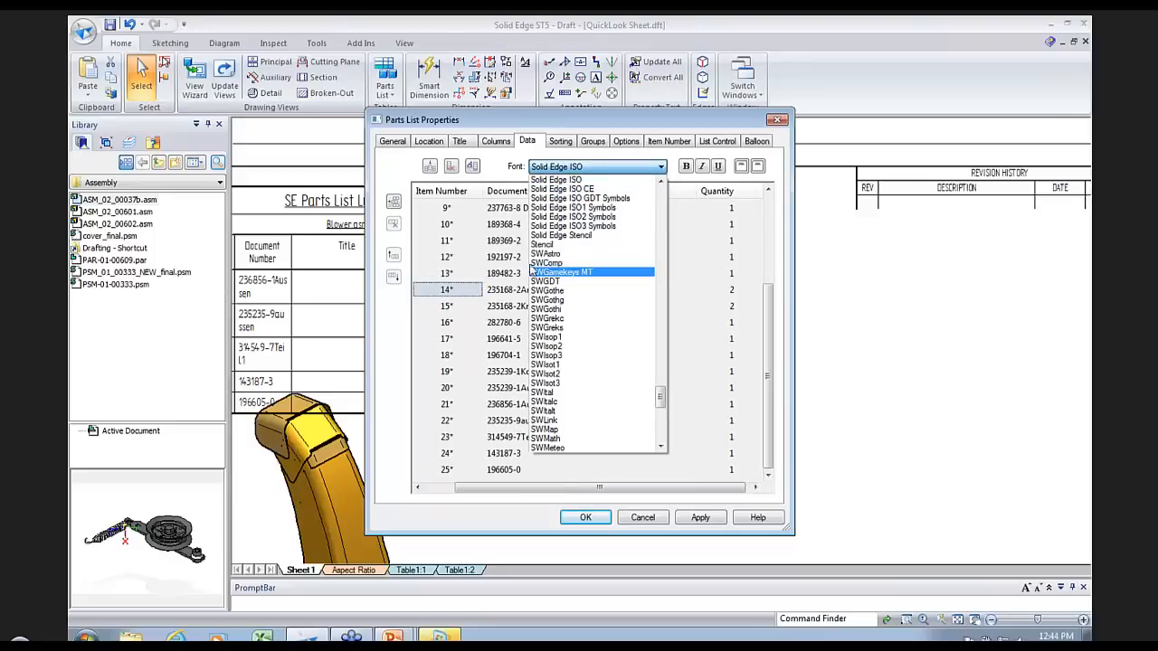
left_click(507, 310)
left_click(516, 290)
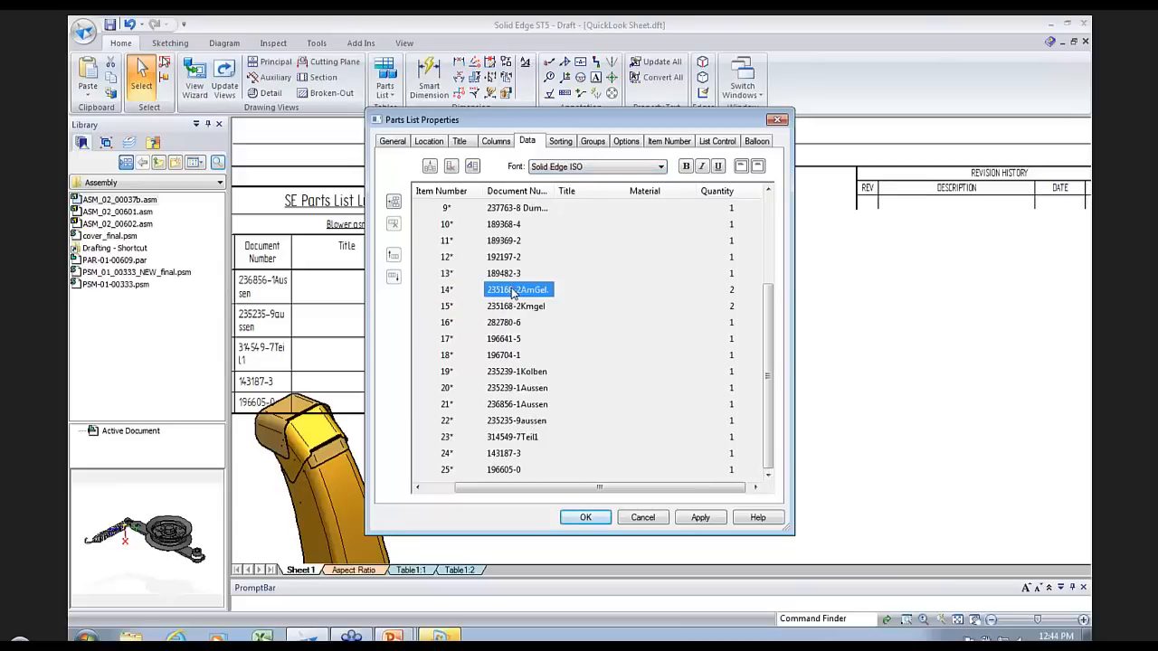
right_click(517, 289)
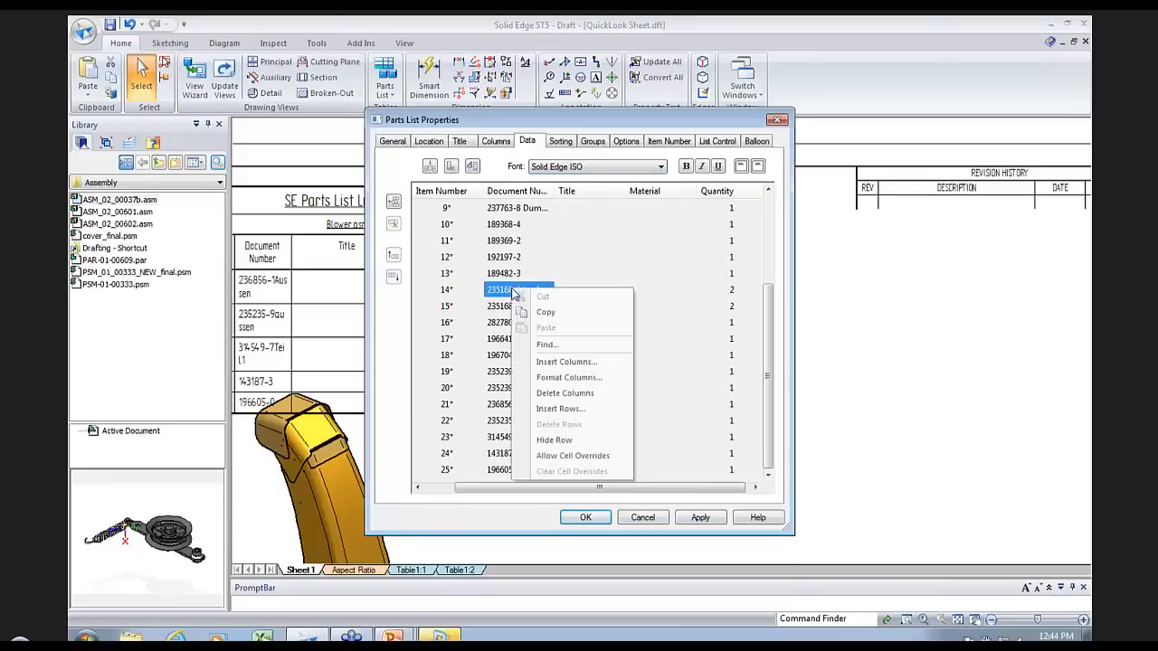
left_click(450, 406)
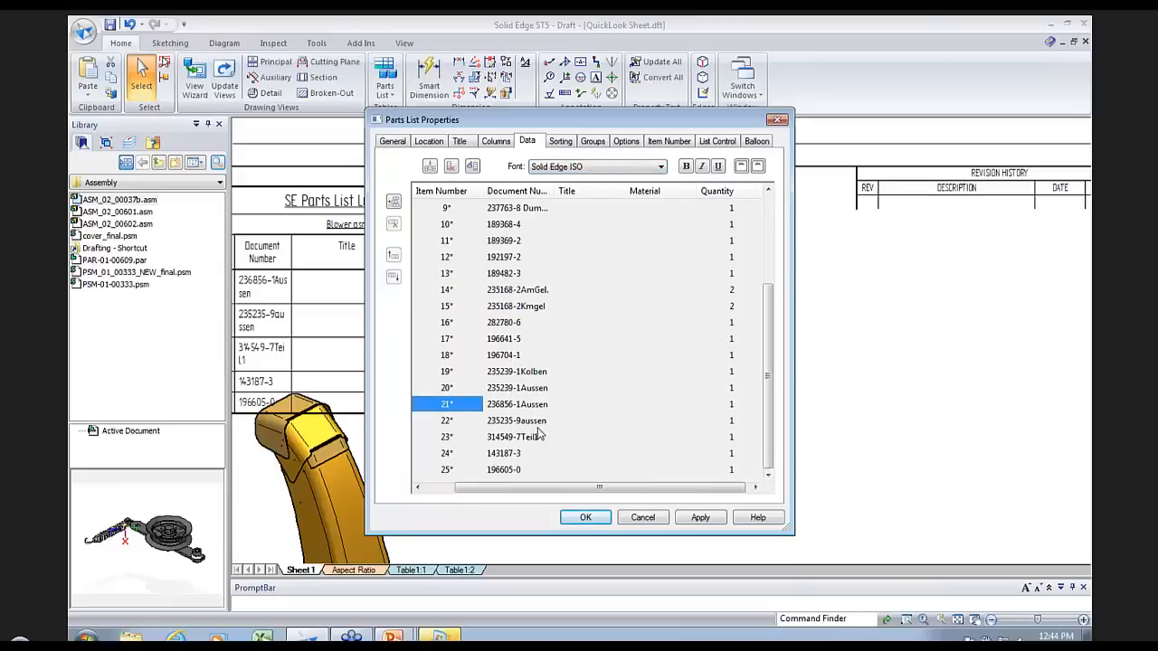
Step: Allow cell overrides for the Document Number cell of item 23 in the parts list data
left_click(526, 439)
right_click(527, 439)
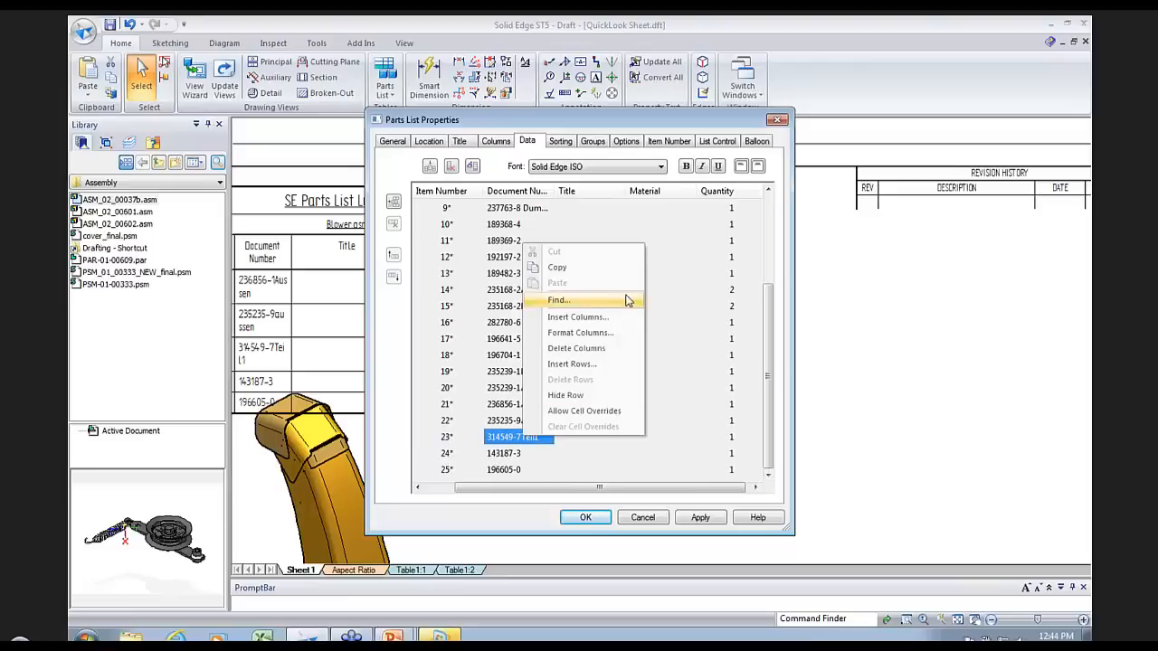
left_click(614, 411)
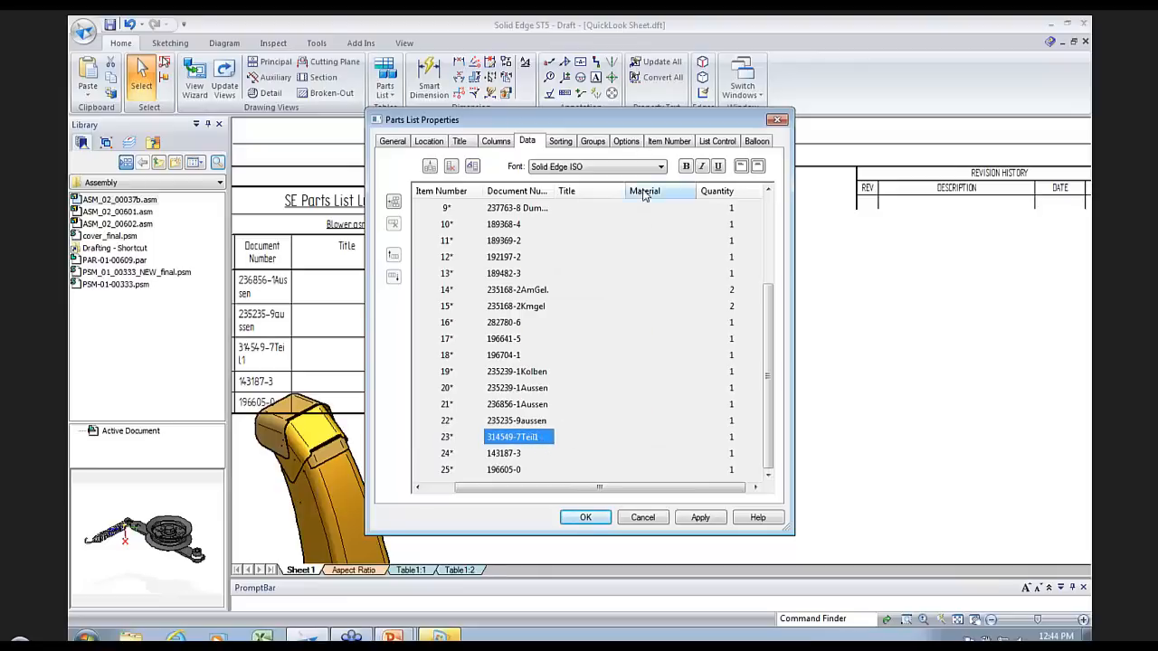
Step: Set the font of item 23's Document Number cell to Courier New and accept the parts list properties
left_click(660, 166)
scroll(614, 360, "down", 1)
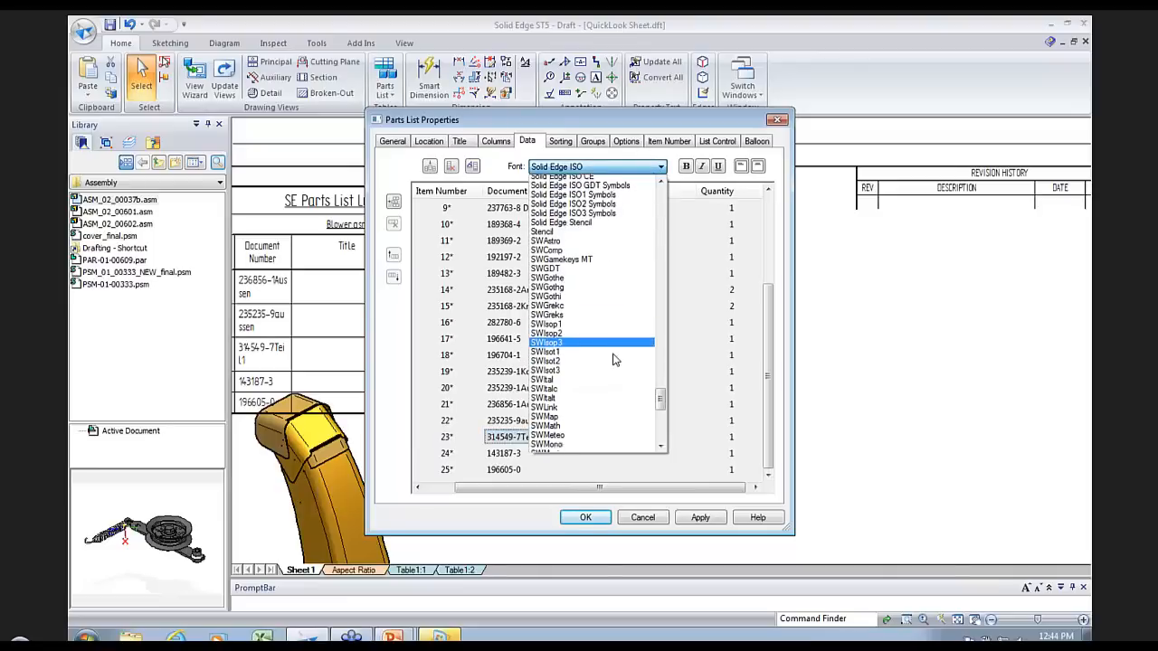
scroll(613, 360, "up", 20)
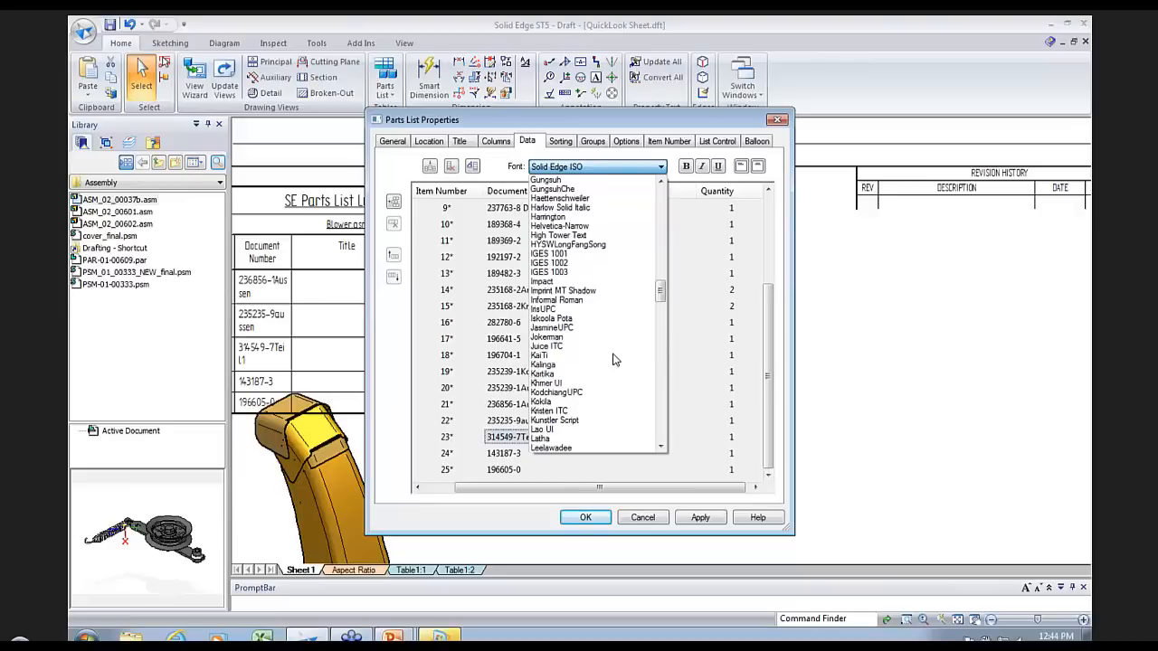
scroll(614, 360, "up", 15)
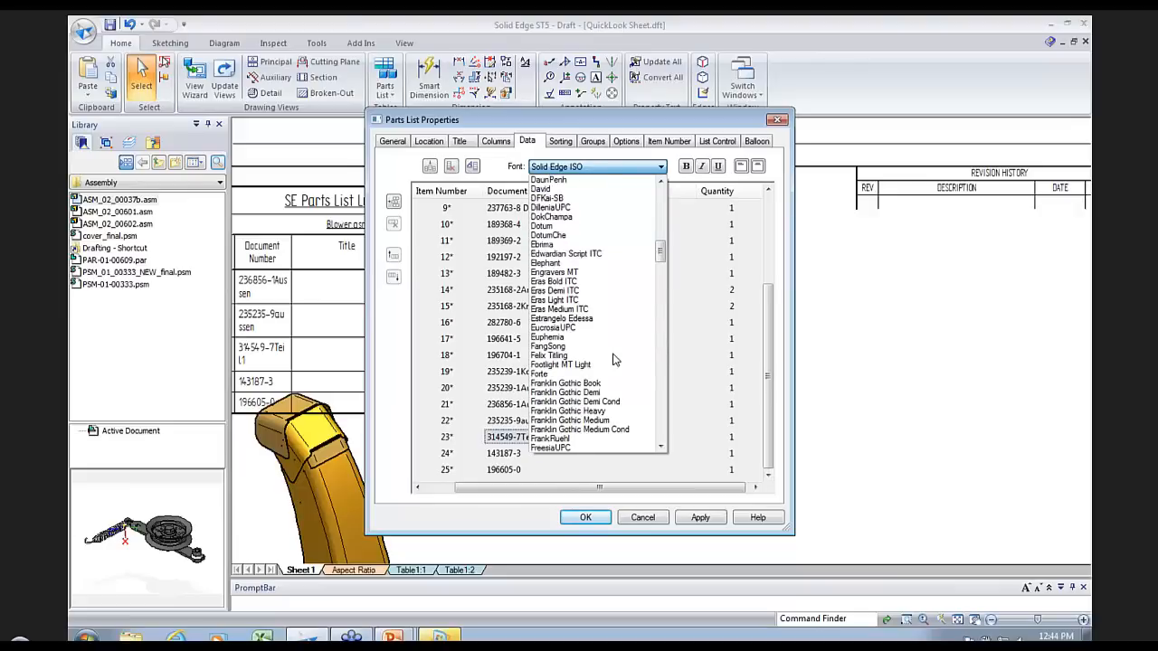
scroll(613, 360, "up", 5)
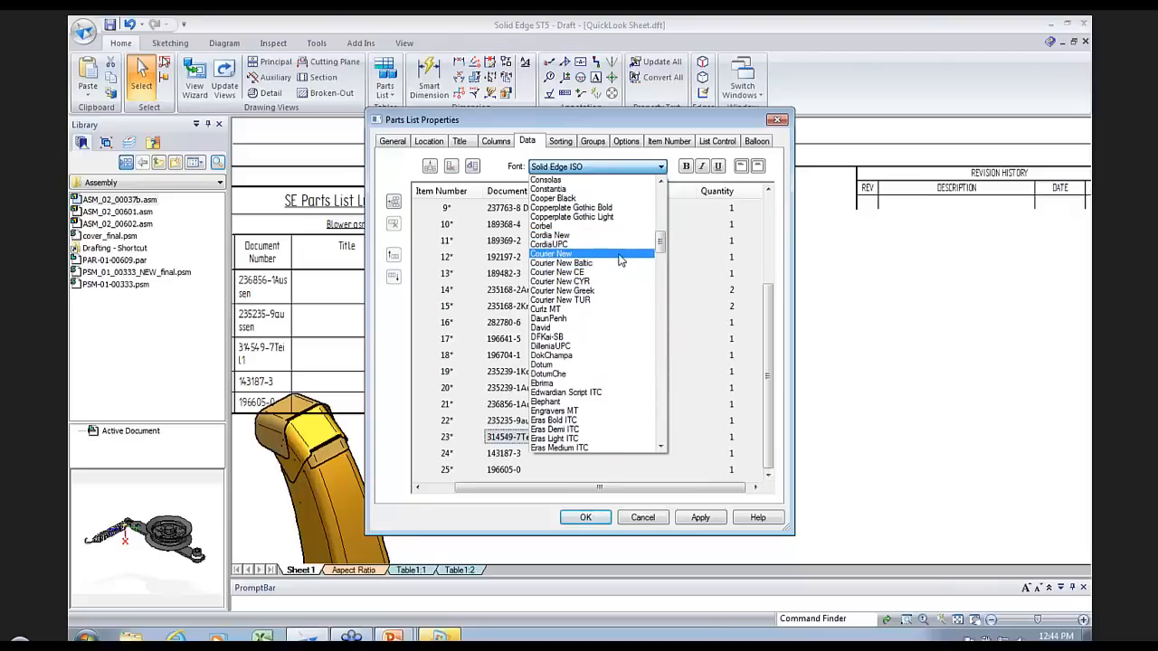
left_click(620, 256)
left_click(591, 518)
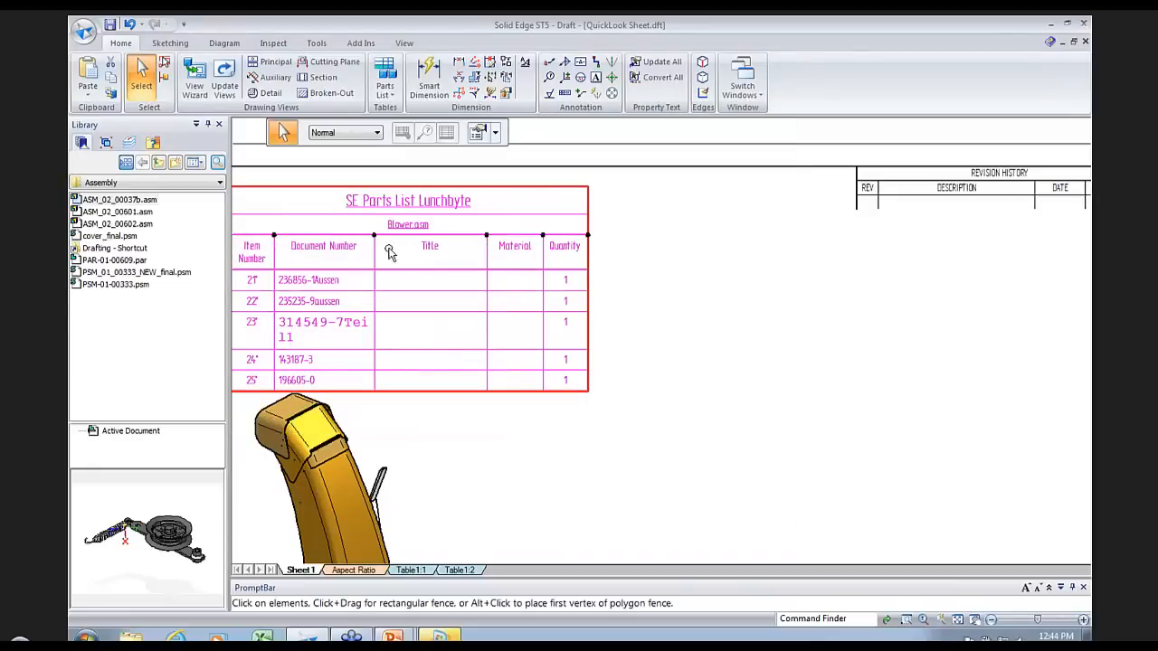
Step: Widen the Document Number column directly in the parts list so item 23 fits on one line, and narrow the Title column slightly
double_click(372, 238)
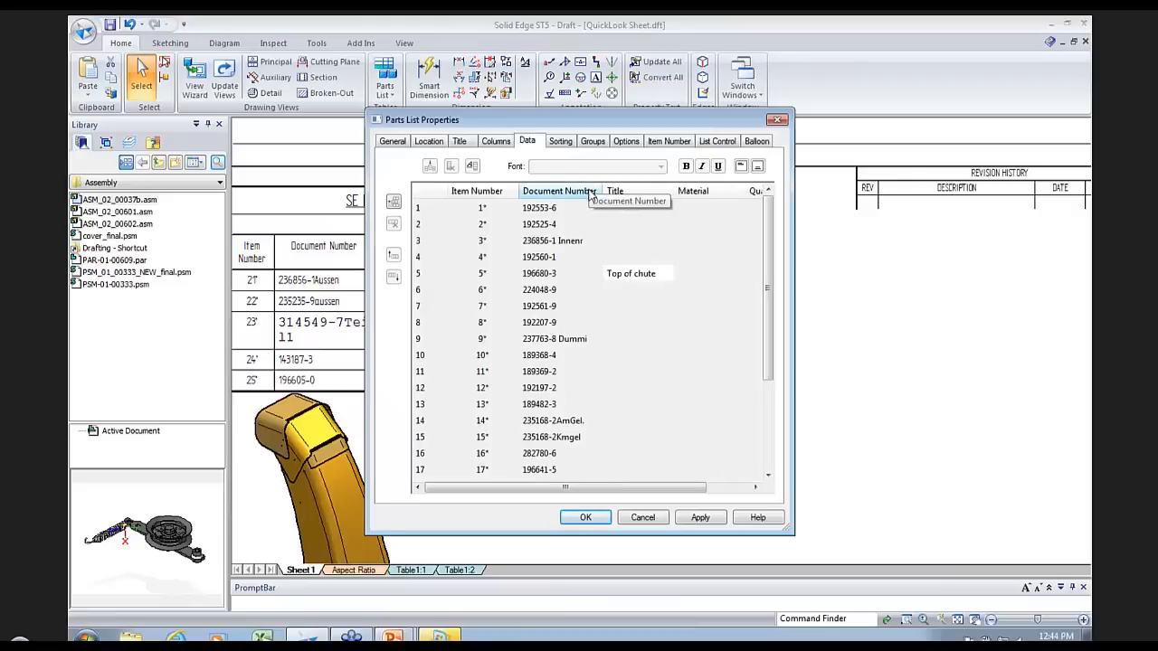
left_click(580, 517)
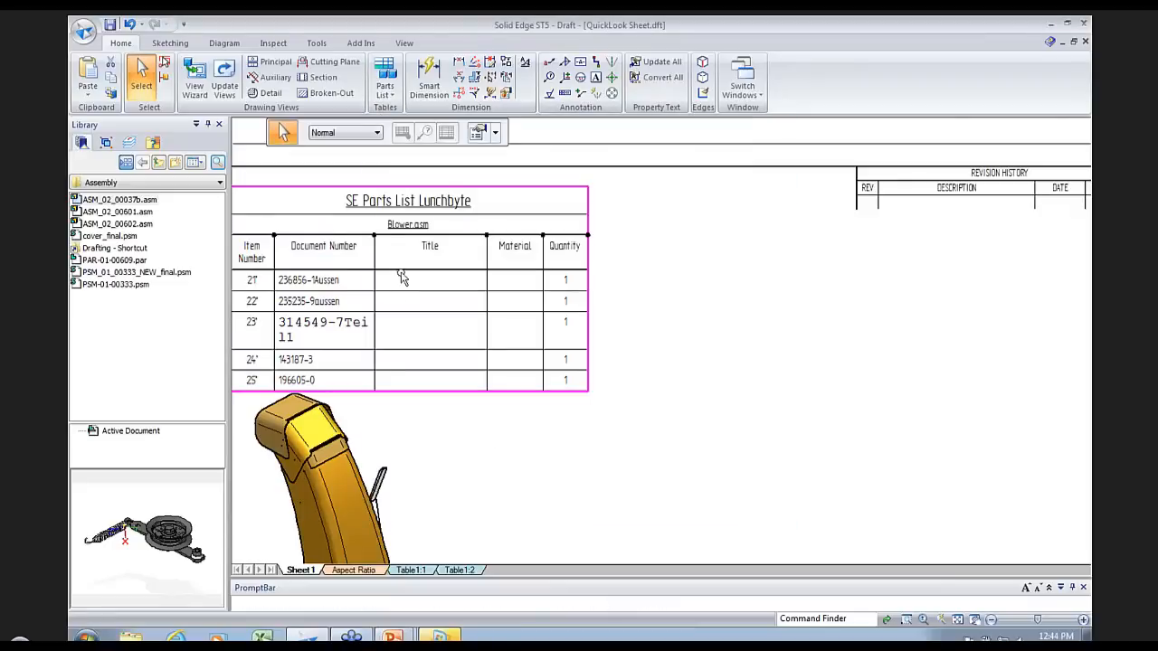
mouse_move(378, 235)
left_mouse_down()
mouse_move(402, 231)
mouse_move(362, 235)
left_mouse_up()
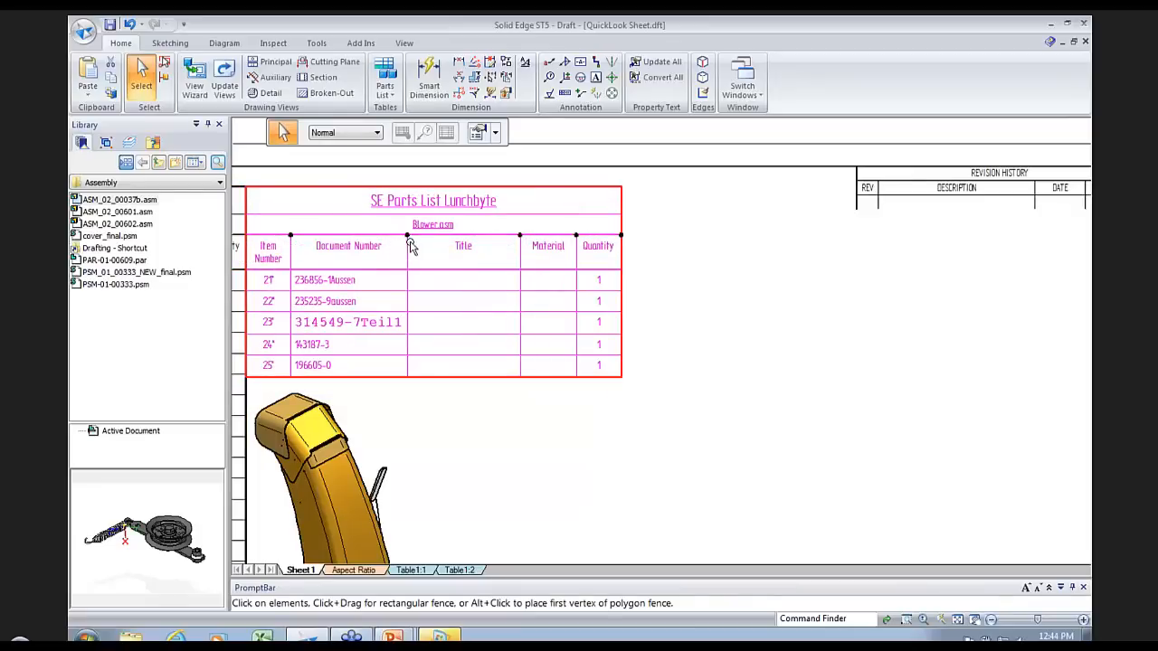
left_click_drag(520, 233, 505, 246)
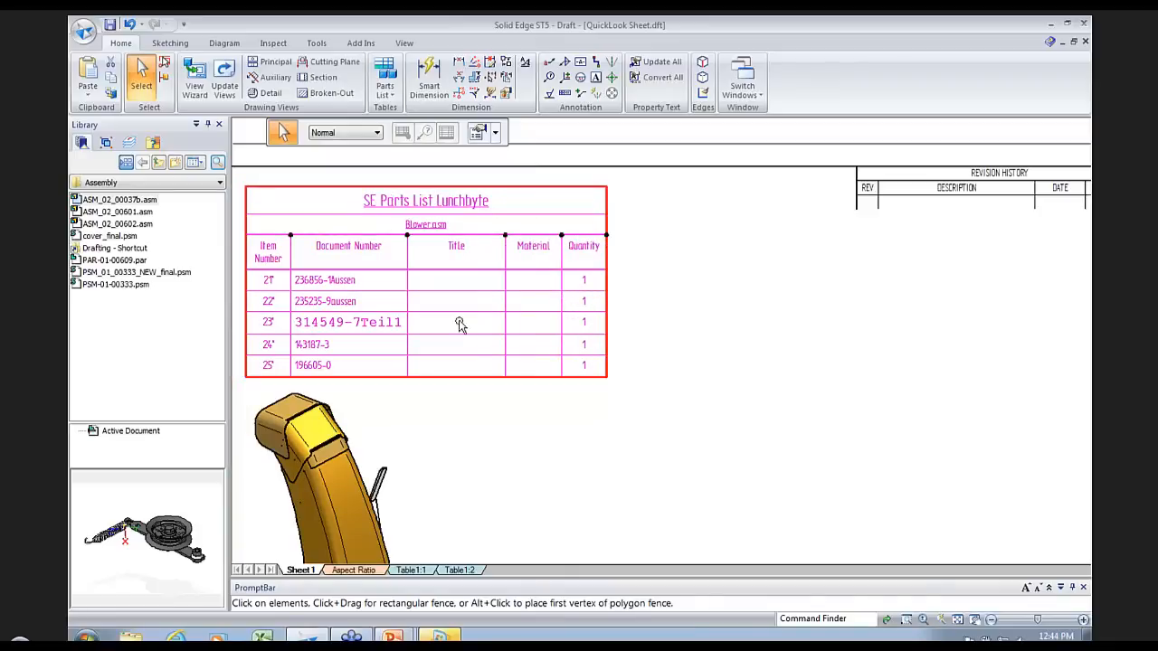
right_click(389, 335)
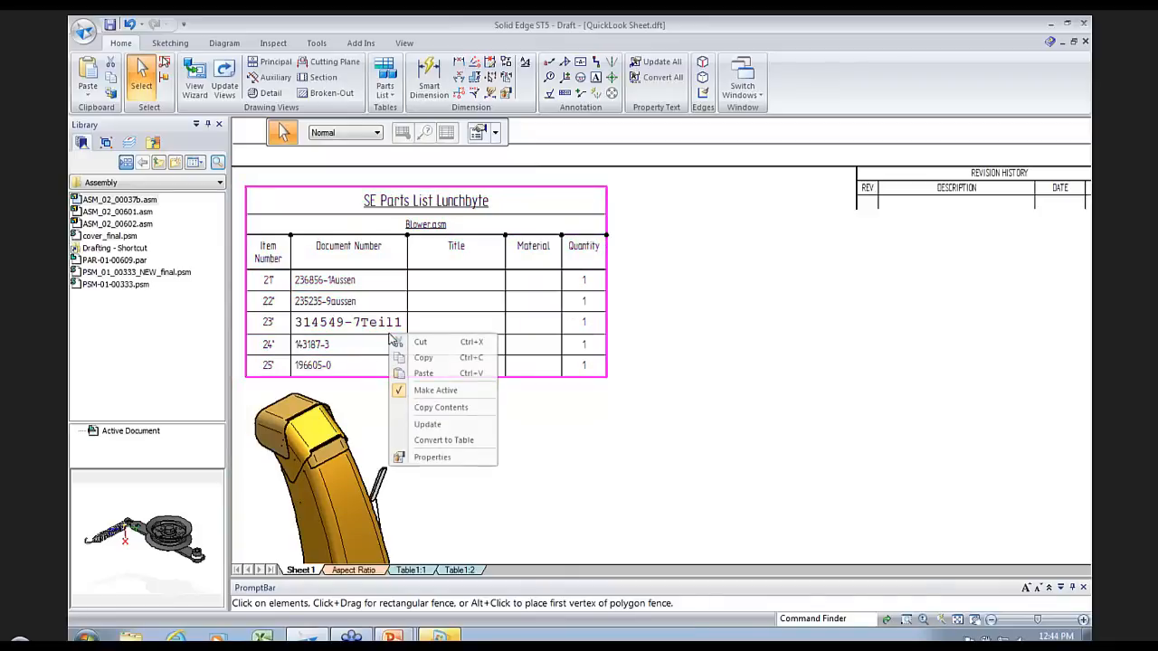
left_click(461, 458)
left_click(644, 517)
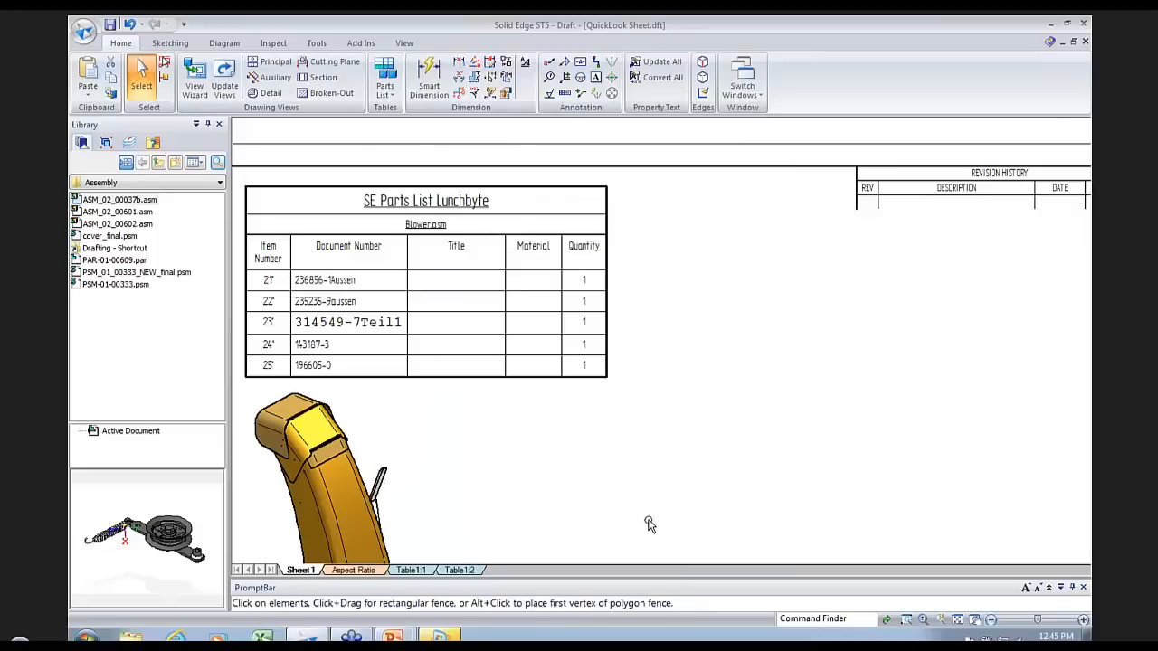
Step: Copy the parts list's contents, switch to Excel and paste them at cell B3 of Sheet1 in Book1
right_click(352, 323)
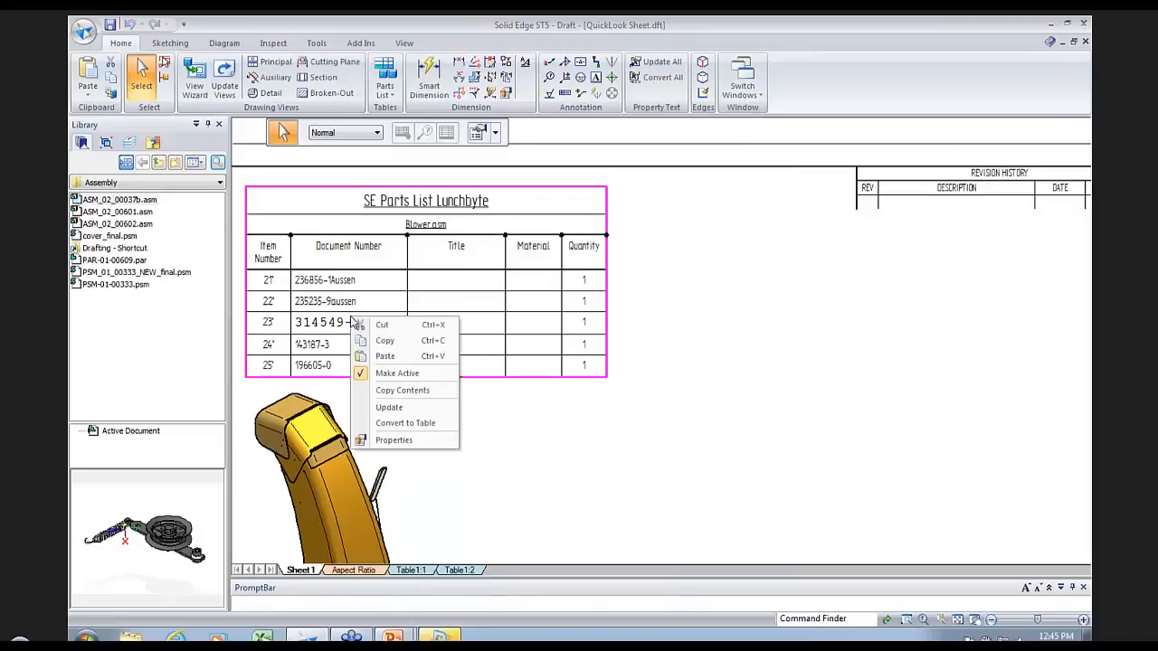
left_click(429, 391)
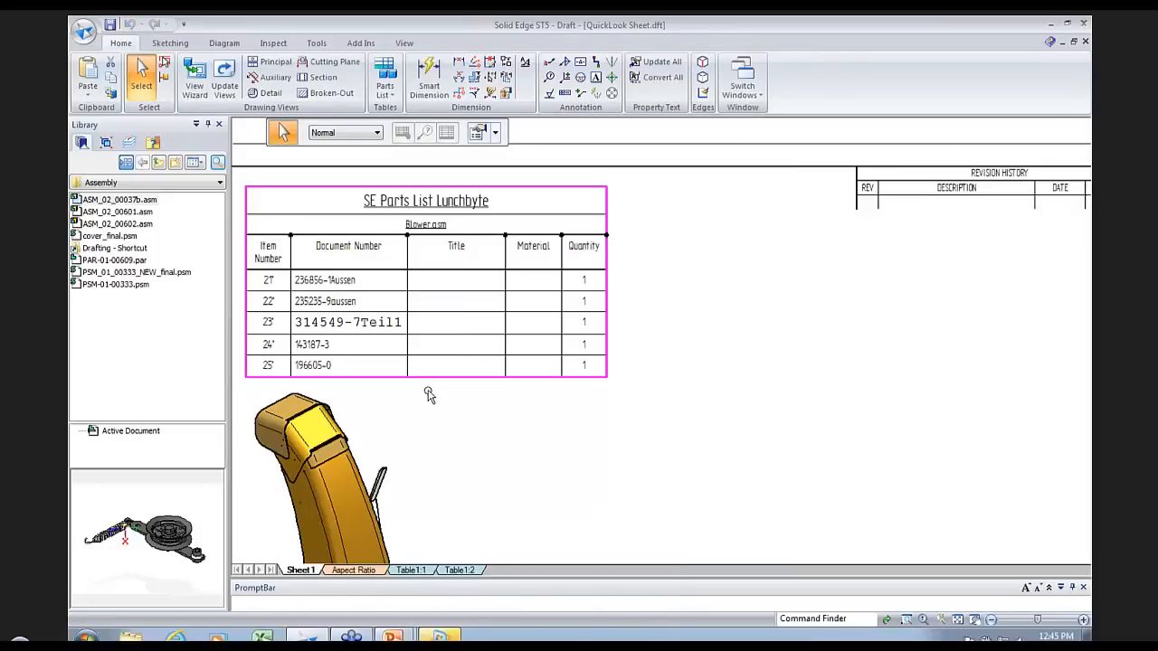
left_click(262, 637)
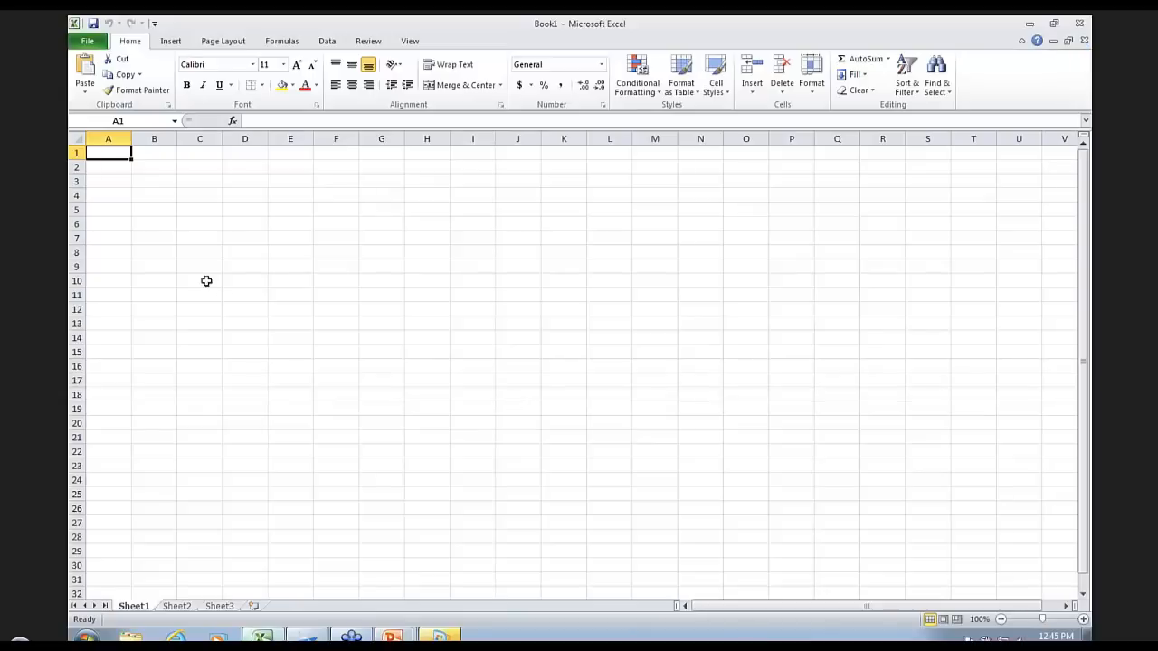
left_click(140, 179)
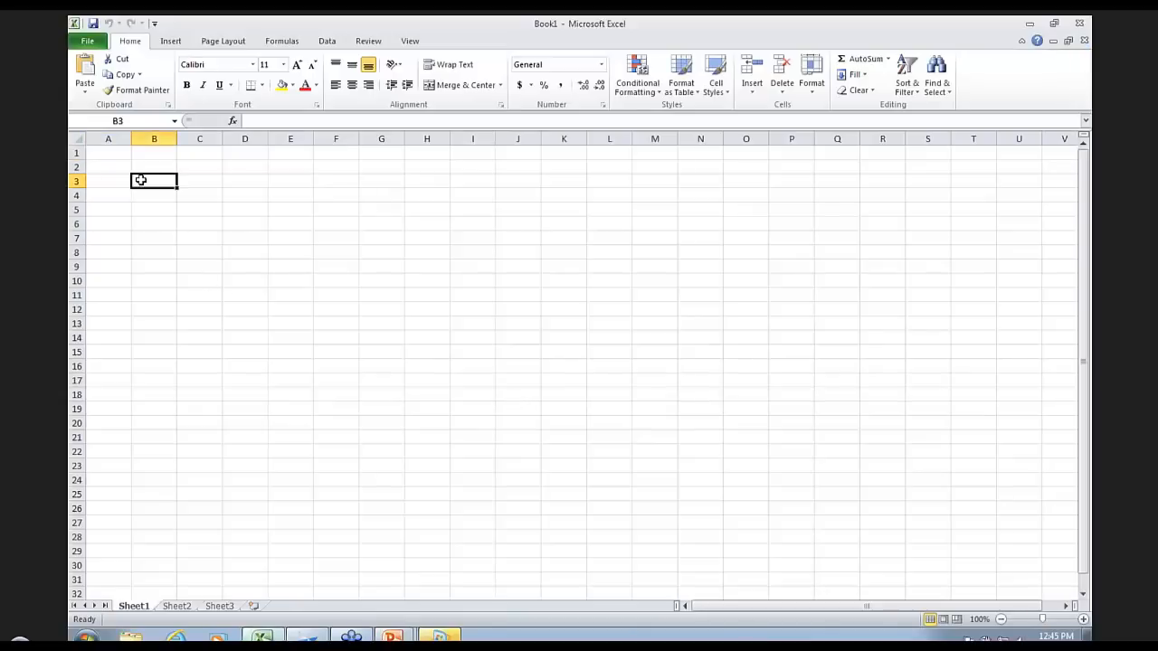
right_click(142, 180)
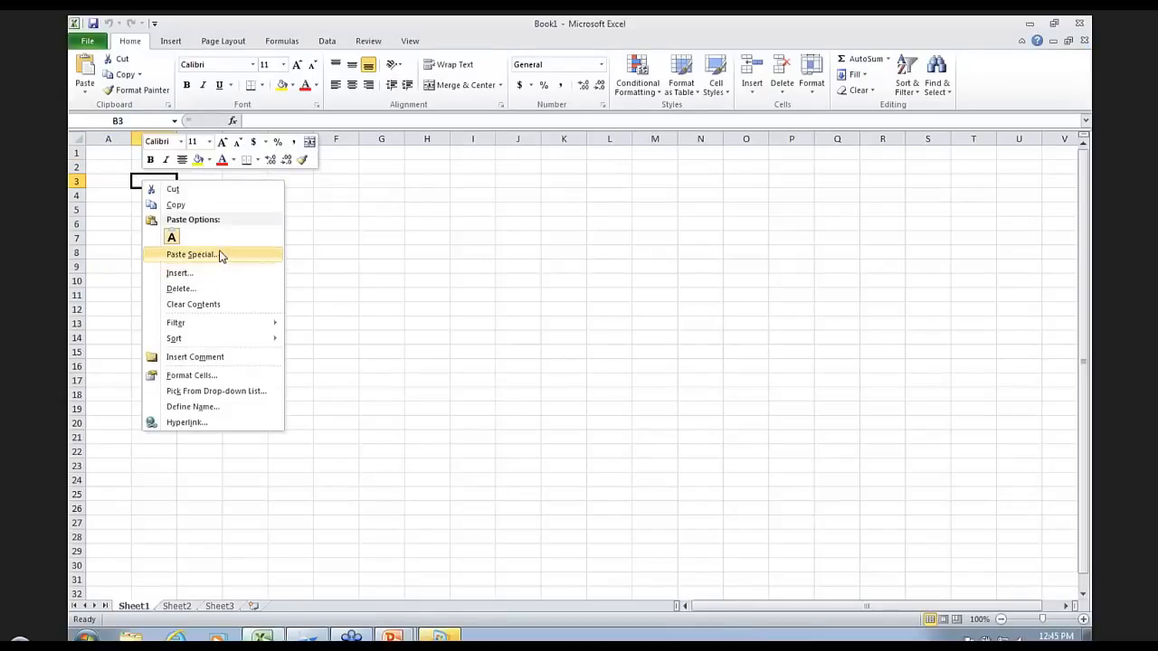
left_click(172, 237)
scroll(423, 320, "down", 3)
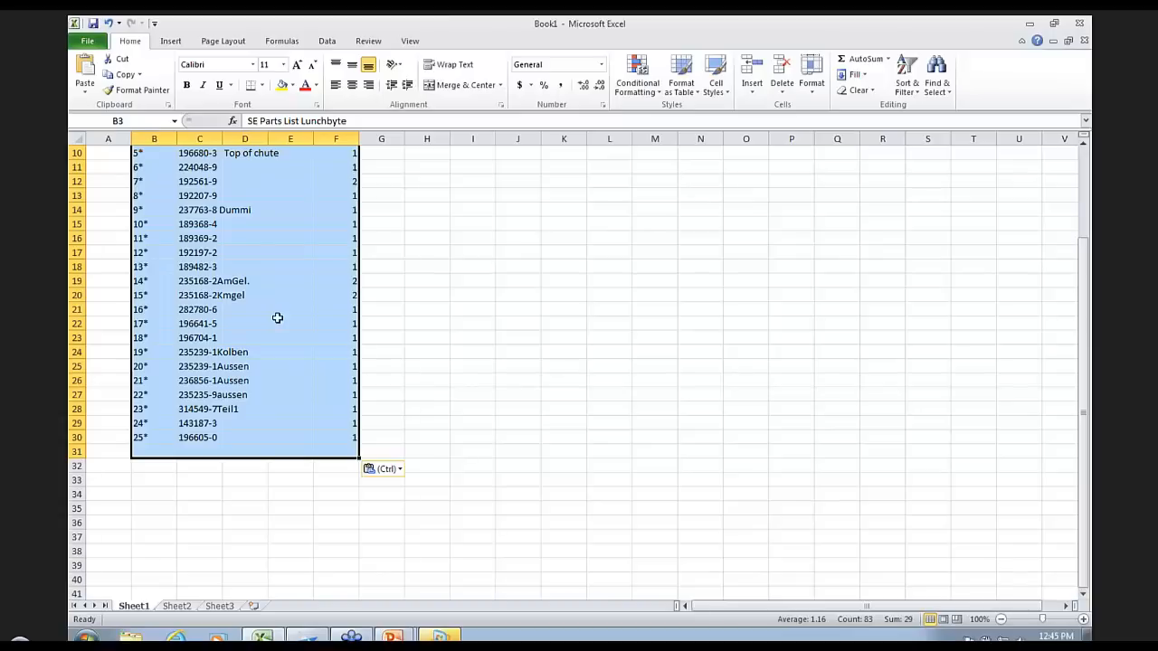
left_click(437, 335)
scroll(306, 416, "up", 3)
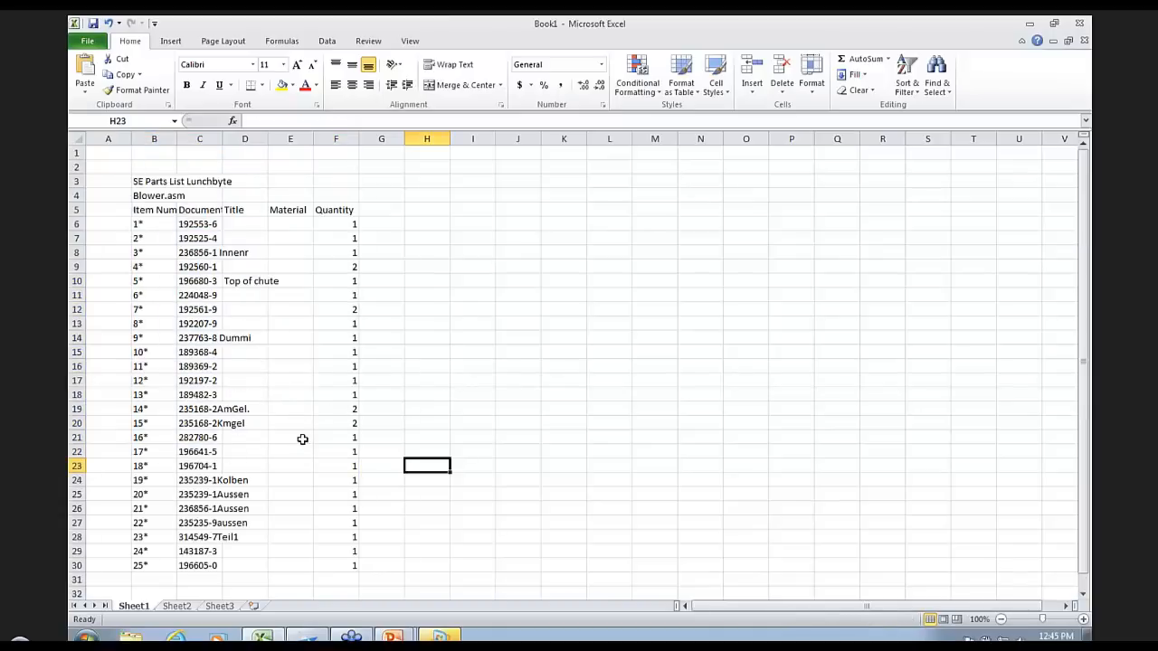
Step: Close Excel's Book1 without saving, return to the Solid Edge draft and open the properties of the Blower.asm parts list
mouse_move(280, 636)
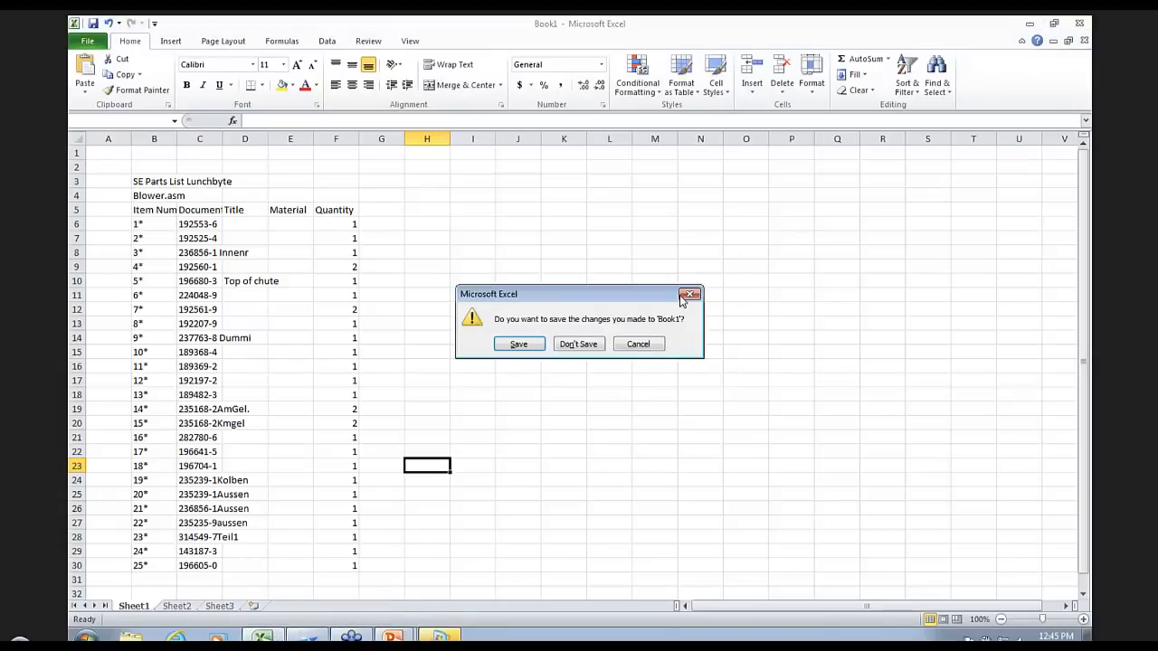
left_click(583, 344)
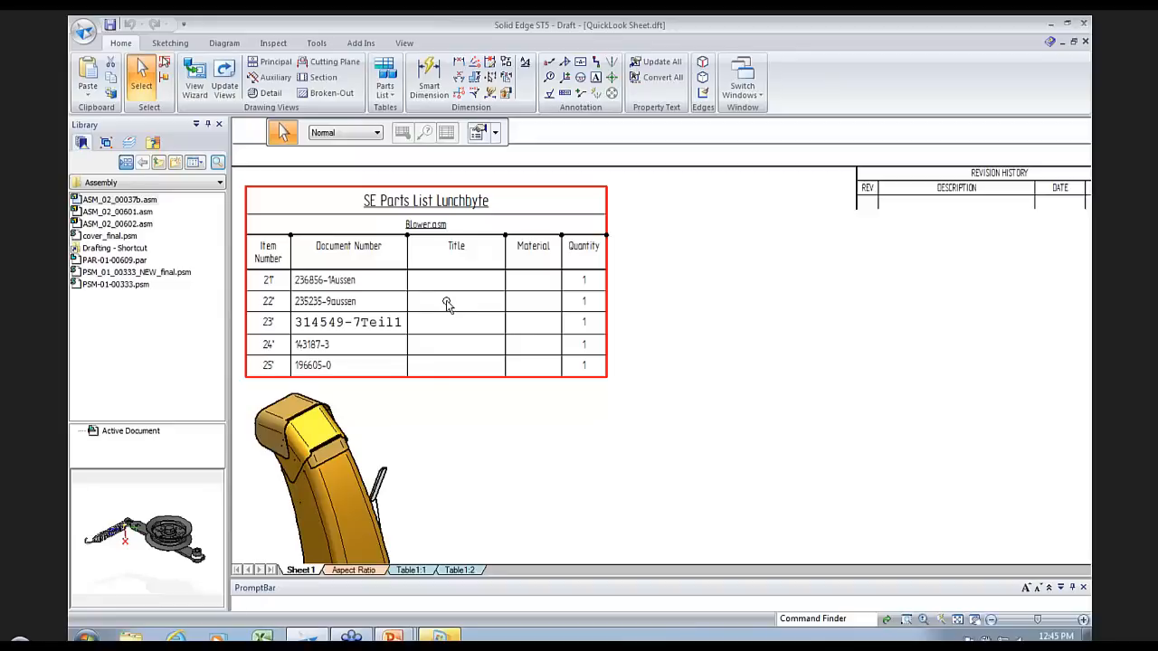
scroll(454, 417, "down", 2)
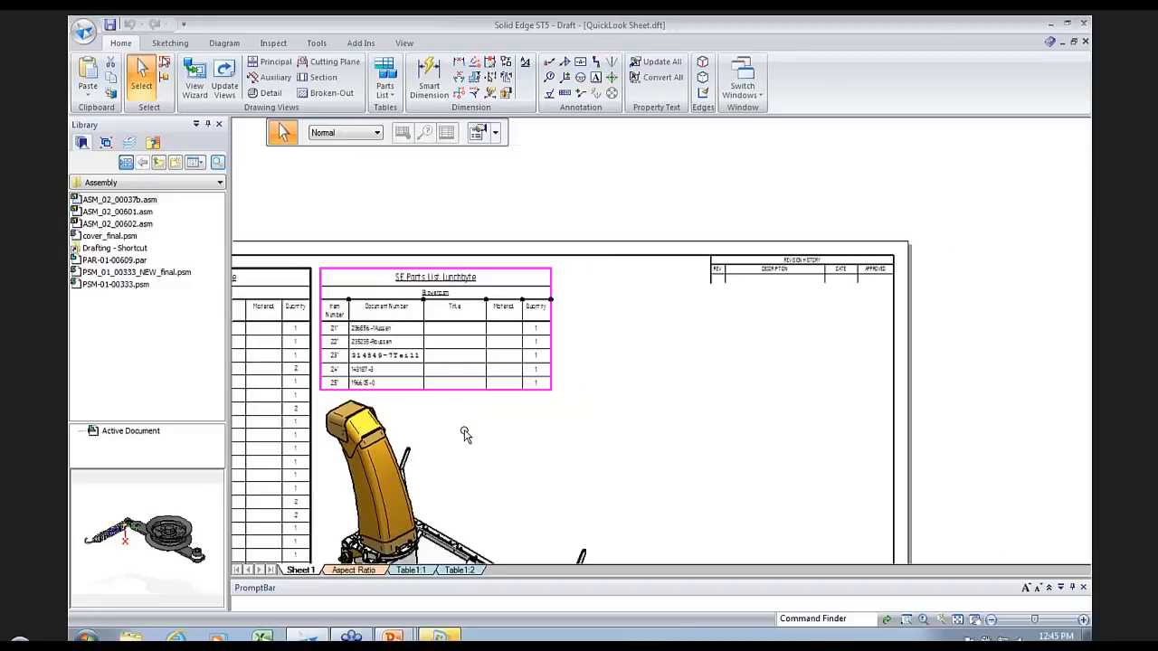
right_click(464, 360)
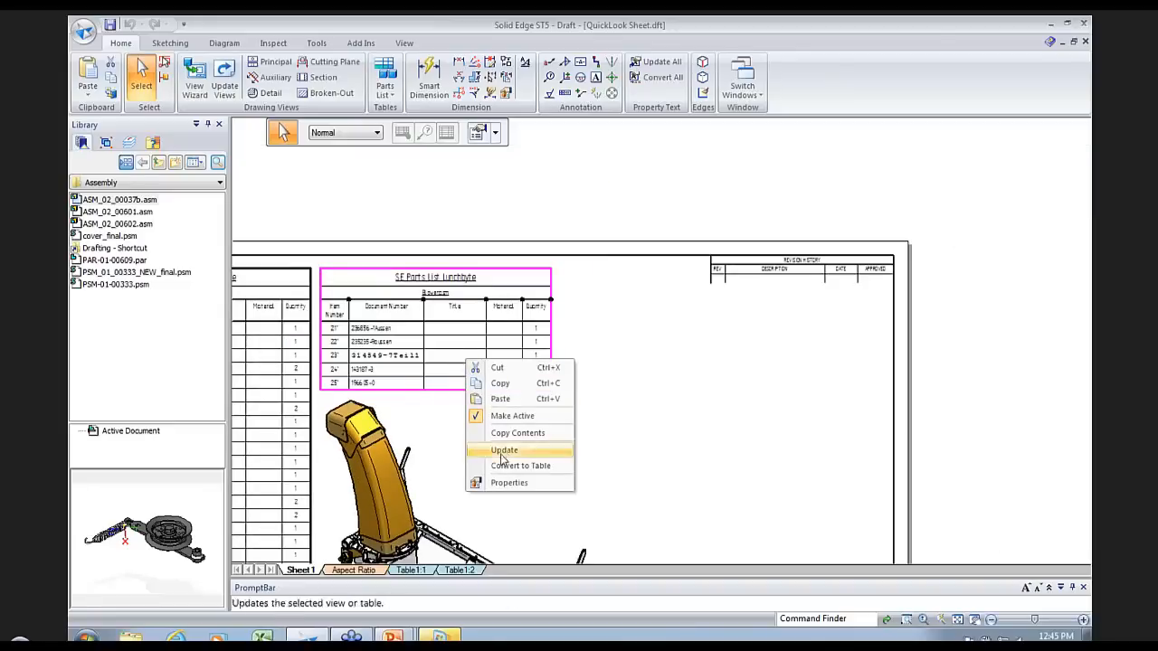
left_click(502, 486)
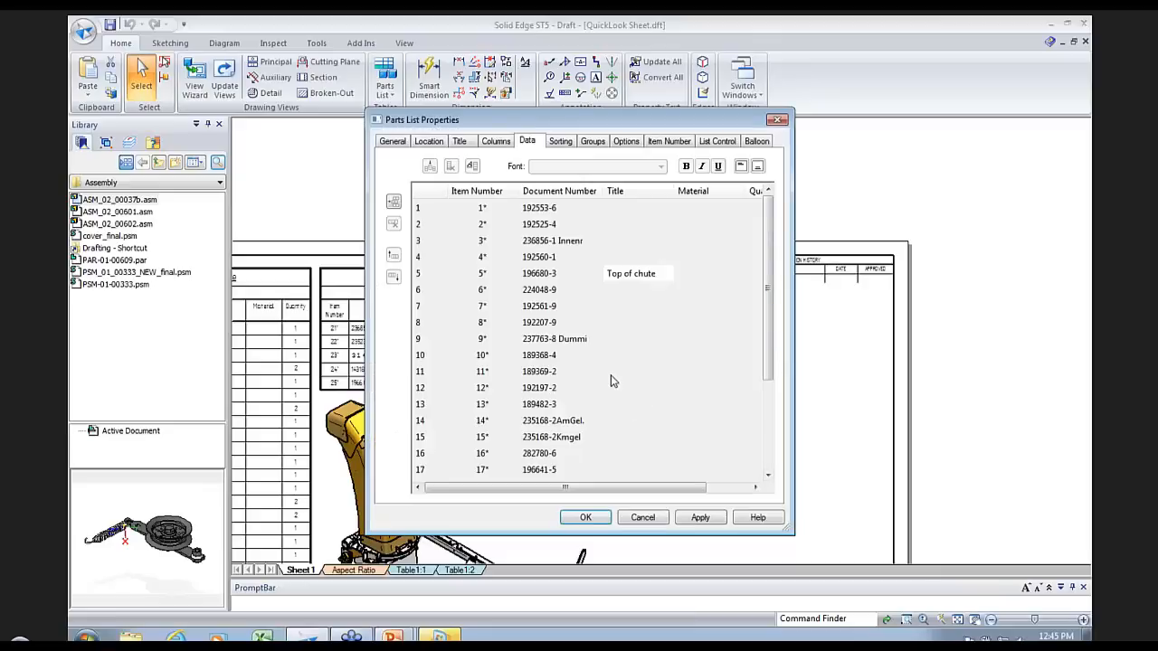
Step: Examine which properties are available as parts list columns, including stress, volume, quantity, mass and item number
left_click(495, 142)
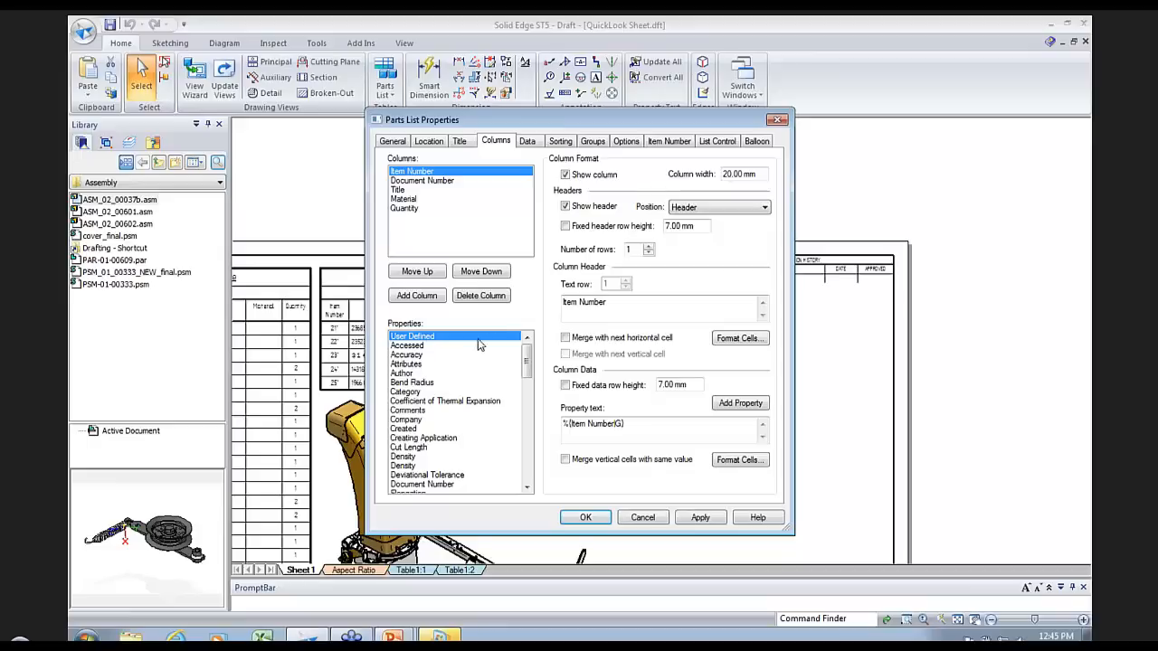
left_click_drag(529, 369, 528, 473)
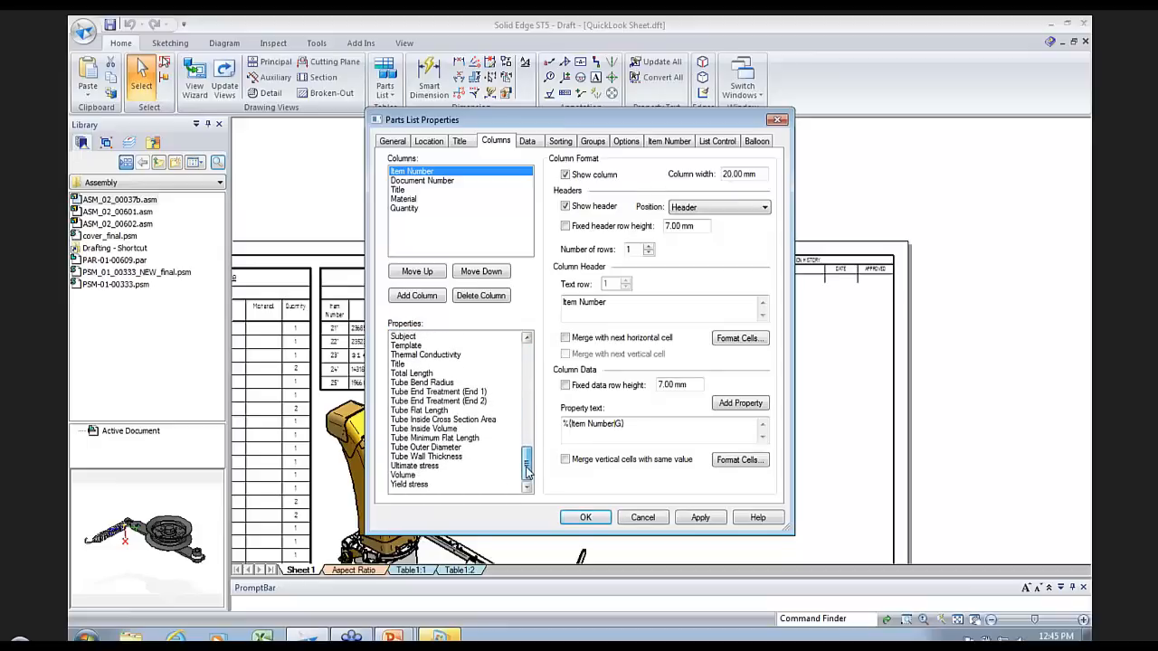
left_click(416, 486)
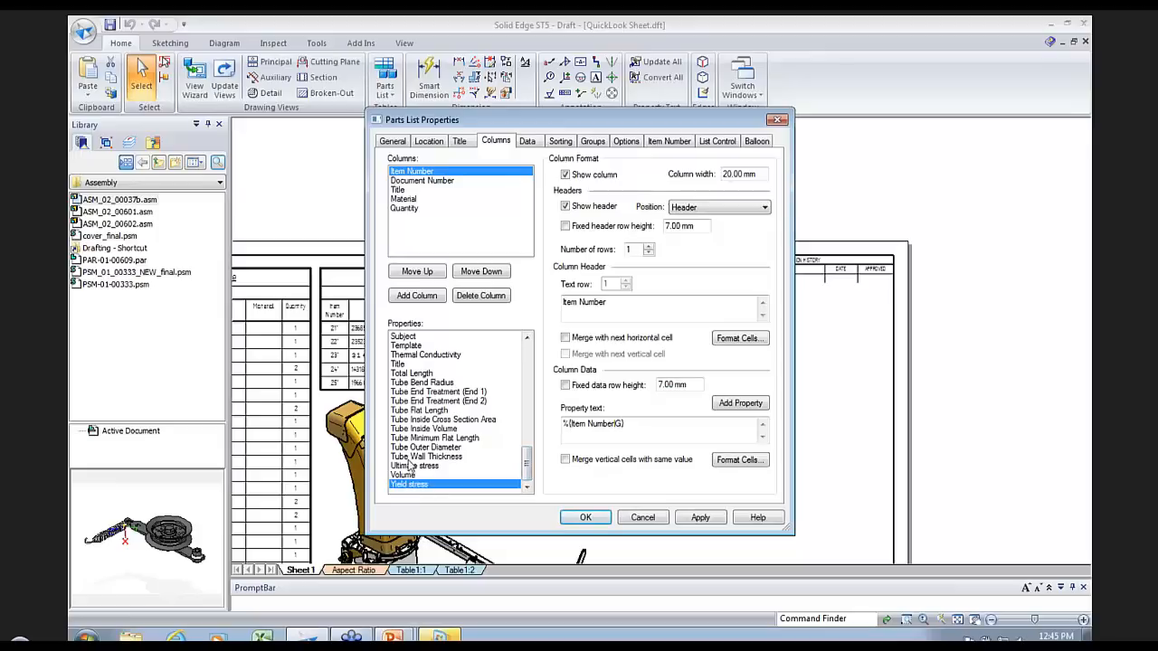
left_click(409, 476)
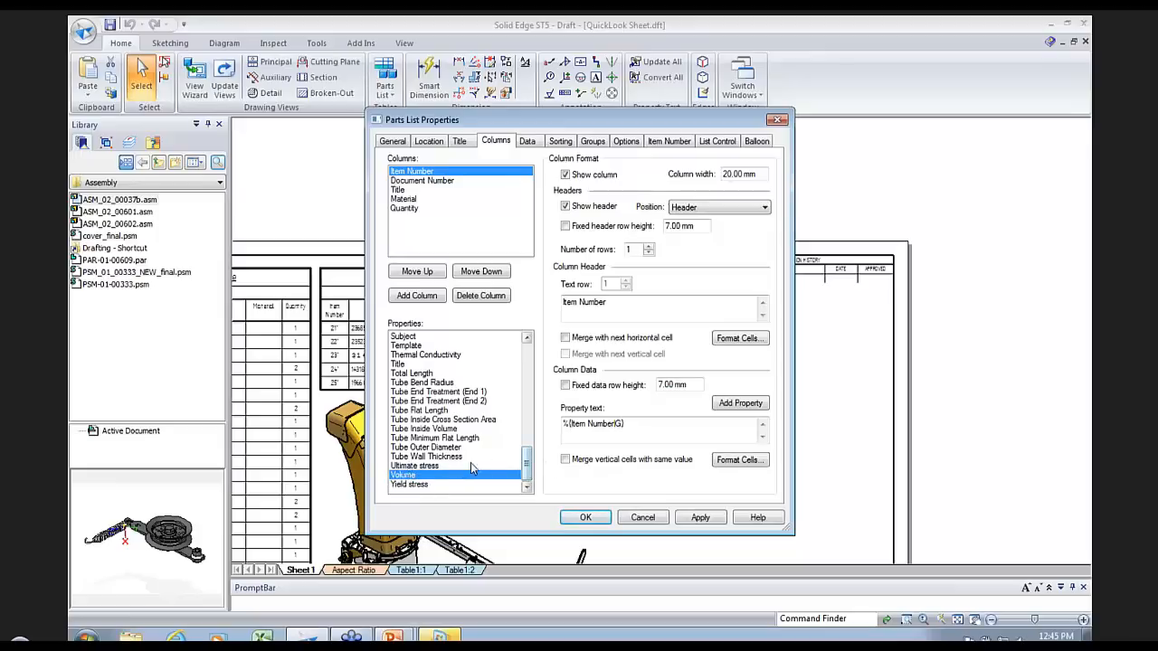
left_click_drag(529, 464, 535, 432)
left_click(429, 392)
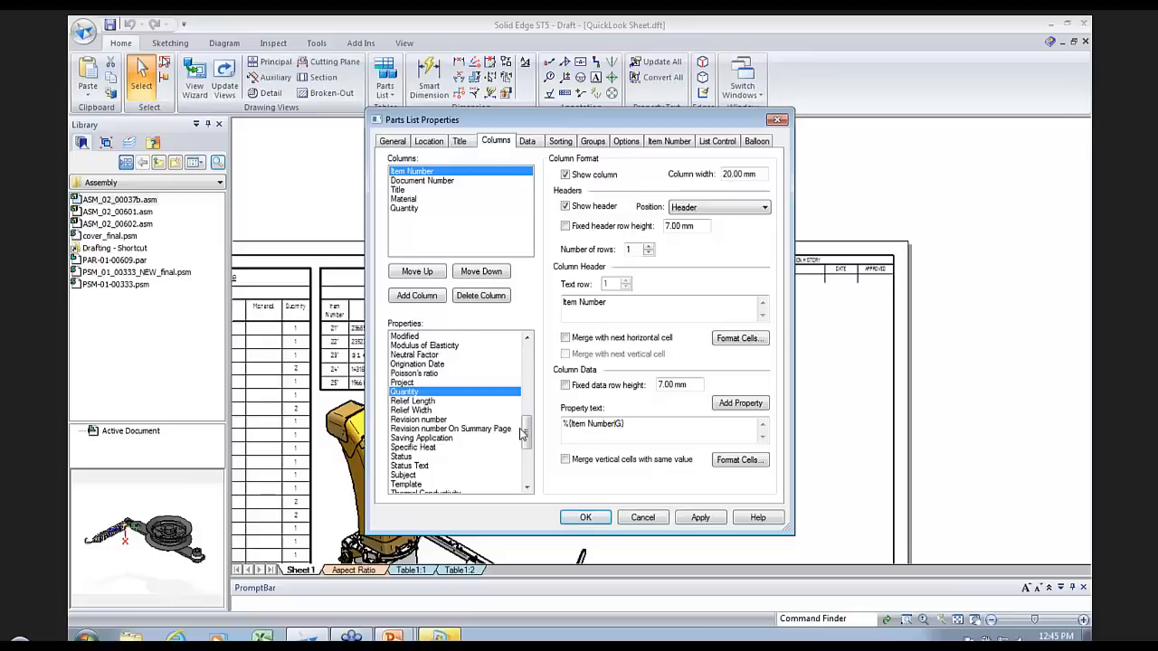
left_click_drag(528, 436, 528, 407)
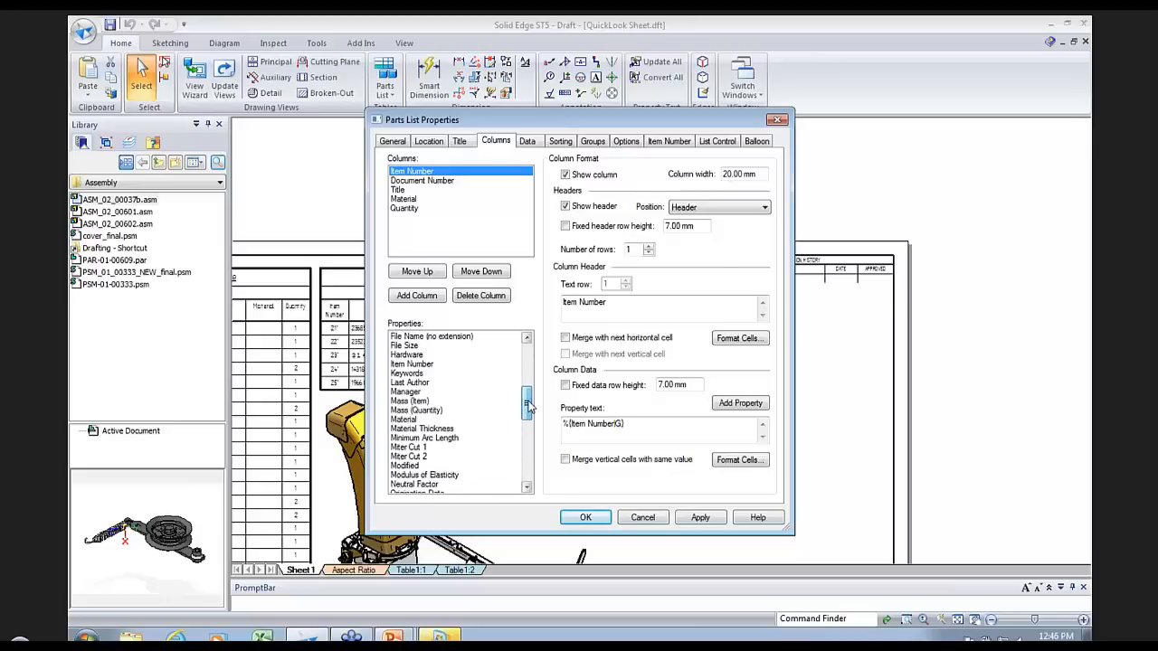
left_click(411, 402)
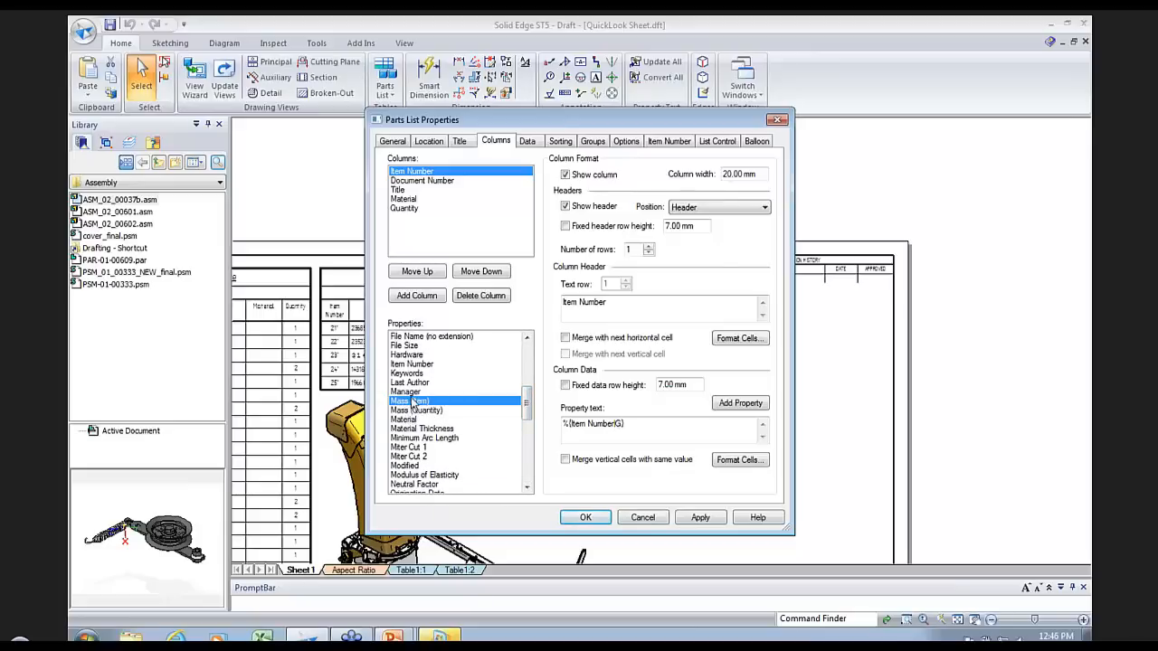
left_click(420, 365)
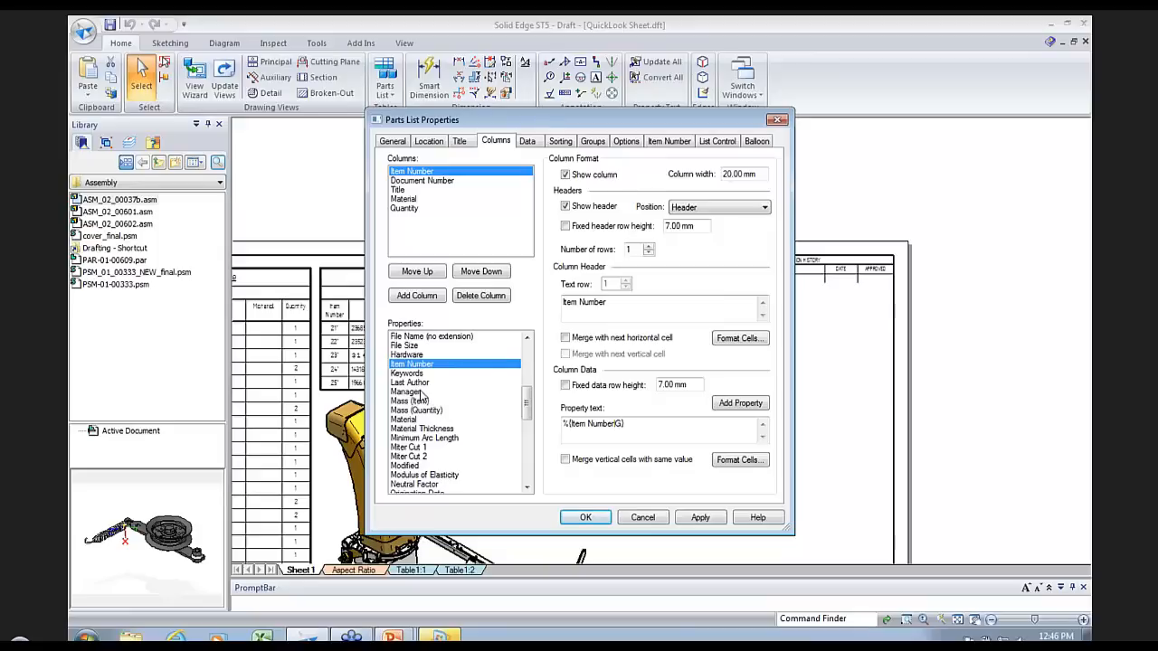
left_click_drag(529, 405, 529, 380)
Step: Add a File Size column to the parts list, apply it and move the properties dialog clear of the table
left_click(404, 438)
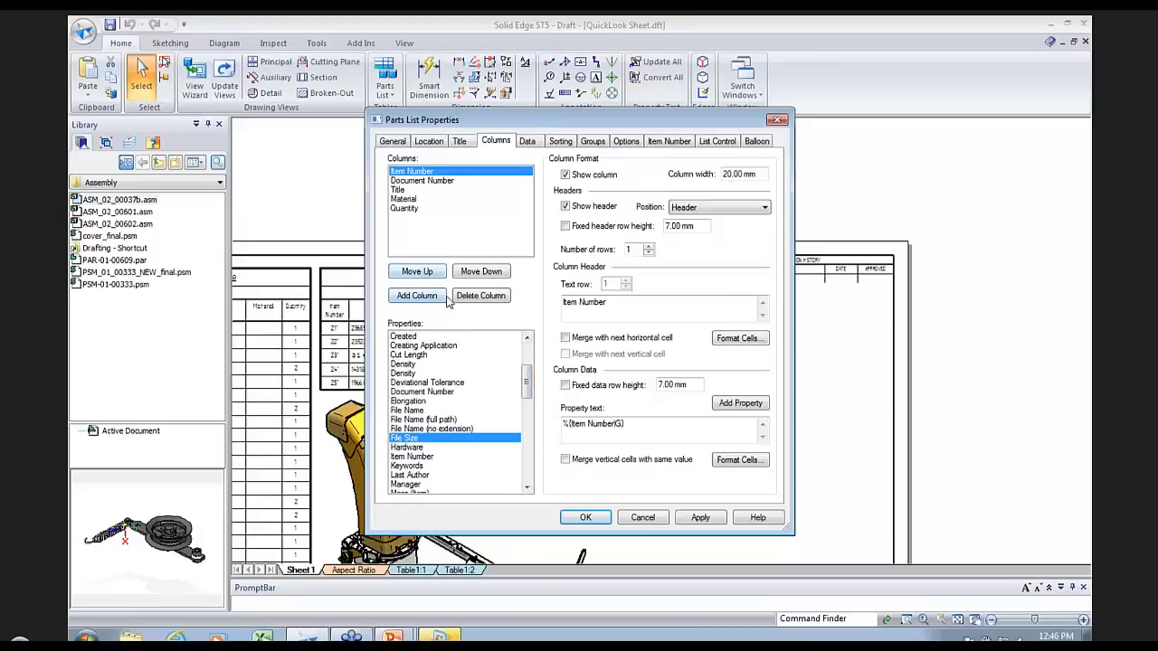
left_click(407, 302)
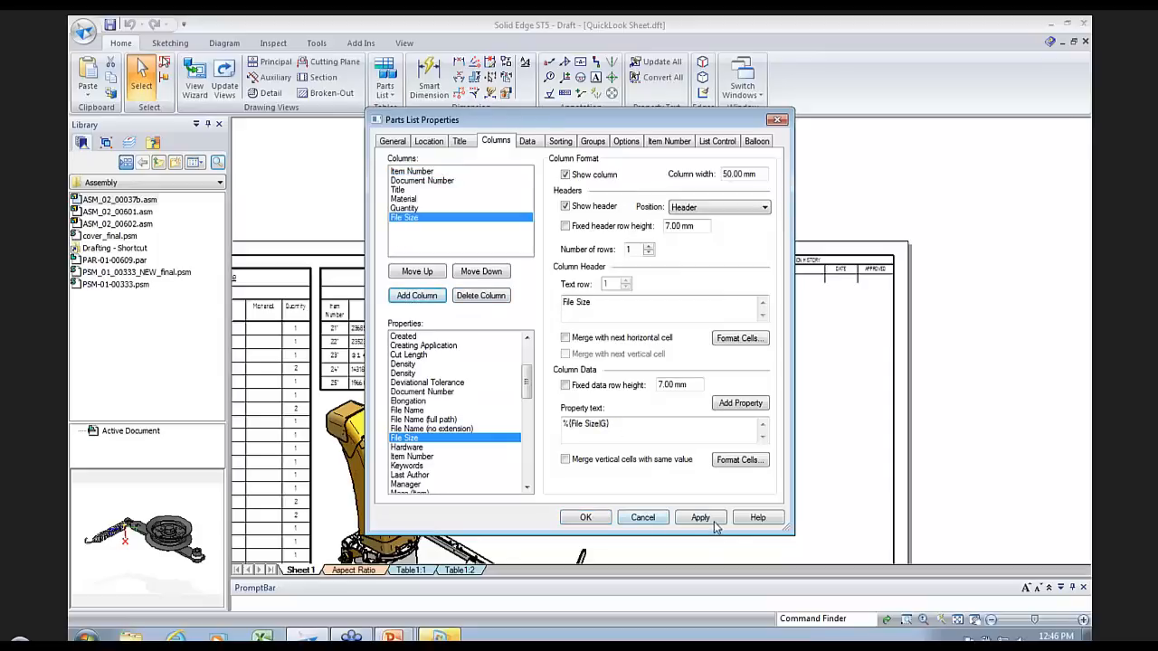
left_click(700, 518)
left_click_drag(564, 120, 749, 159)
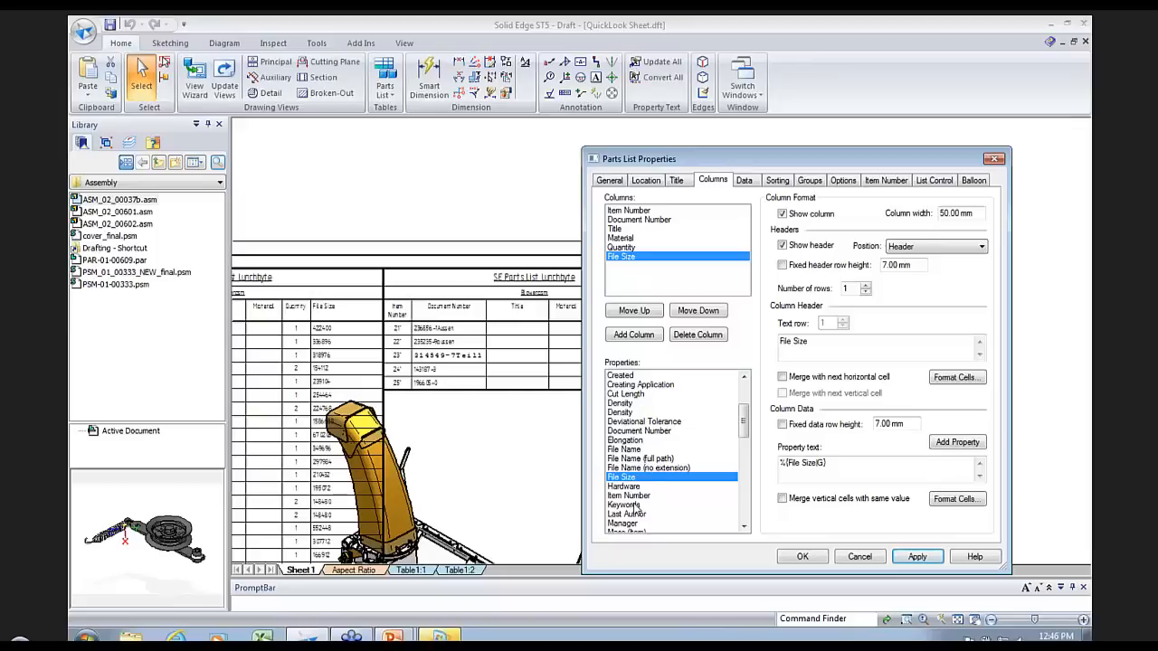
Step: Add Mass (Item) and Mass (Quantity) columns after the File Size column
scroll(637, 502, "down", 2)
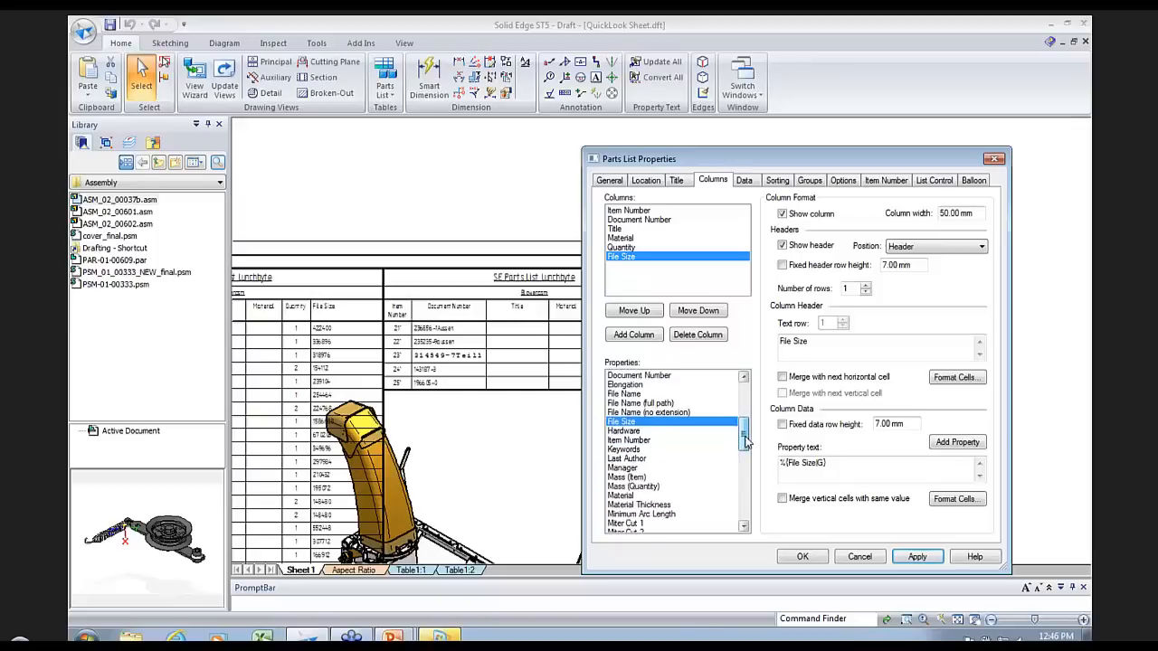
left_click(636, 477)
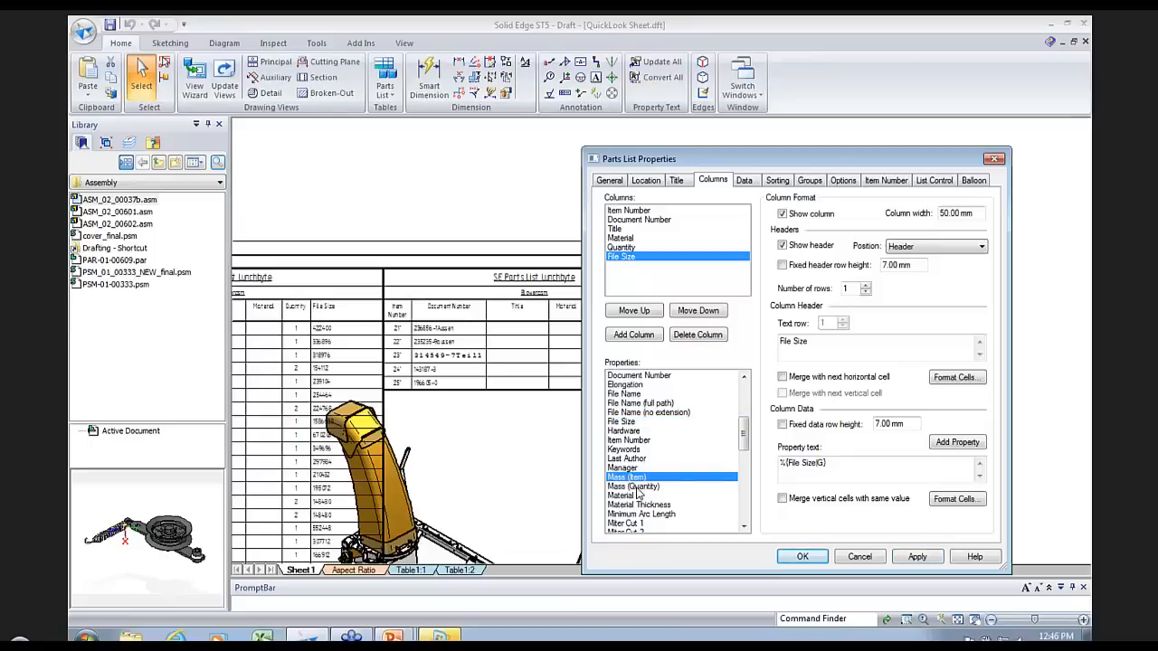
left_click(643, 344)
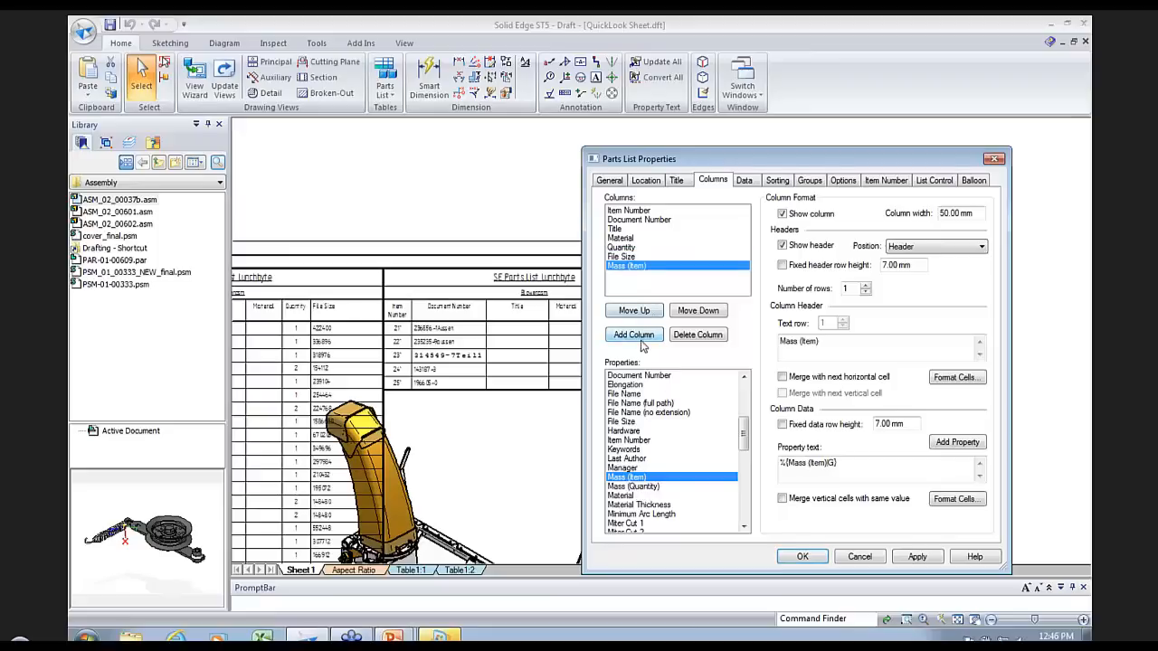
left_click(633, 487)
left_click(634, 334)
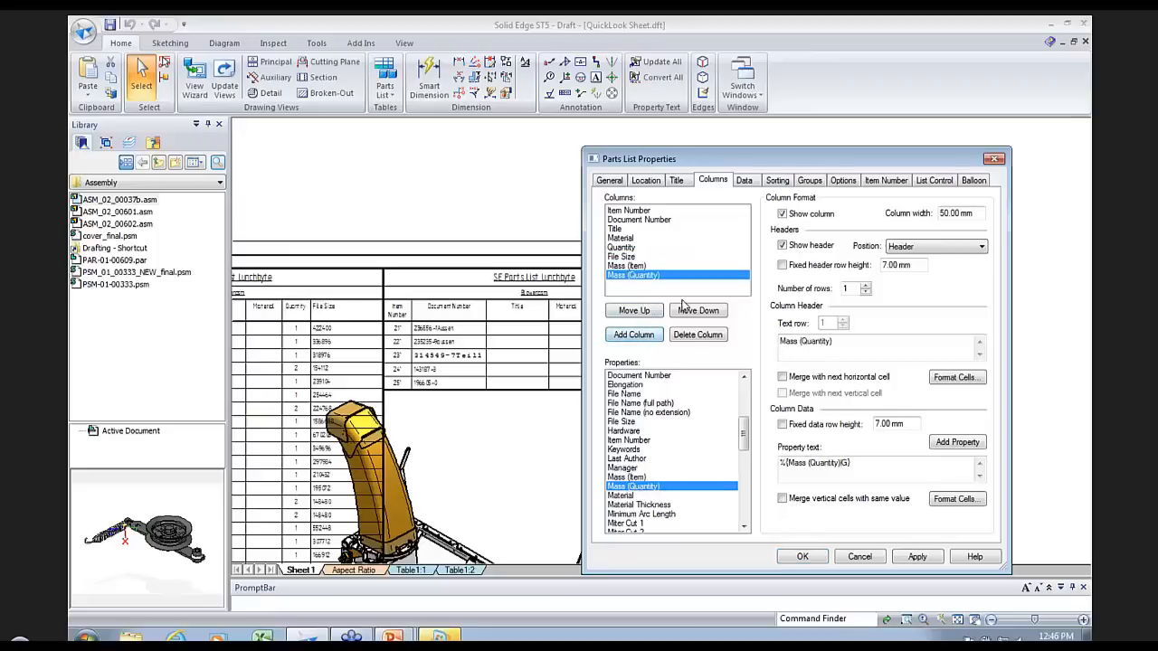
Step: Give the Mass (Item) column a two-row header with Mass in the first row and Item in the second
left_click(640, 266)
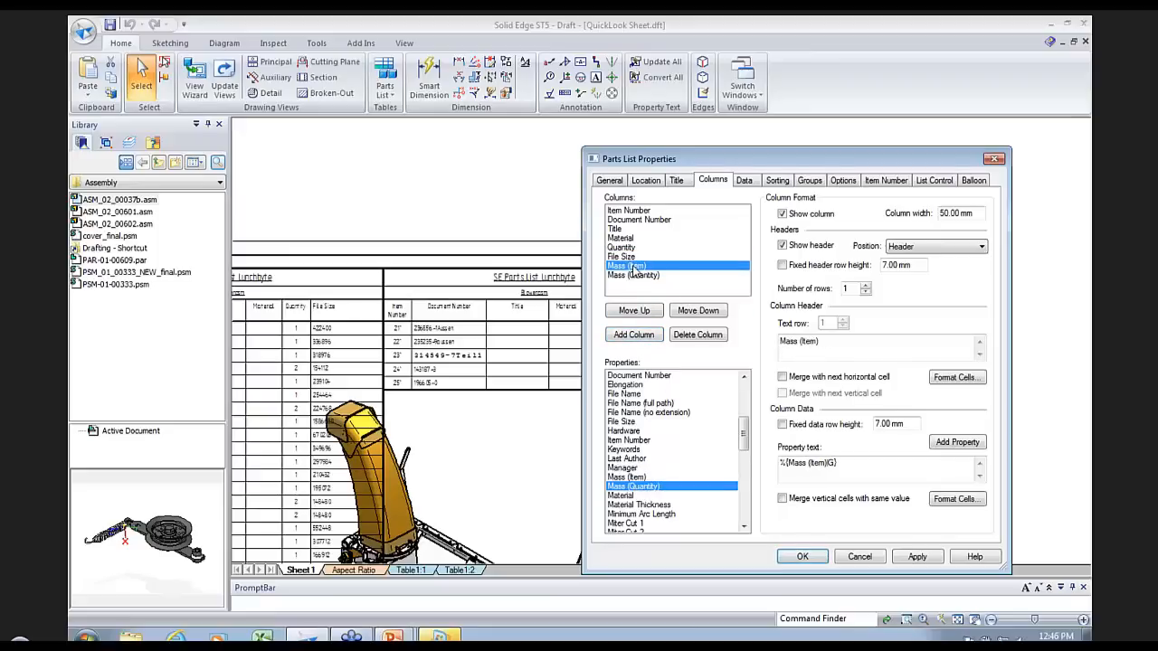
left_click(866, 285)
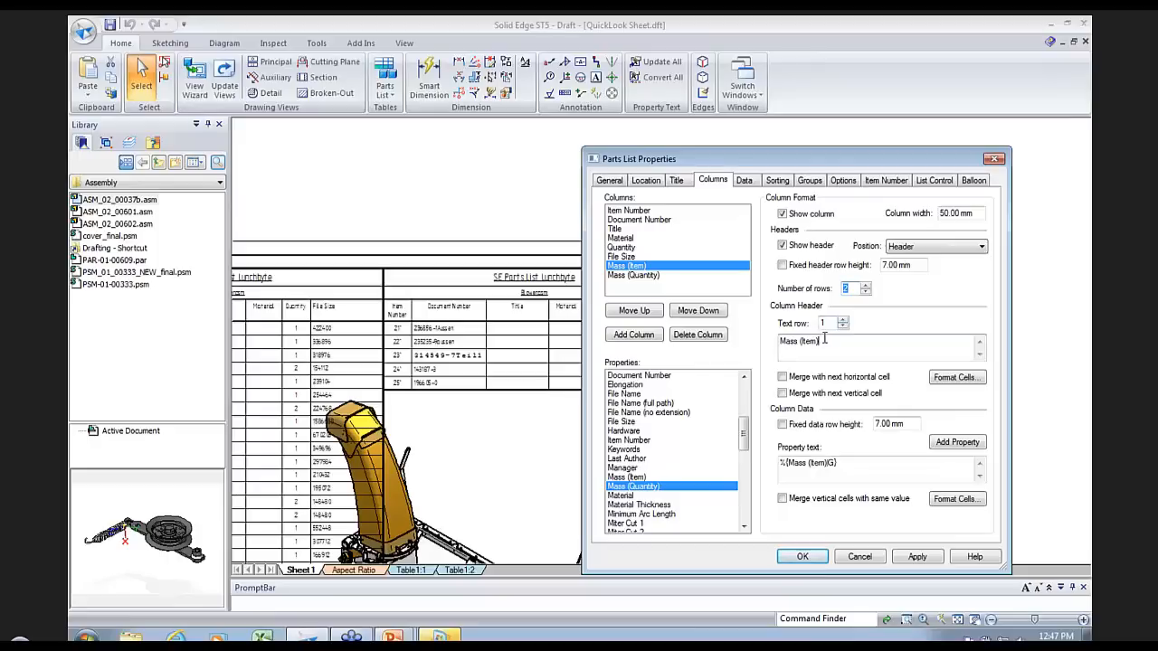
left_click_drag(819, 341, 798, 341)
key("Delete")
left_click(842, 320)
Step: Split the Mass (Quantity) column's header into Mass in the first row and Quantity in the second
left_click(645, 275)
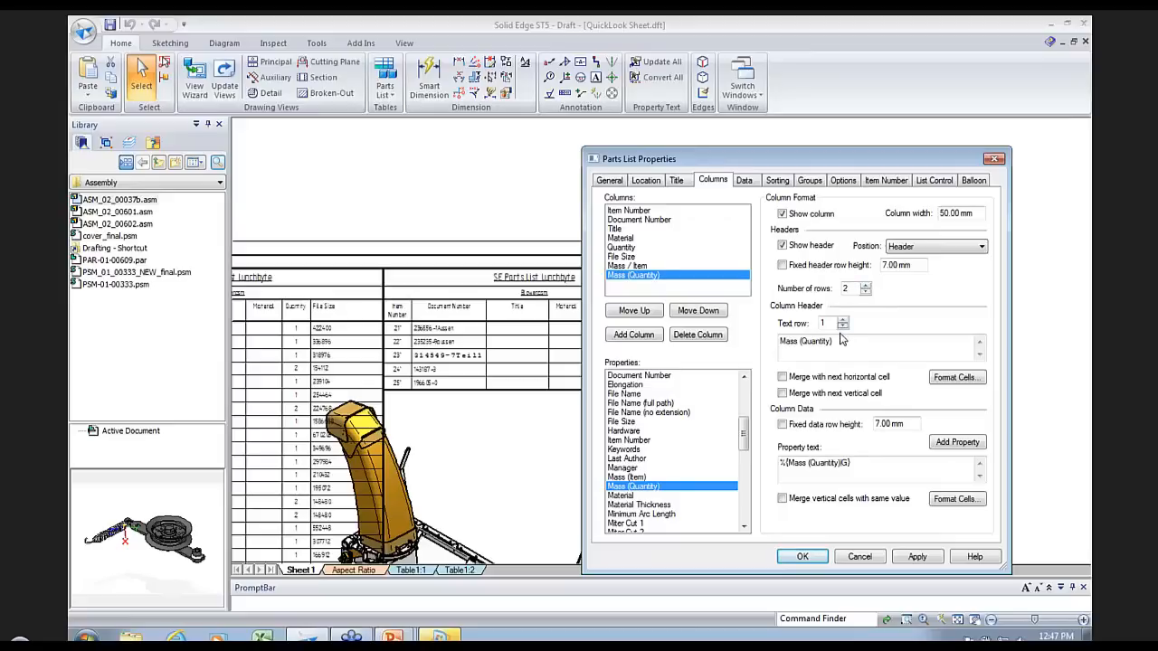
left_click_drag(832, 342, 800, 351)
key("ctrl+c")
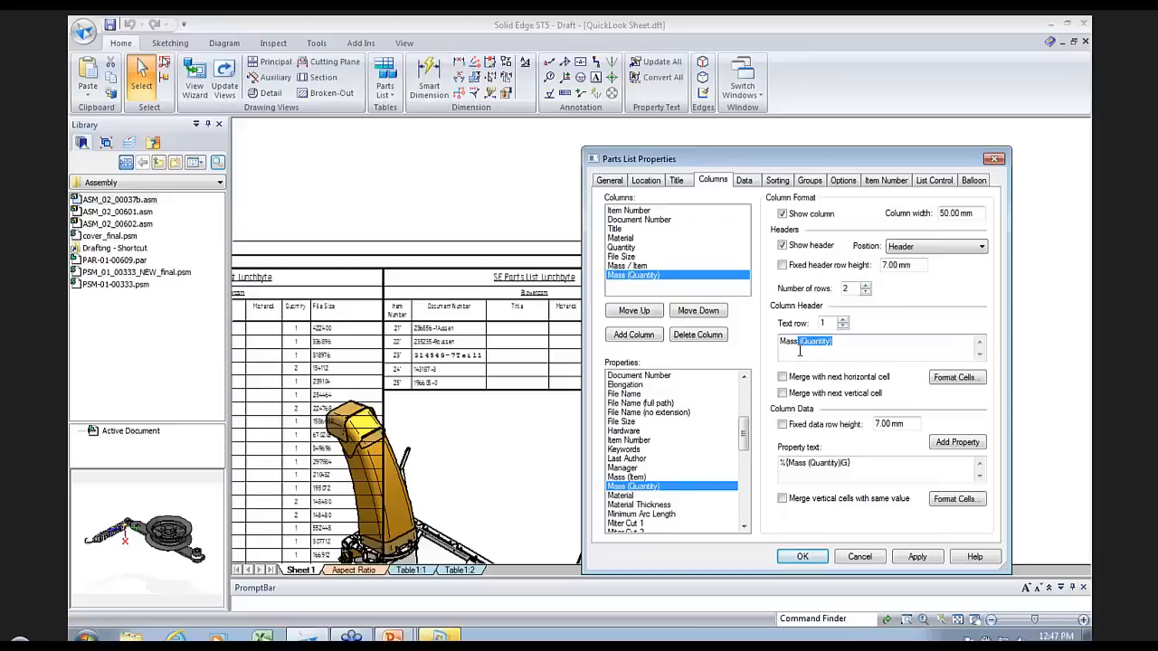
key("Delete")
left_click(842, 320)
left_click(818, 348)
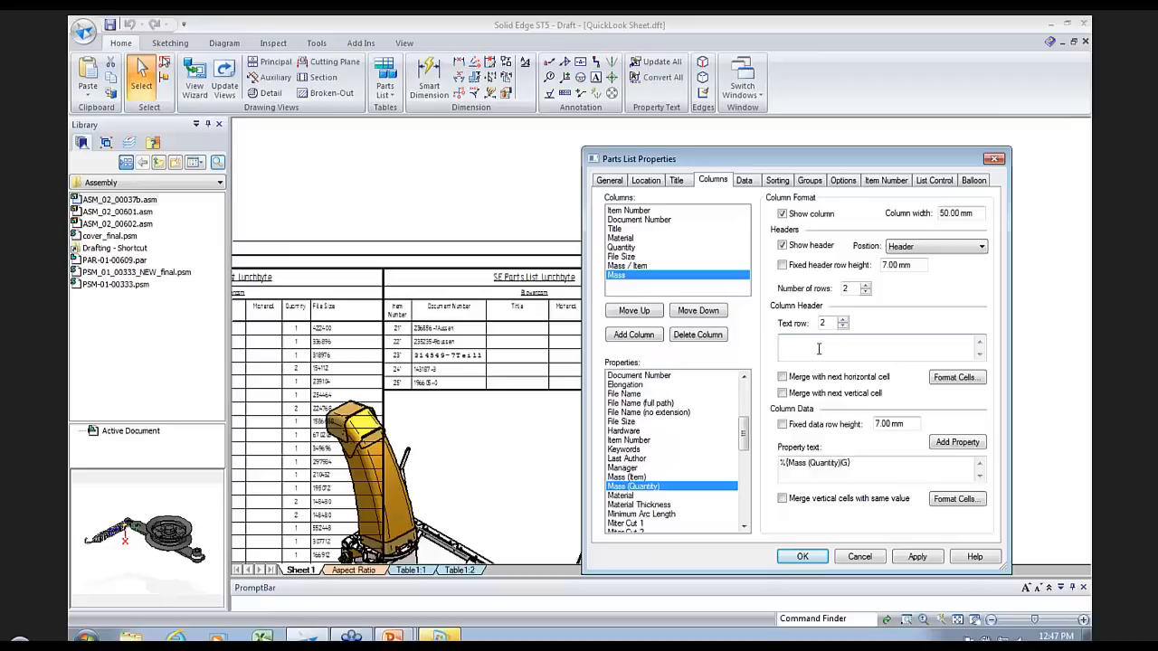
key("ctrl+v")
left_click(784, 342)
key("BackSpace")
Step: Merge the Mass / Item column's first header row with the next horizontal cell and apply the change
left_click(633, 277)
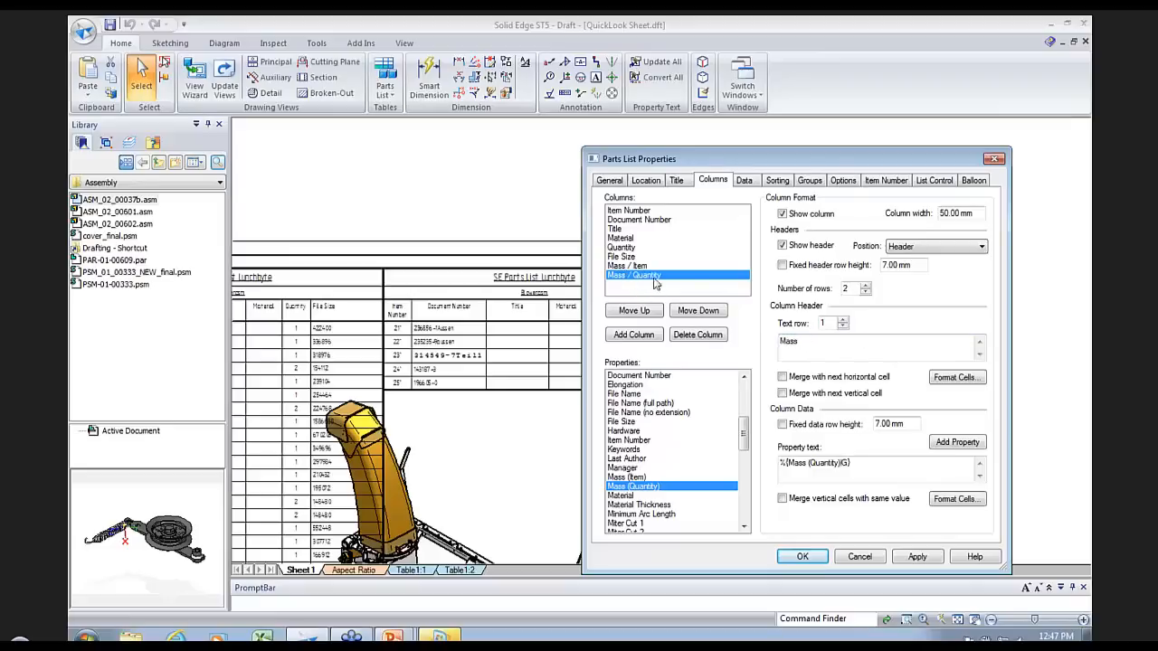
left_click(636, 267)
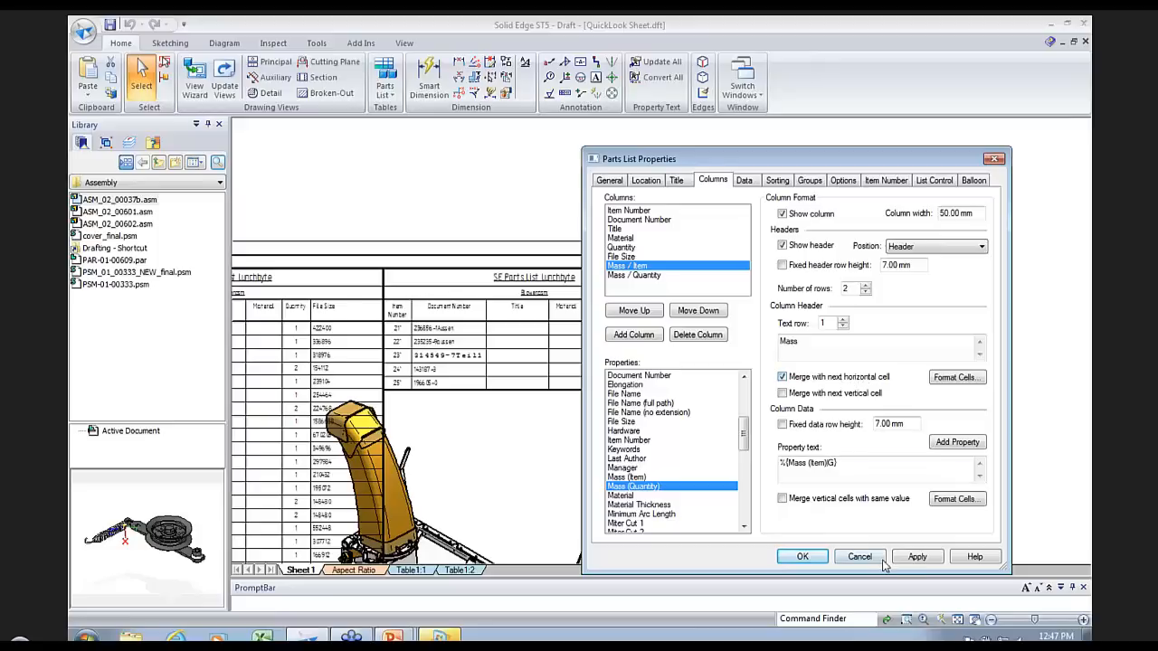
left_click(913, 556)
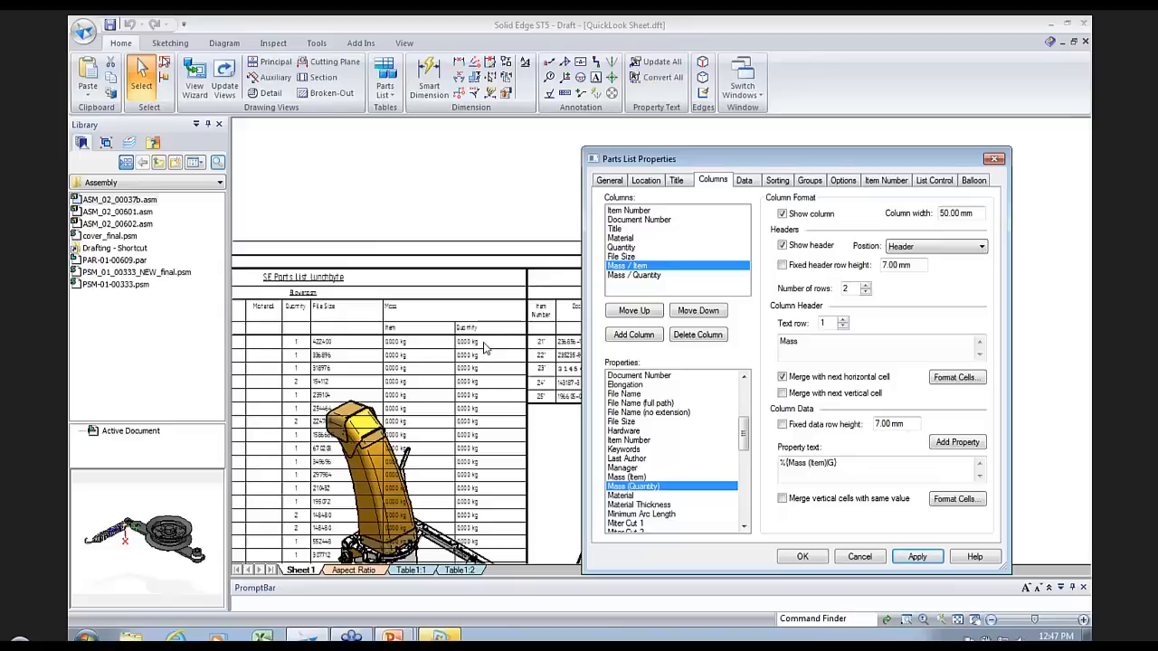
Step: Merge vertical cells with the same value in the Mass / Item and Quantity columns, applying each change
left_click(824, 499)
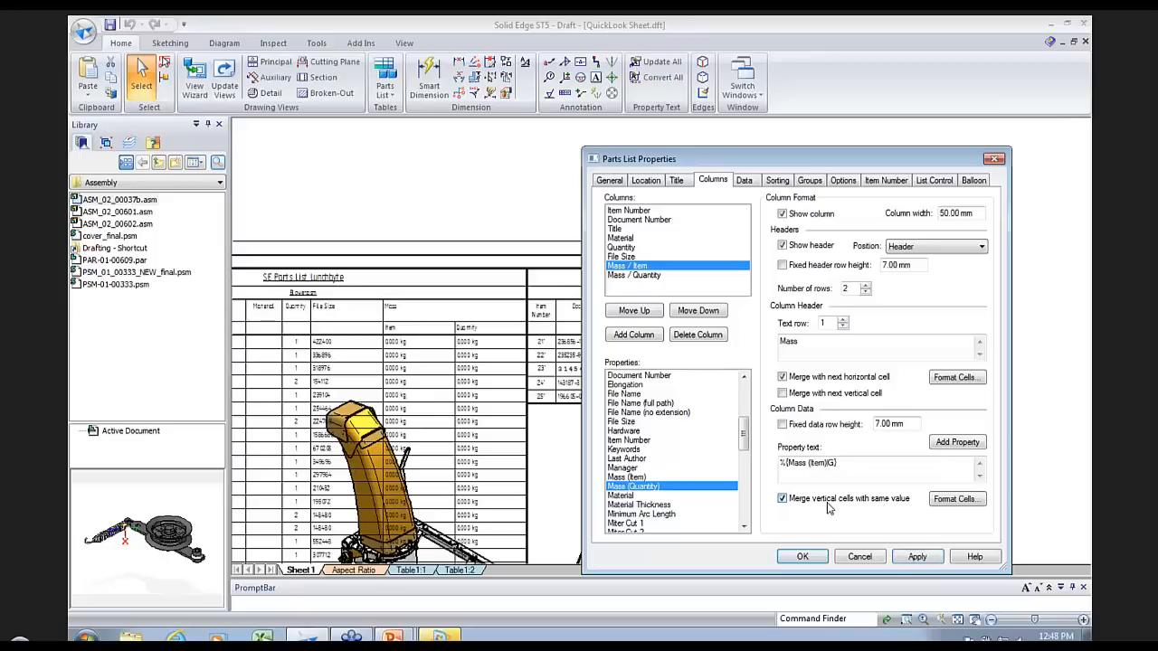
left_click(917, 557)
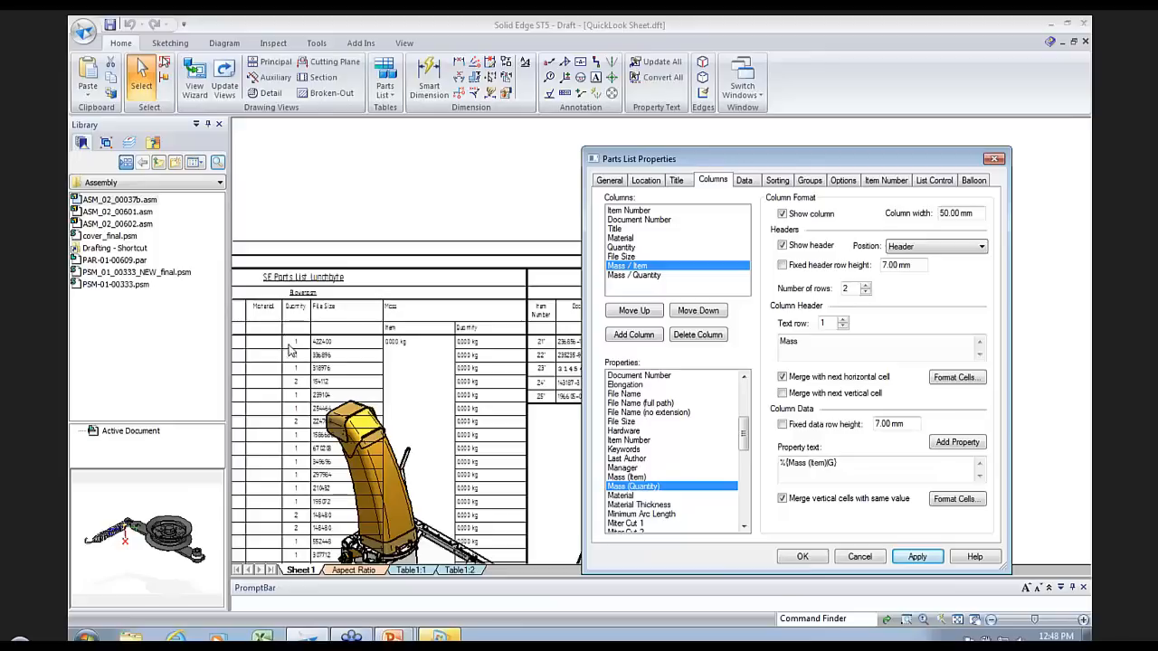
left_click(620, 247)
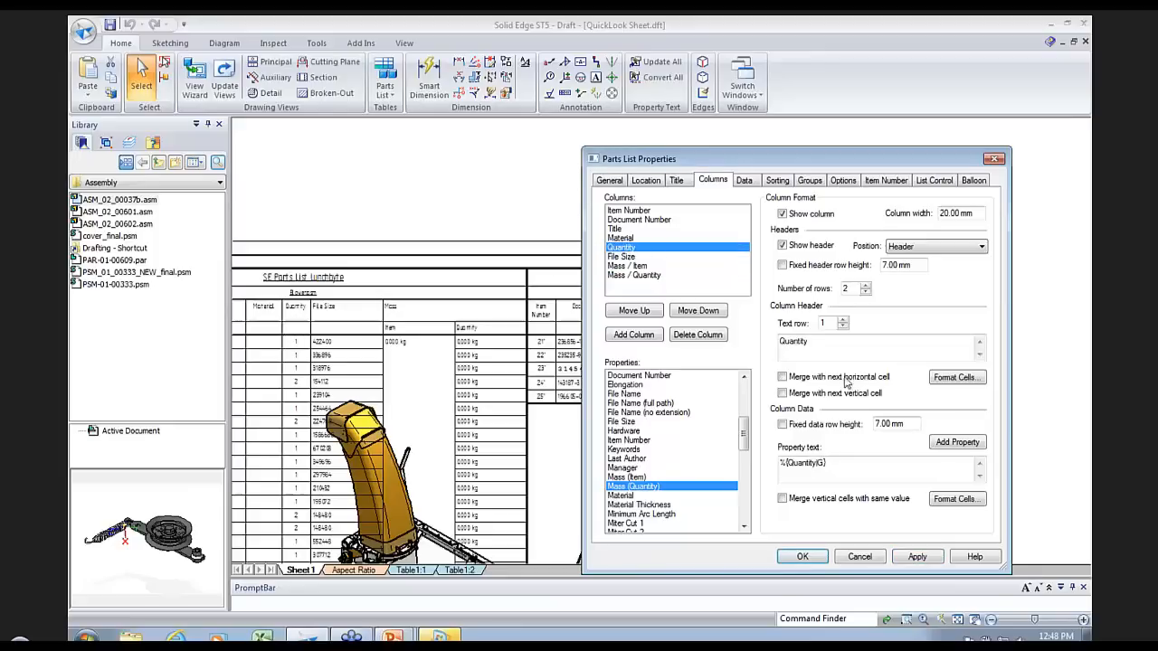
left_click(790, 500)
left_click(916, 557)
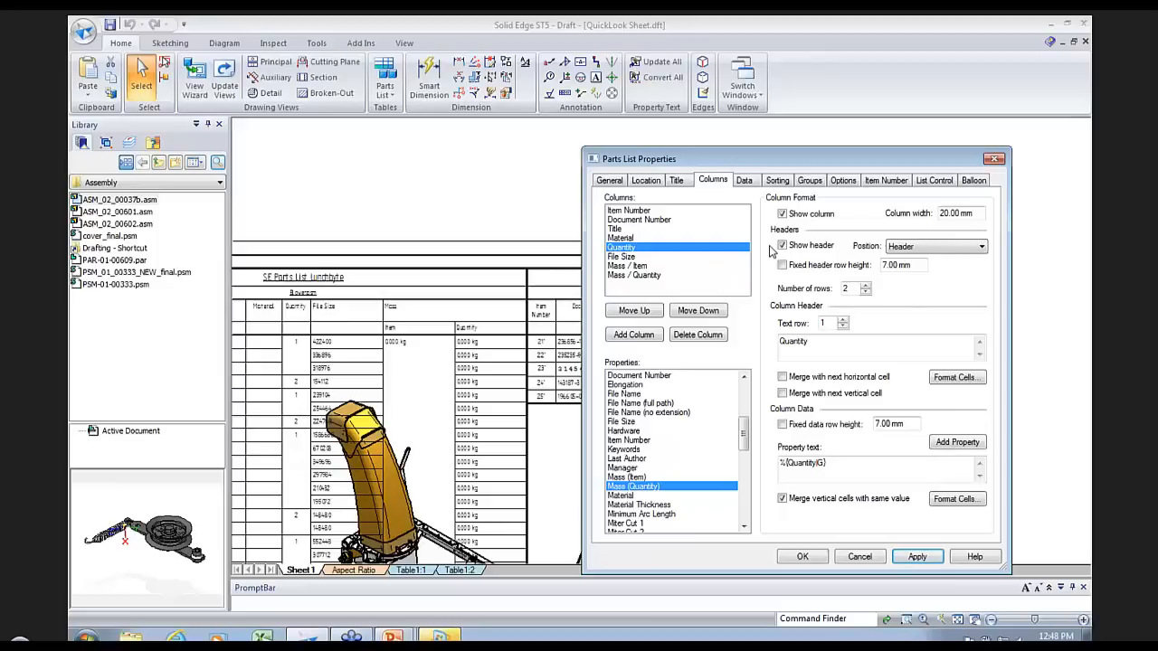
Step: Review the parts list's data, sorting, item number and list control settings, and close its properties
left_click(743, 181)
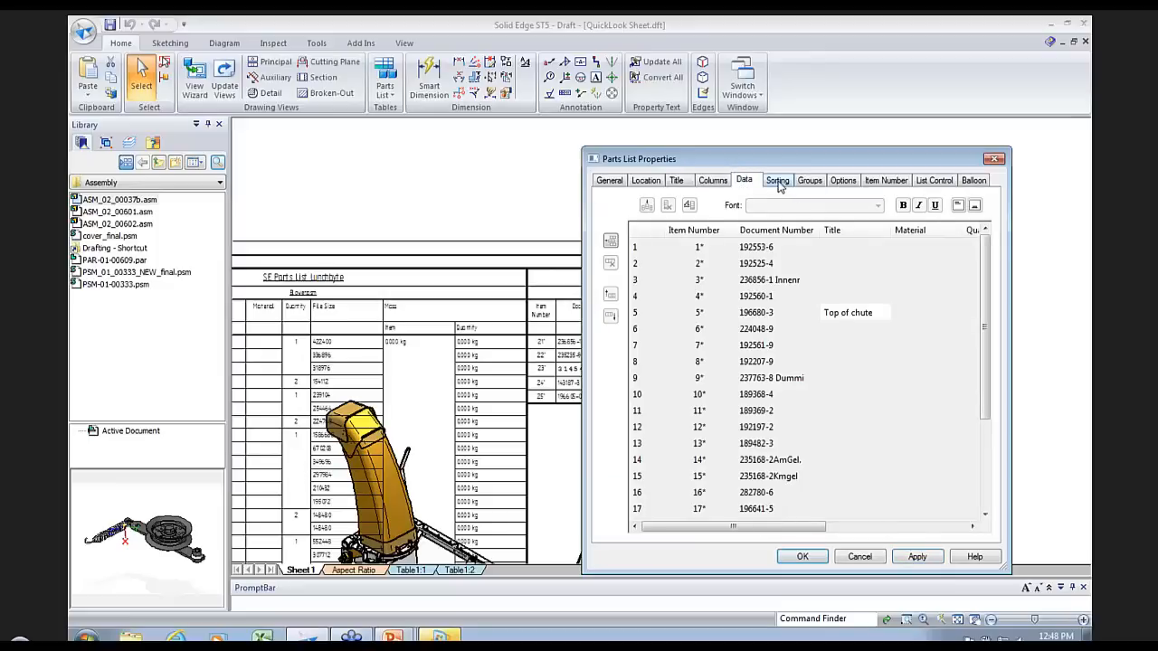
left_click(779, 183)
left_click(893, 182)
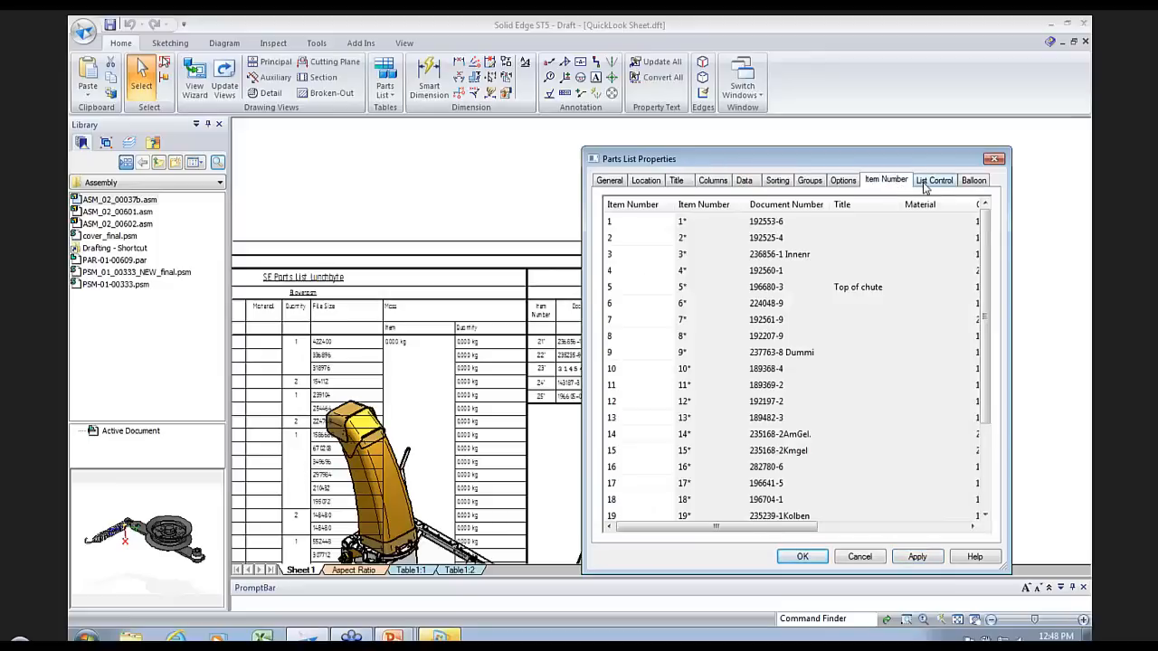
left_click(931, 181)
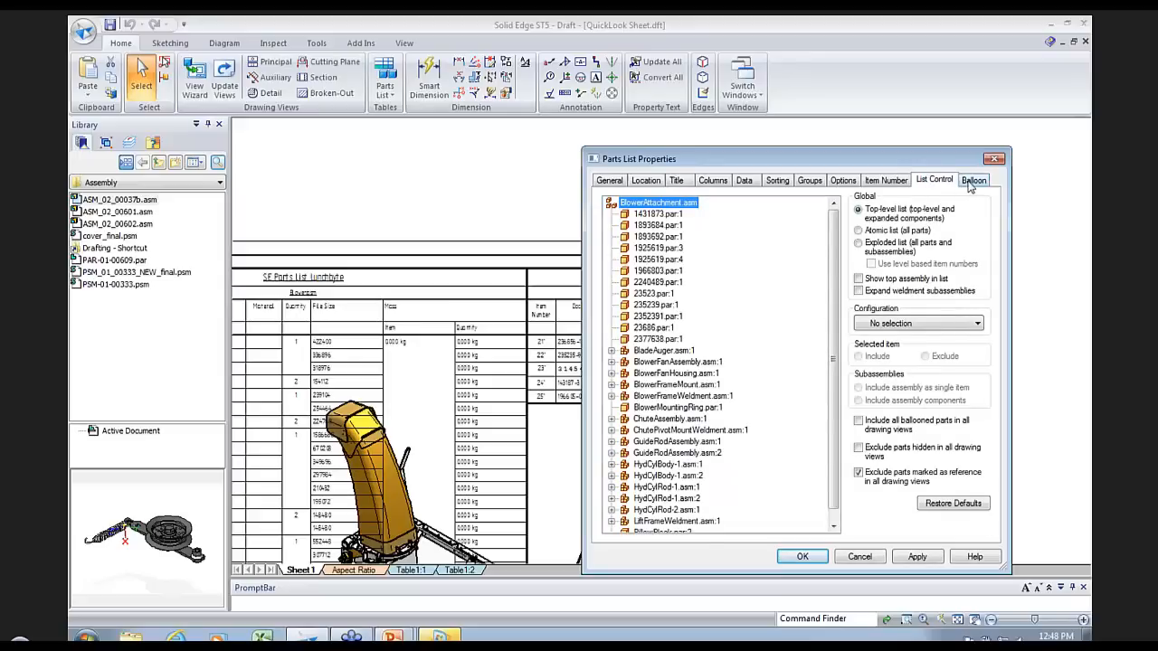
left_click(993, 158)
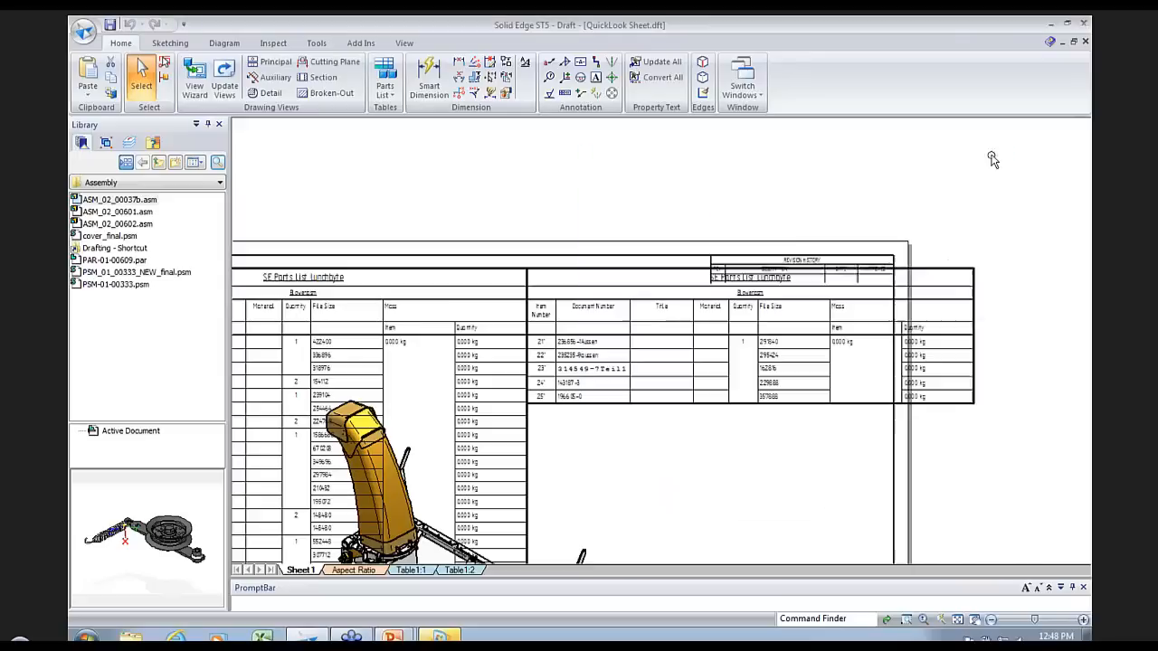
Step: Switch to the open ASM_01_00001.dft drawing
left_click(630, 280)
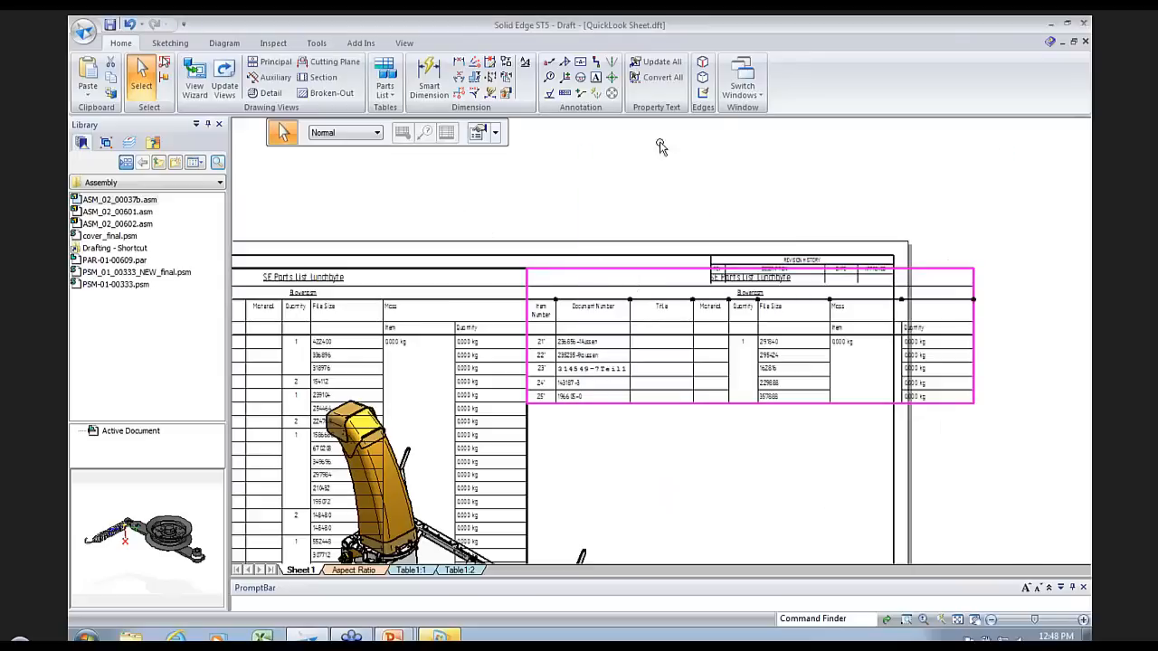
left_click(743, 91)
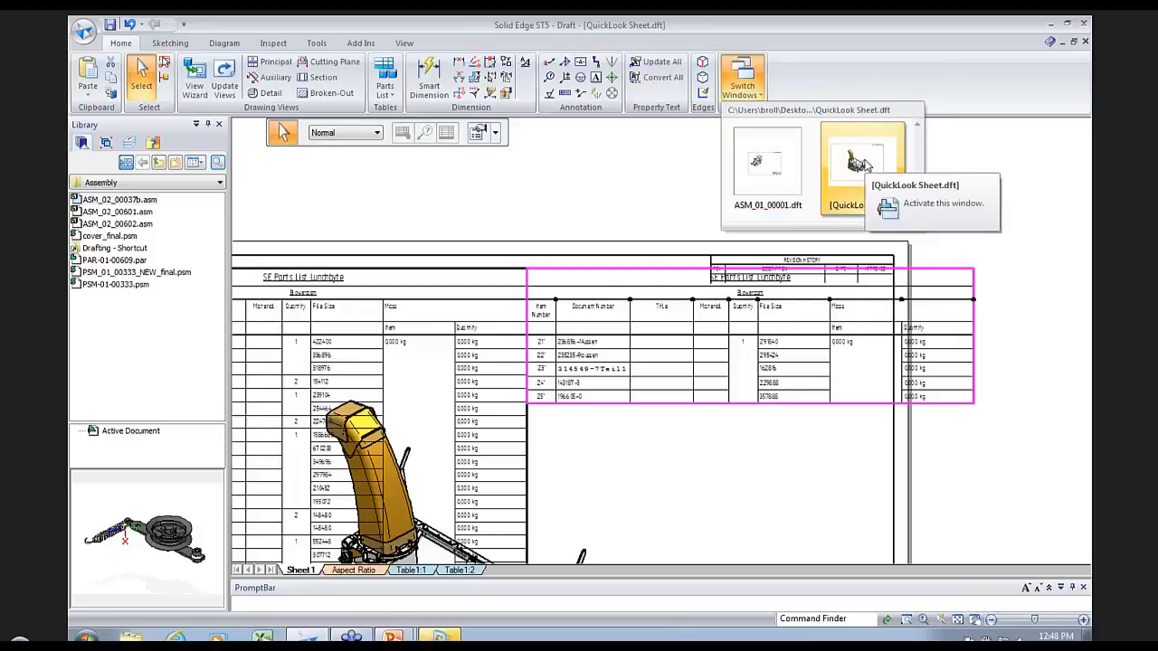
left_click(750, 161)
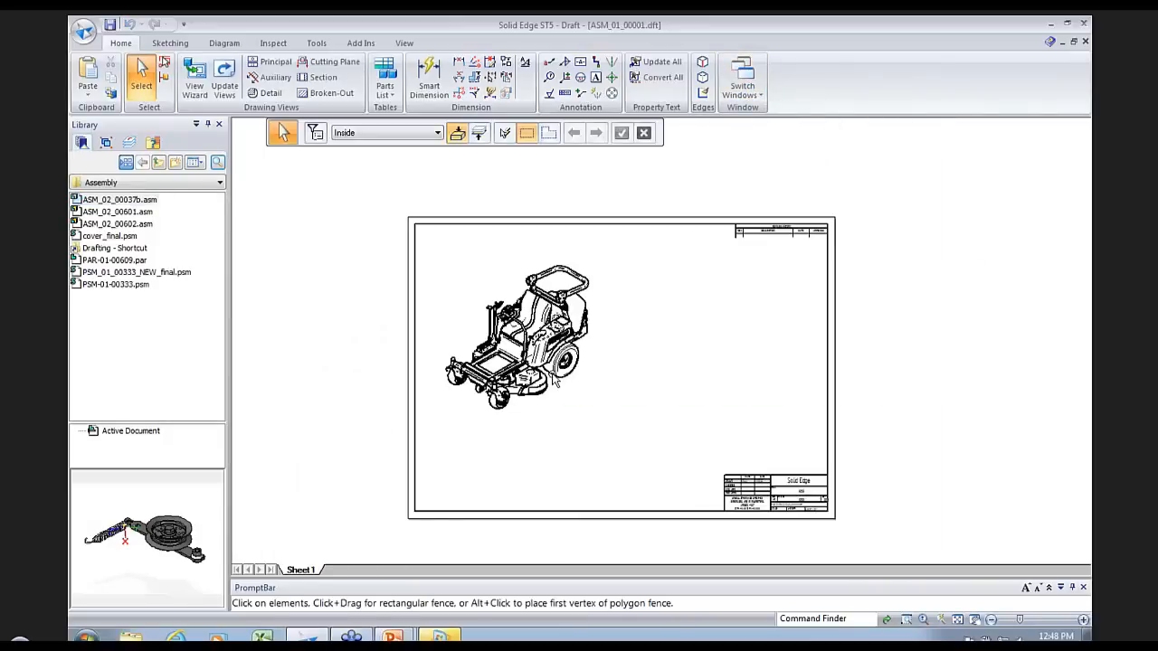
Step: Start a parts list for the mower's pictorial view and set its list control configuration to 05-Frame
scroll(553, 378, "up", 4)
scroll(503, 416, "down", 3)
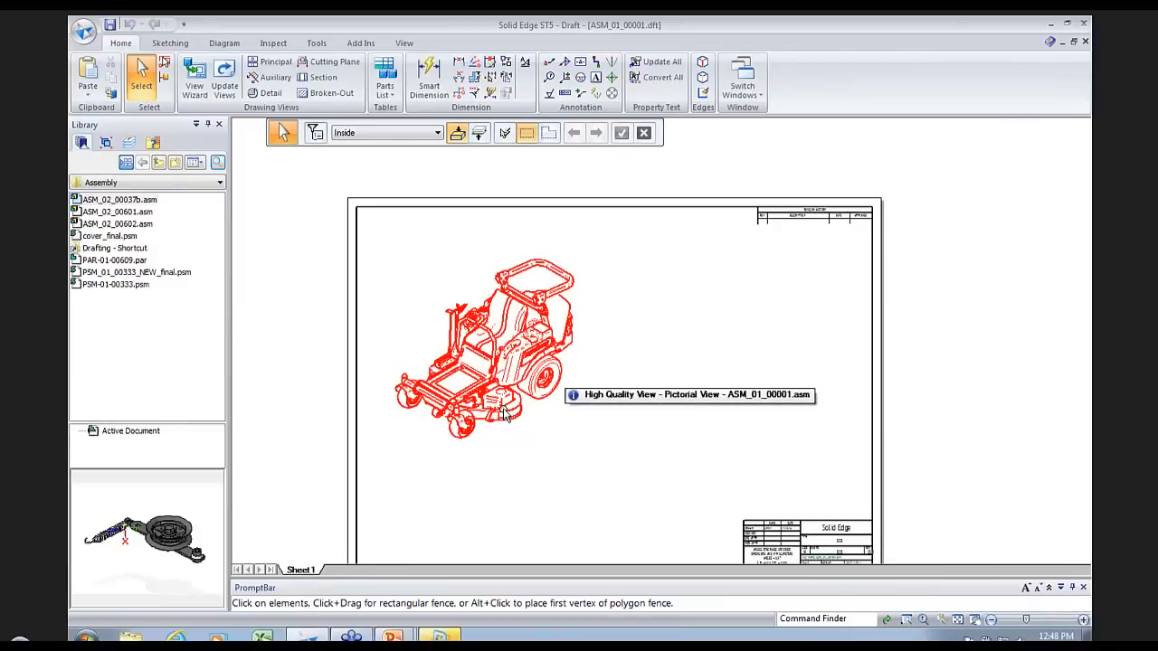
left_click(489, 398)
left_click(384, 80)
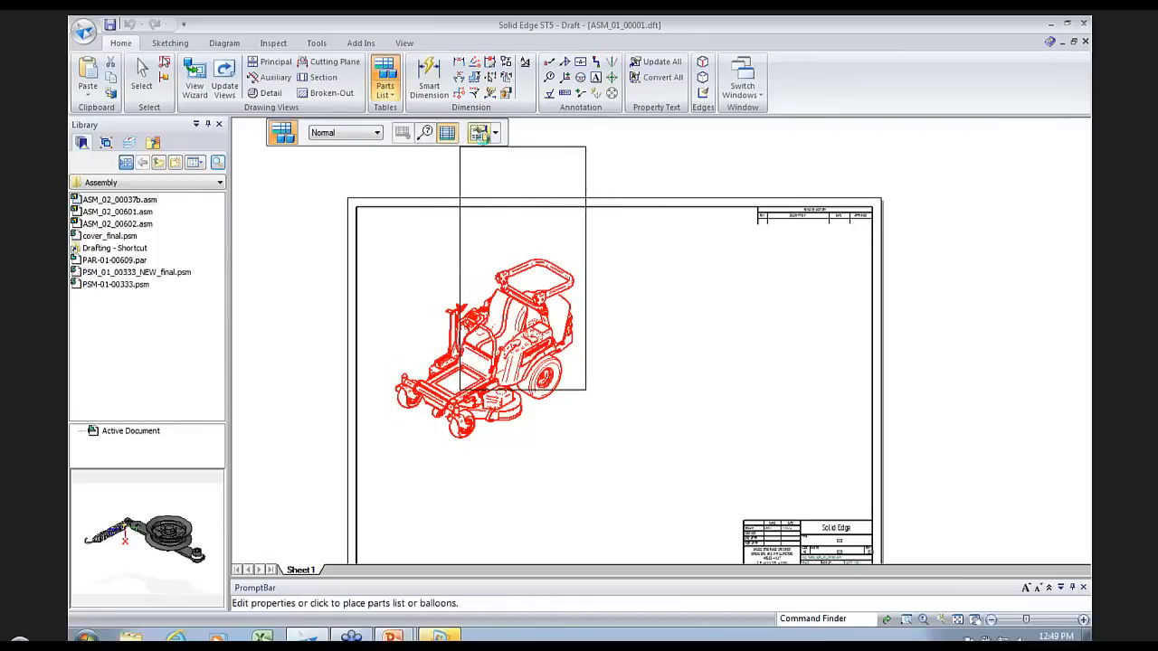
left_click(481, 133)
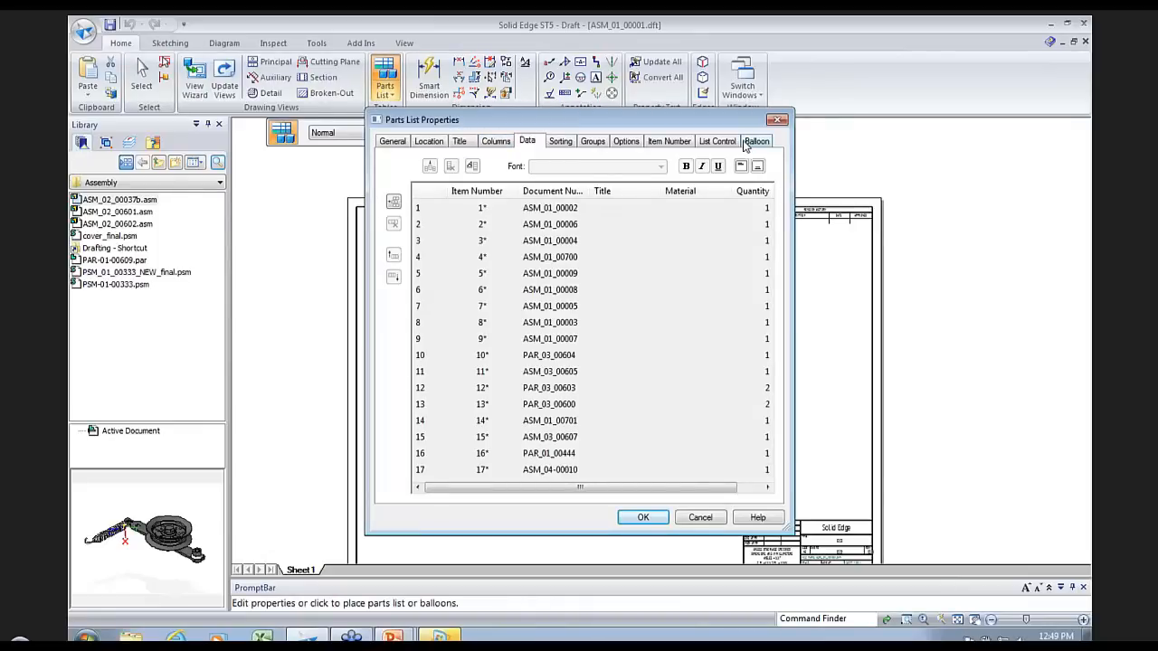
left_click(716, 141)
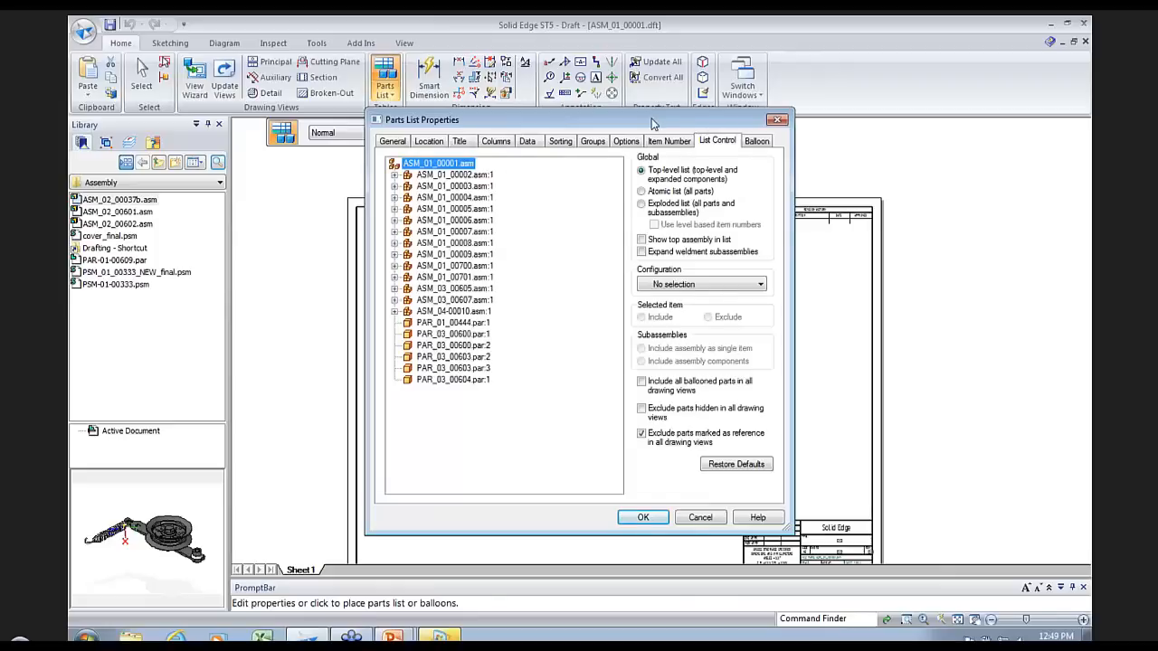
left_click_drag(653, 123, 552, 222)
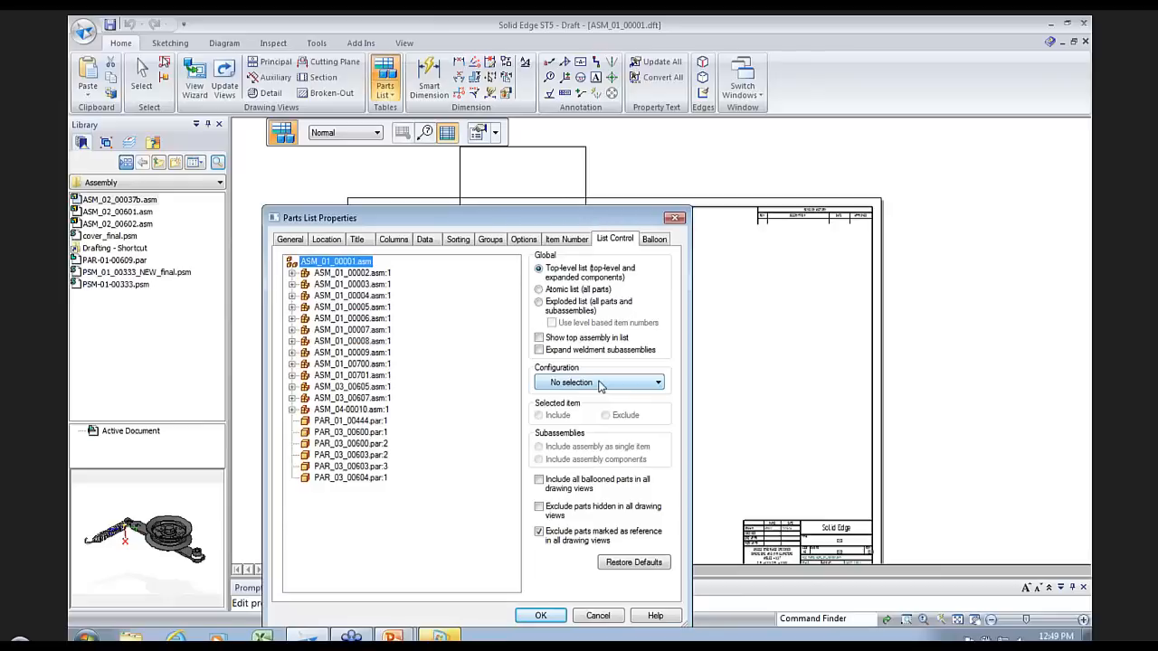
left_click(600, 384)
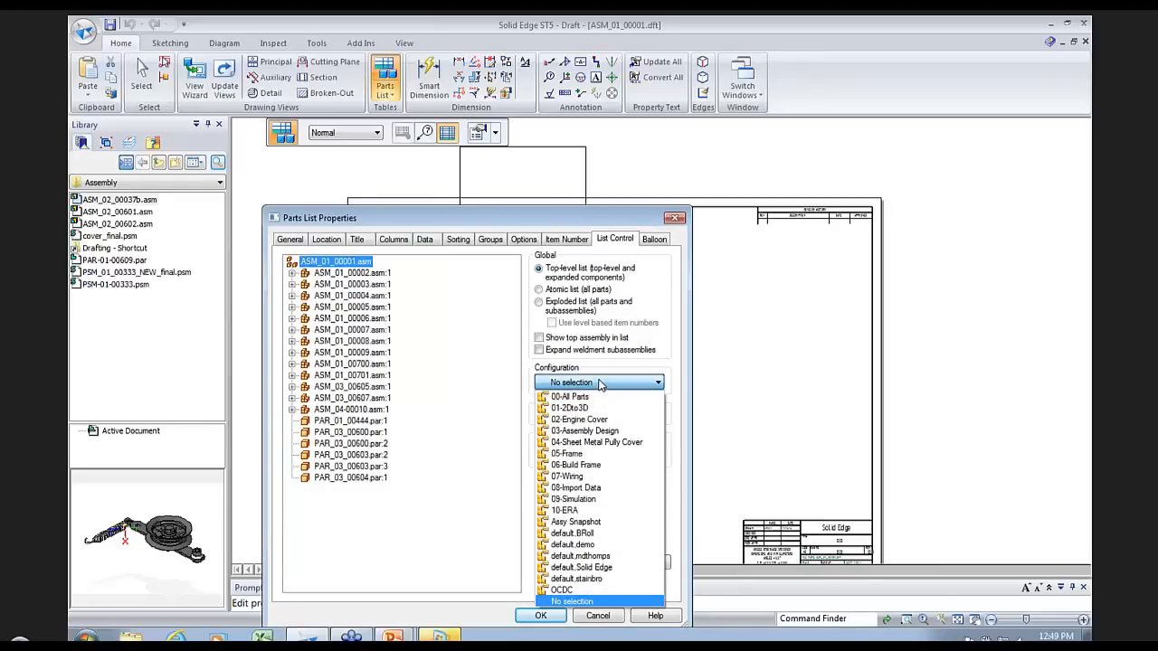
left_click(586, 454)
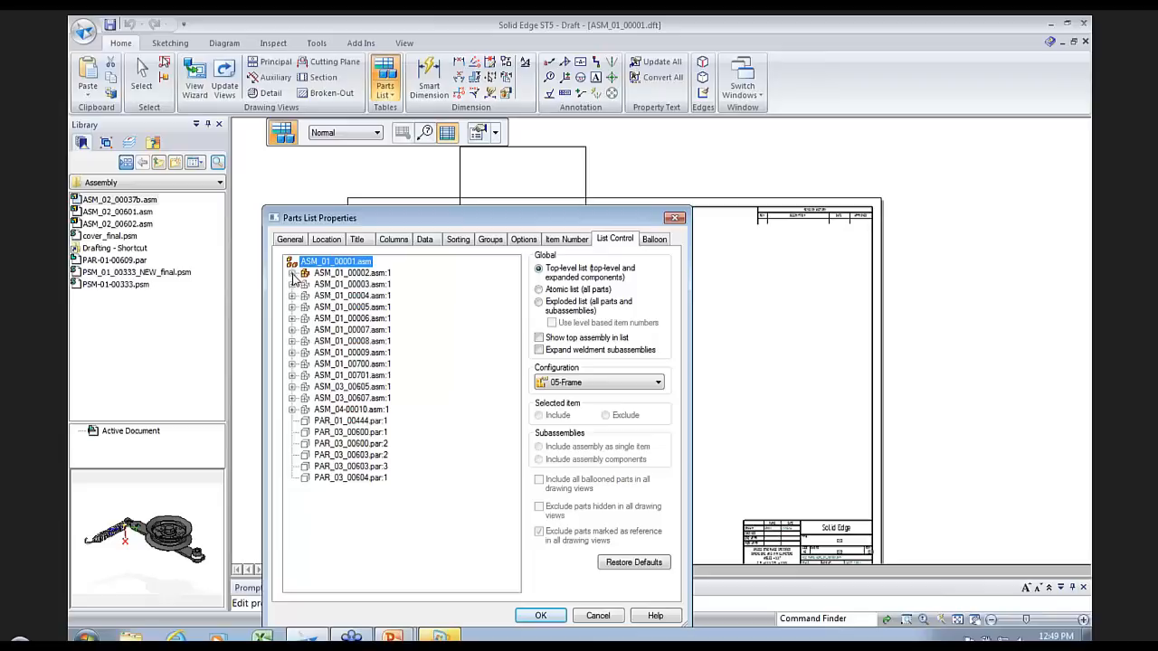
Step: Set the list type to Atomic list (all parts) and place the parts list beside the mower view
left_click(295, 274)
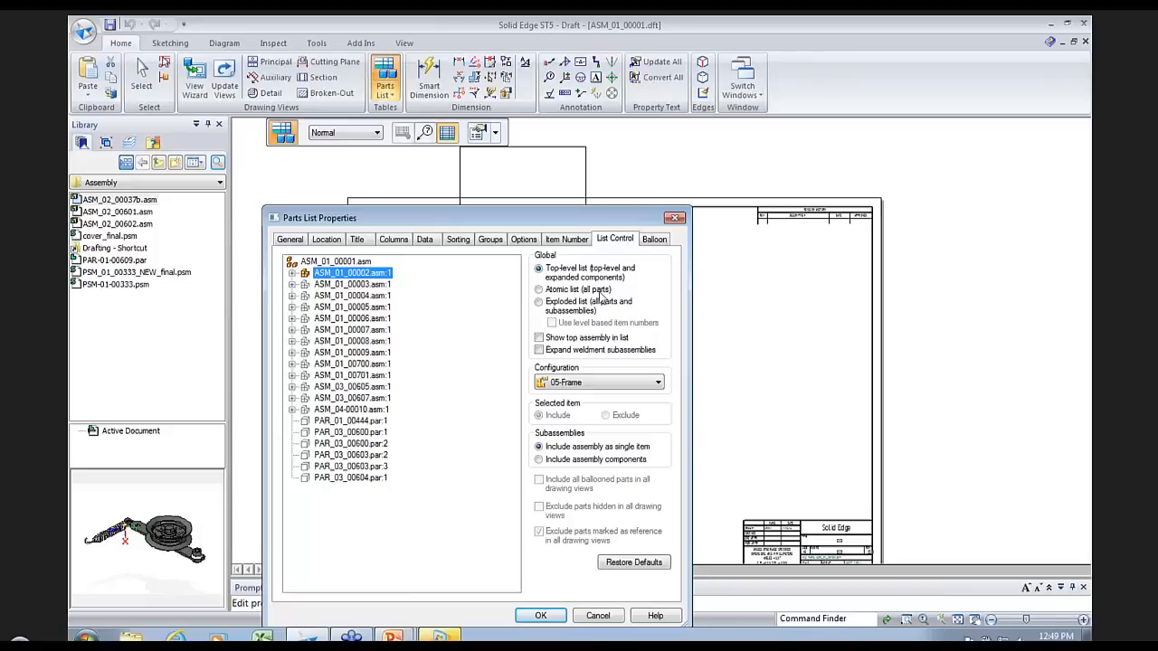
left_click(546, 291)
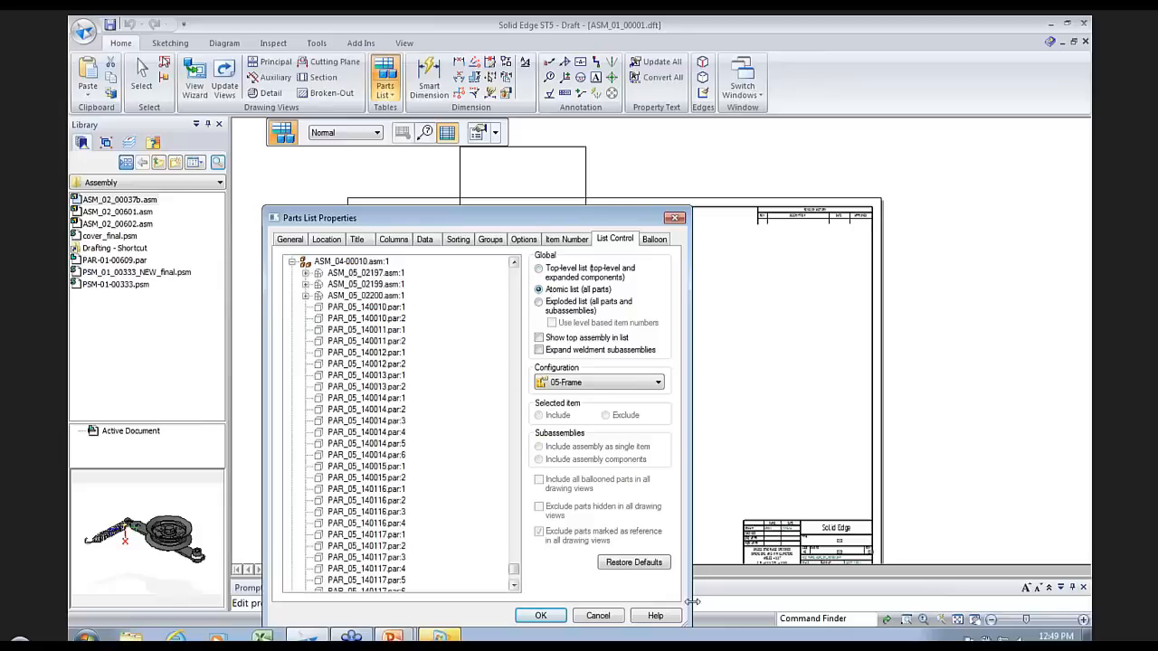
left_click(538, 617)
left_click(619, 277)
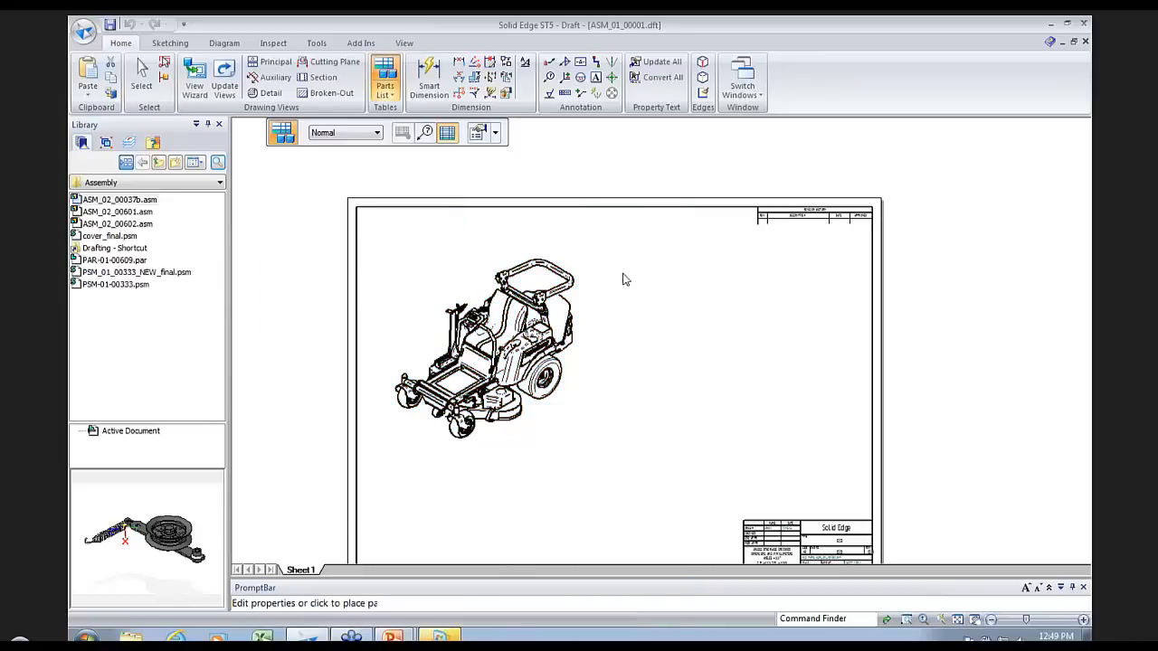
scroll(644, 324, "up", 1)
scroll(649, 323, "up", 1)
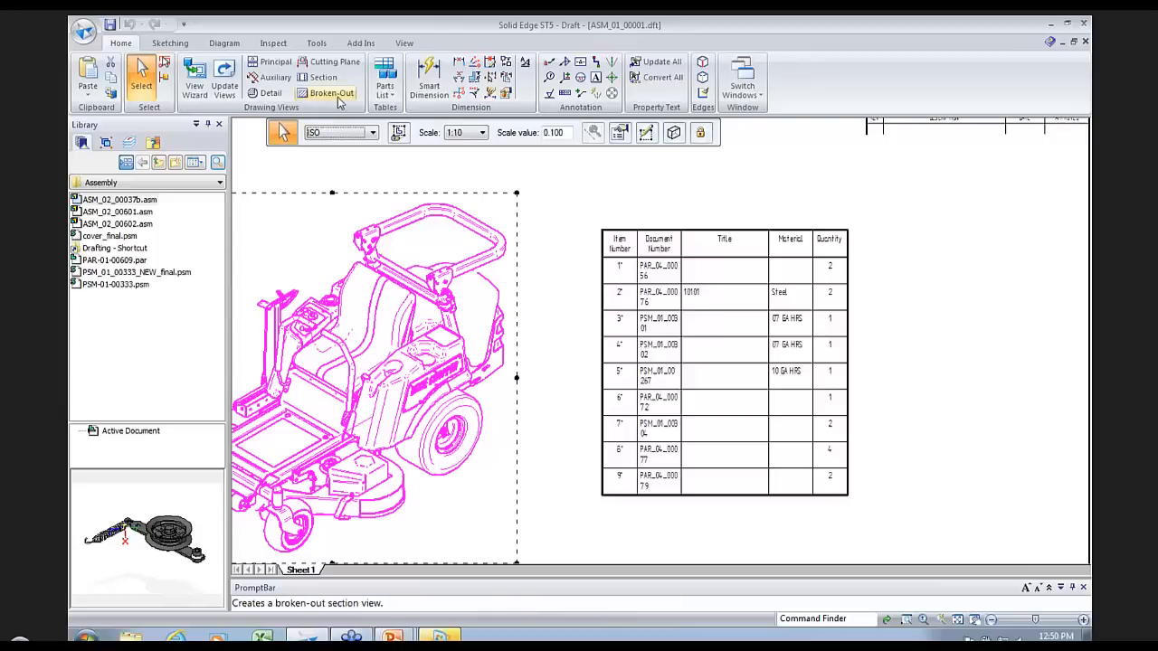
Step: Check the balloon settings of the placed parts list, and delete the list from the sheet
left_click(649, 290)
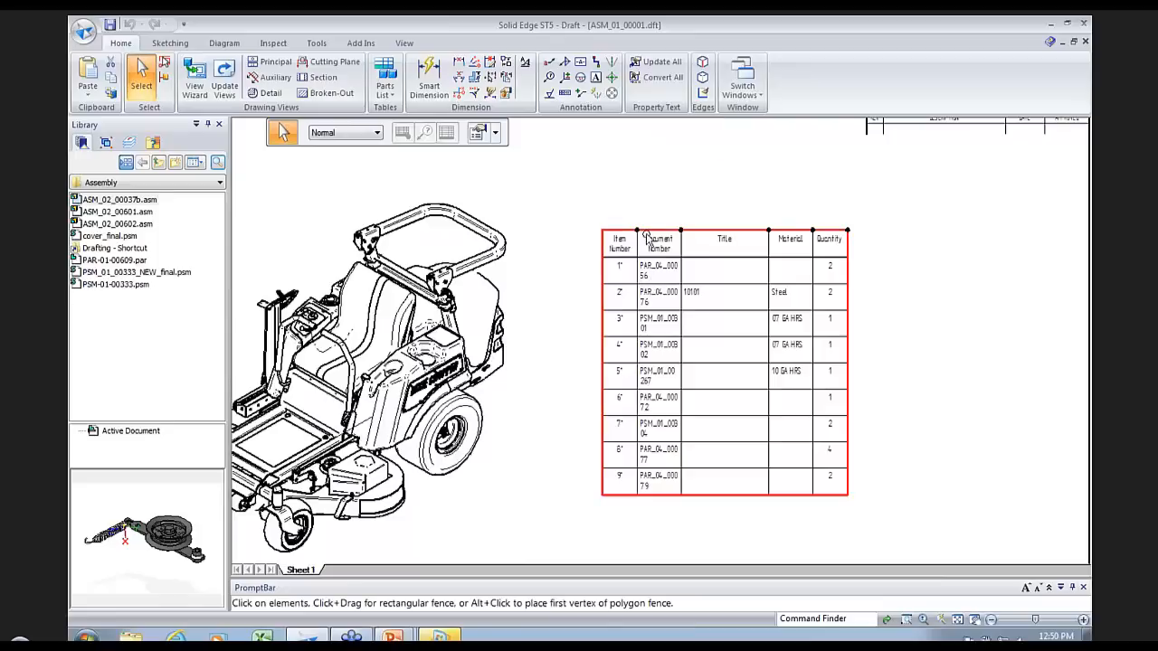
left_click(478, 133)
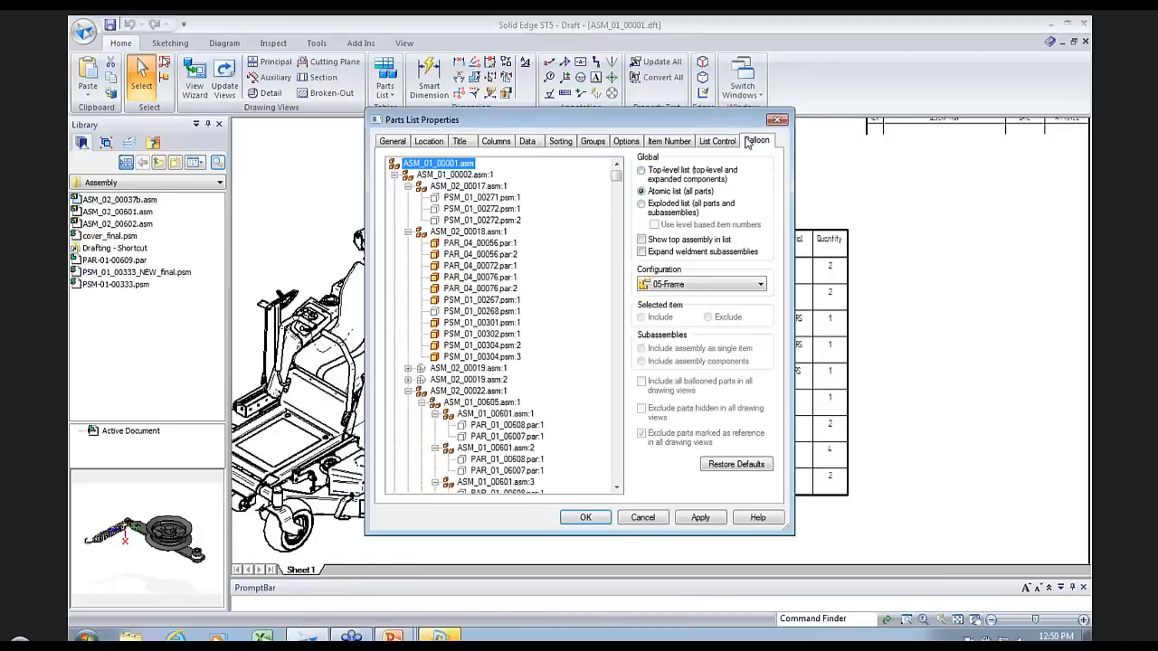
left_click(755, 141)
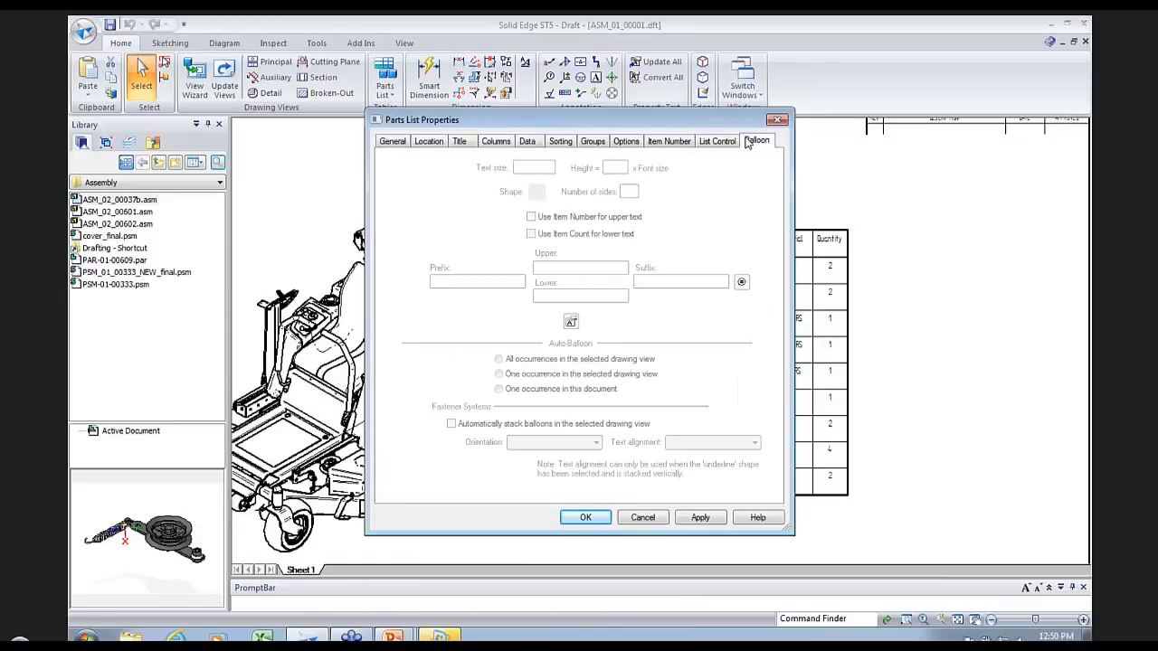
left_click(641, 517)
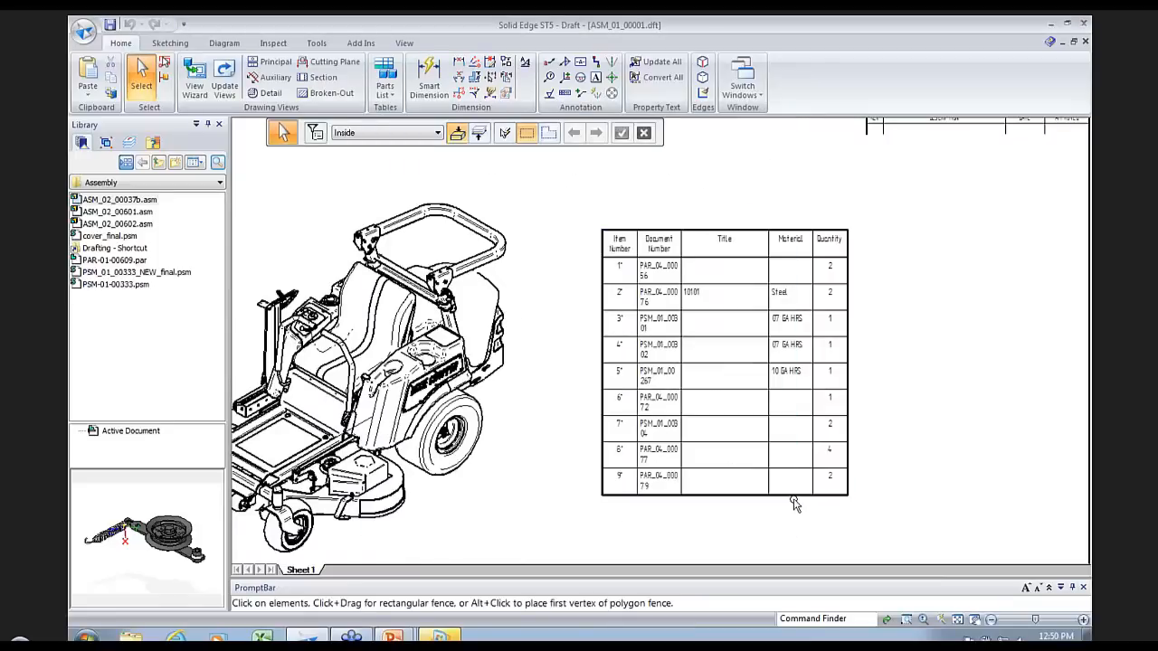
key("Delete")
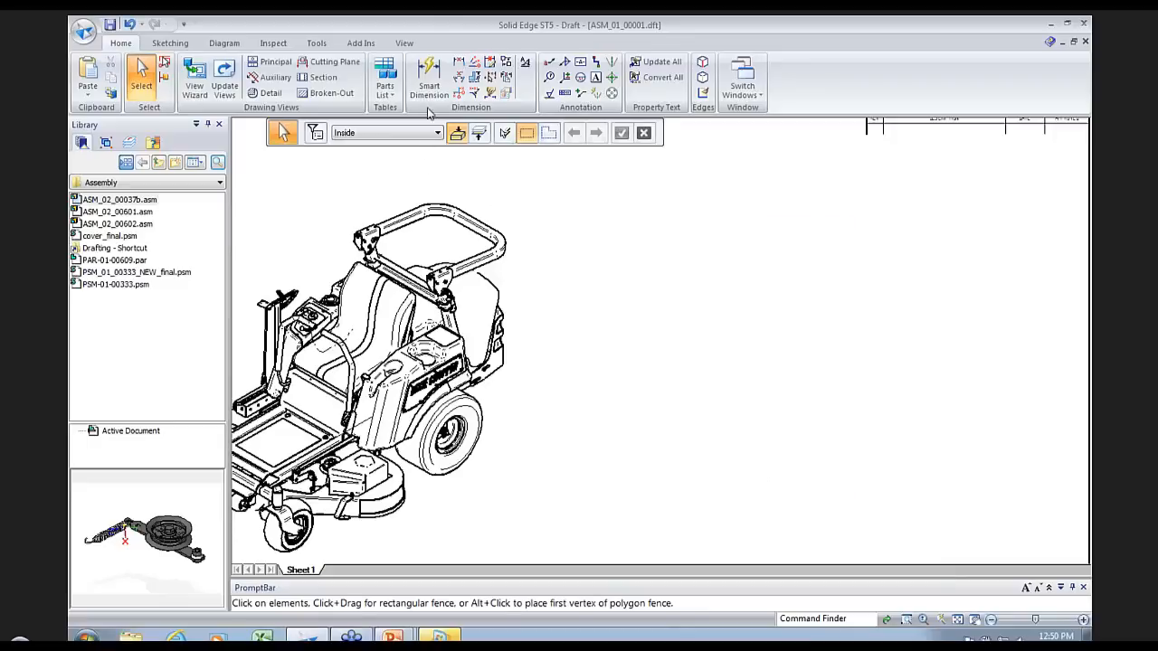
Step: Start a new parts list for the mower view with auto-ballooning enabled and the Atomic list (all parts) type
left_click(386, 75)
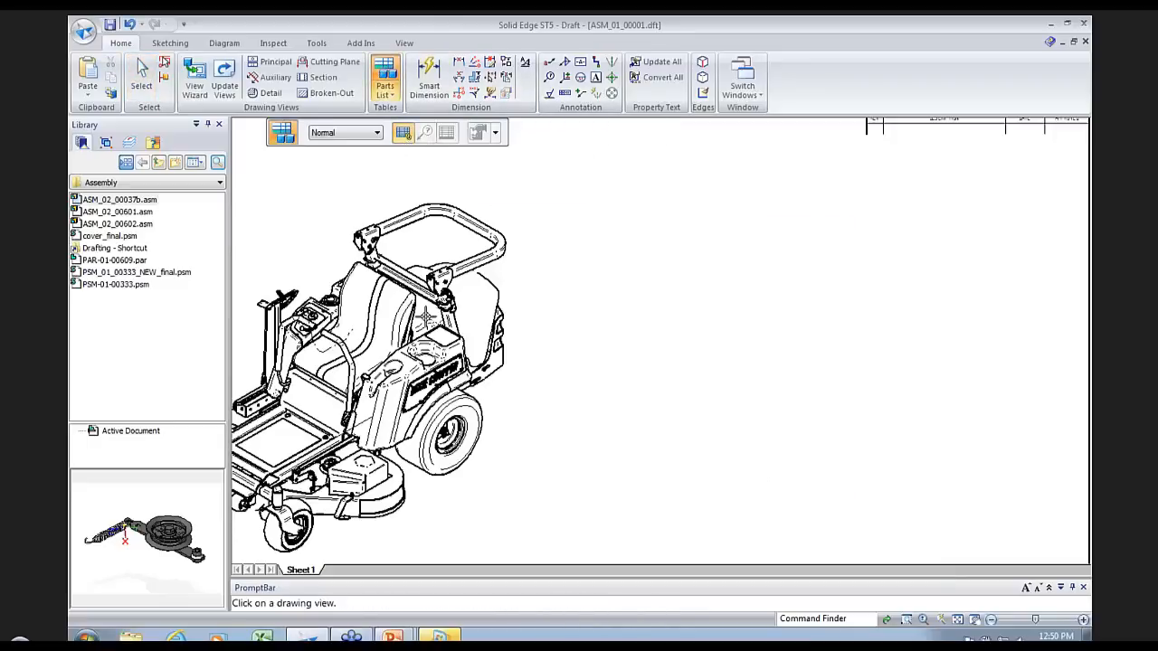
left_click(416, 192)
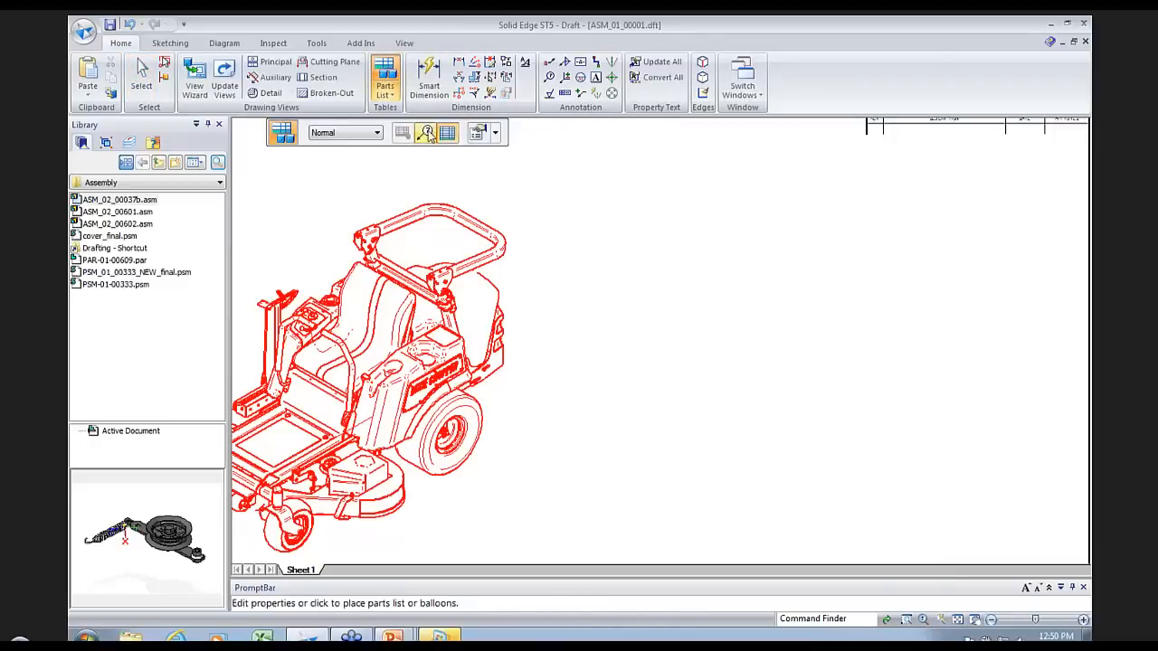
left_click(479, 132)
left_click(668, 194)
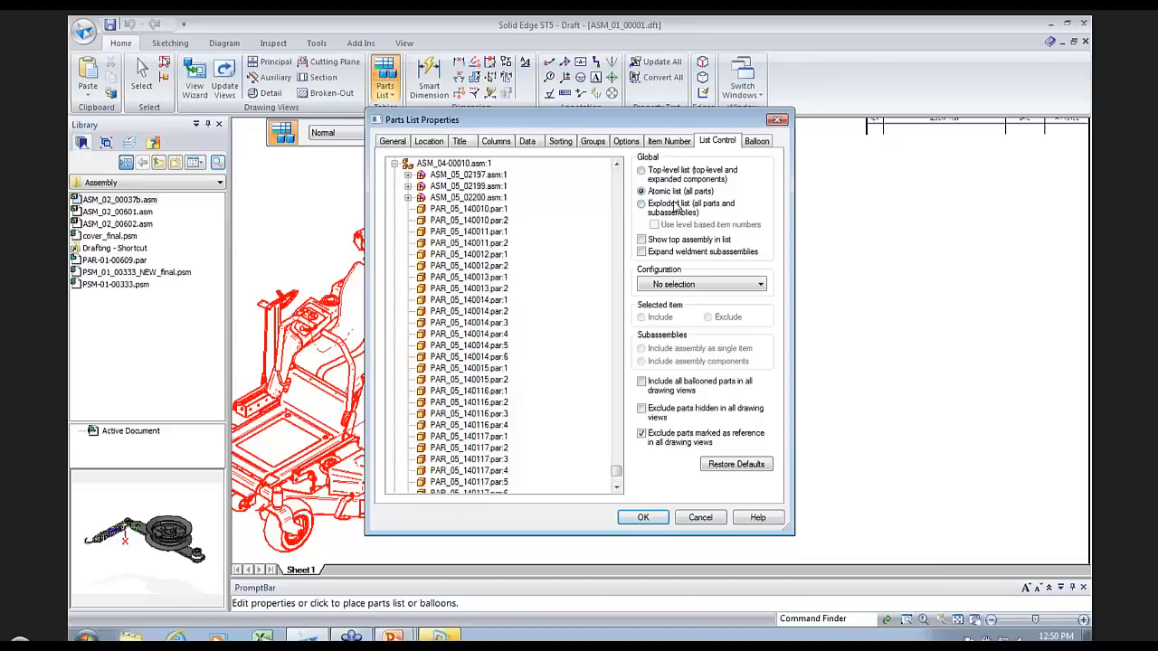
Step: Apply the 05-Frame configuration to the parts list and place it on the sheet beside the mower
left_click(686, 285)
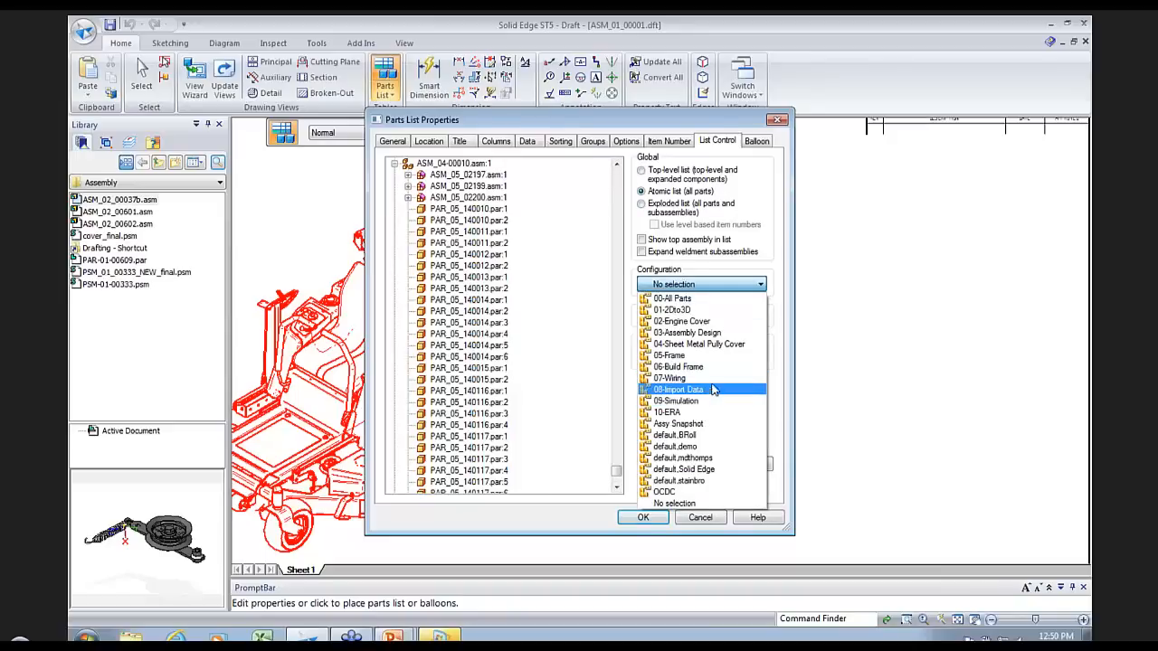
left_click(687, 356)
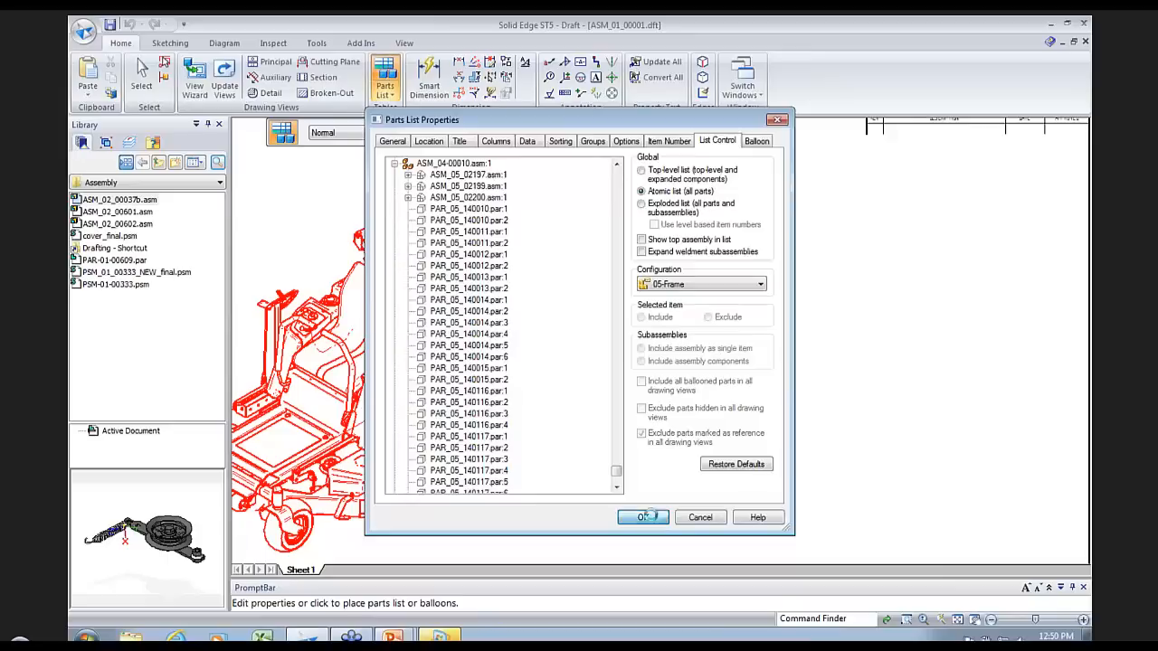
left_click(643, 518)
left_click(633, 222)
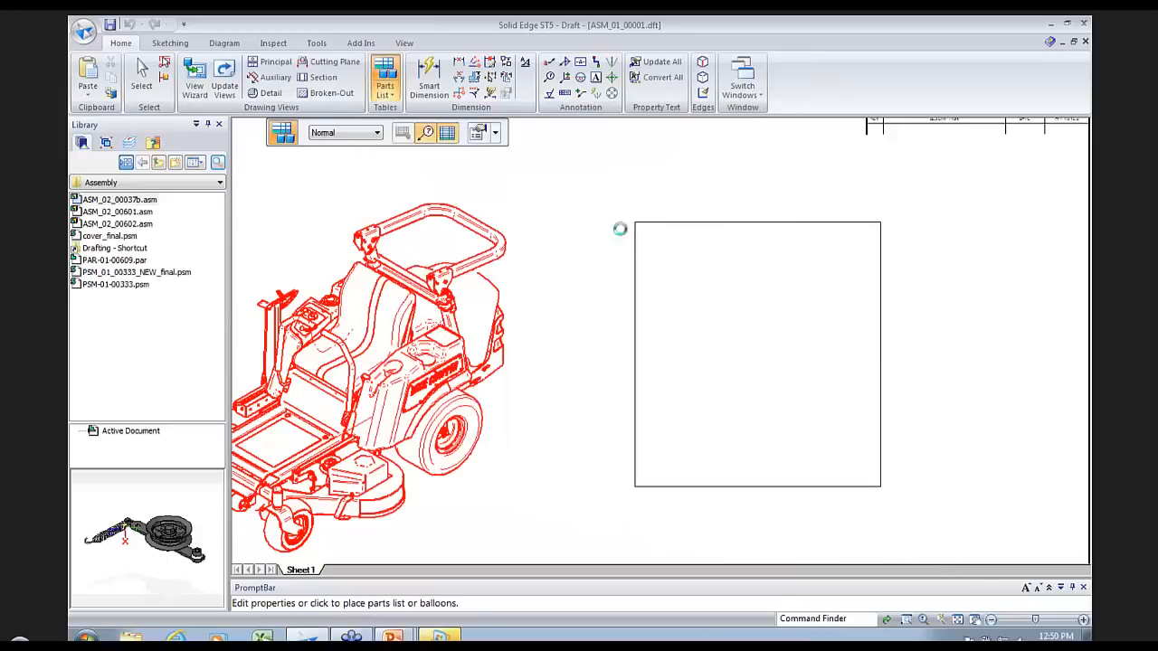
Step: Examine the balloons around the mower view and the rows of the placed parts list
middle_click_drag(504, 454, 660, 409)
scroll(658, 409, "up", 1)
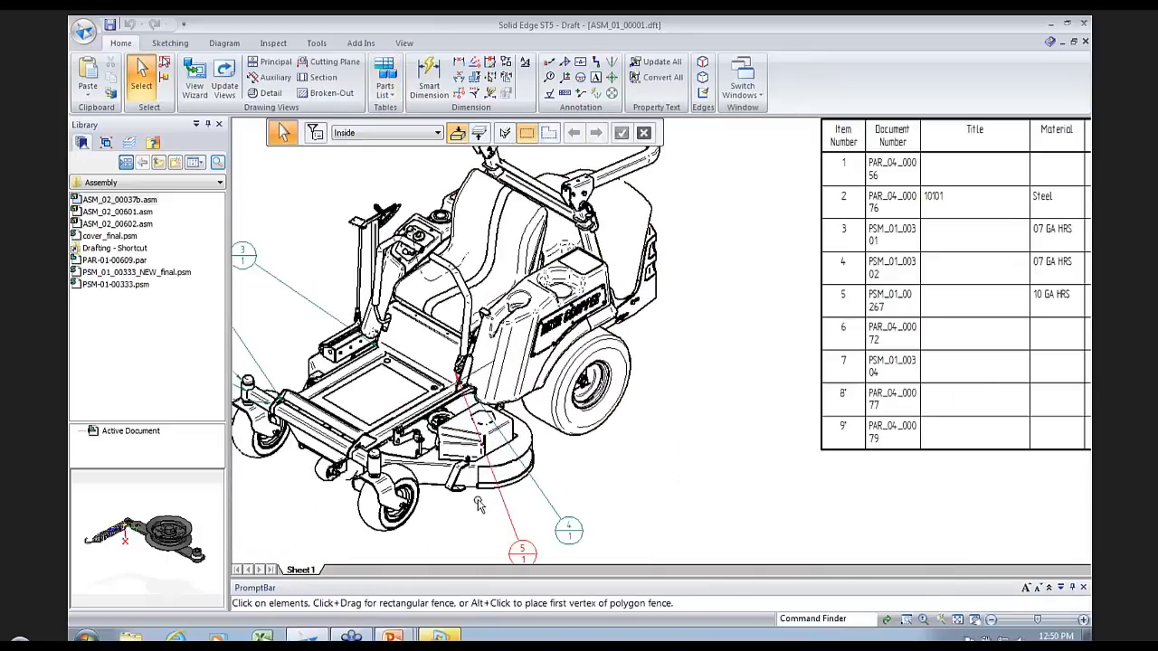
scroll(478, 502, "down", 2)
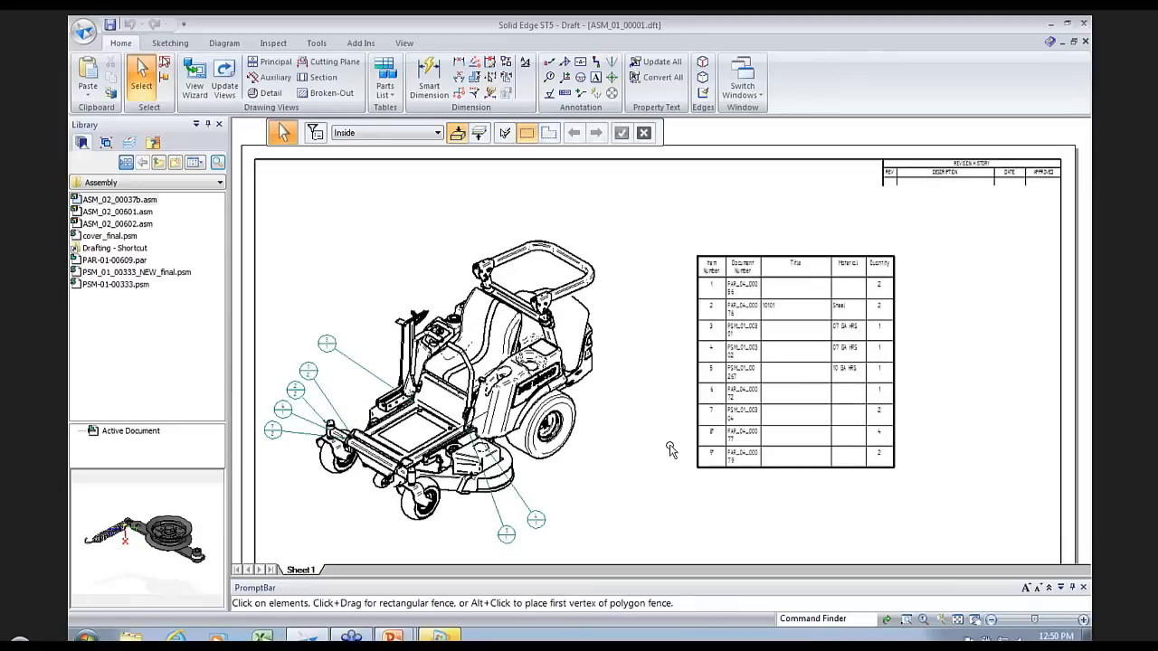
scroll(737, 454, "up", 2)
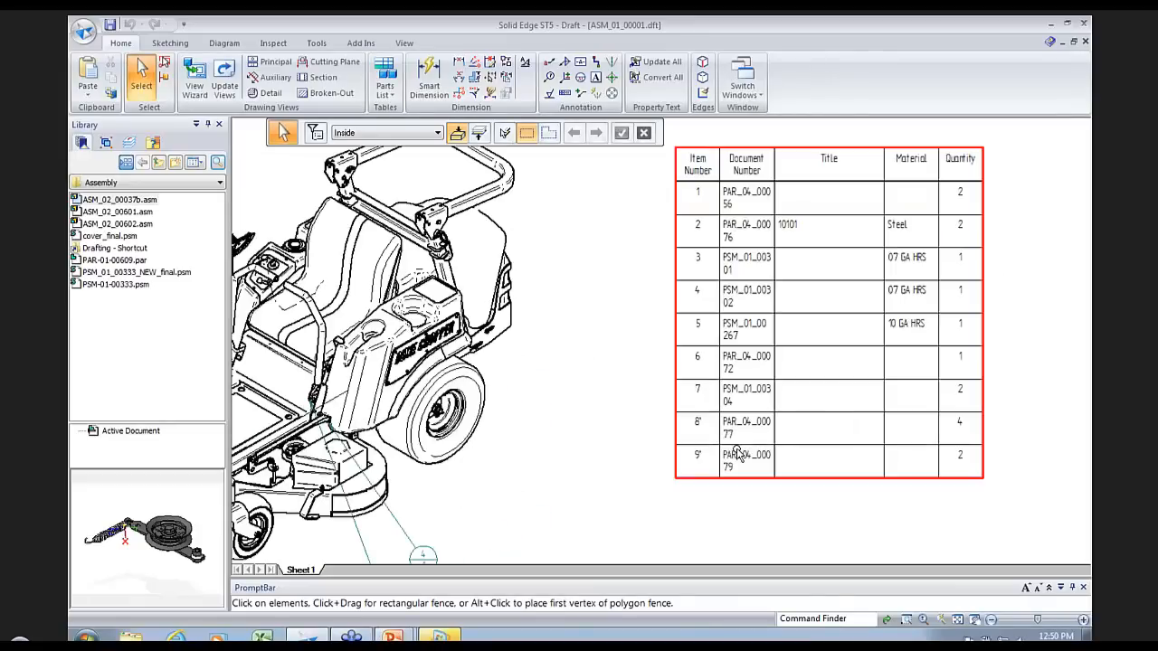
scroll(597, 459, "down", 1)
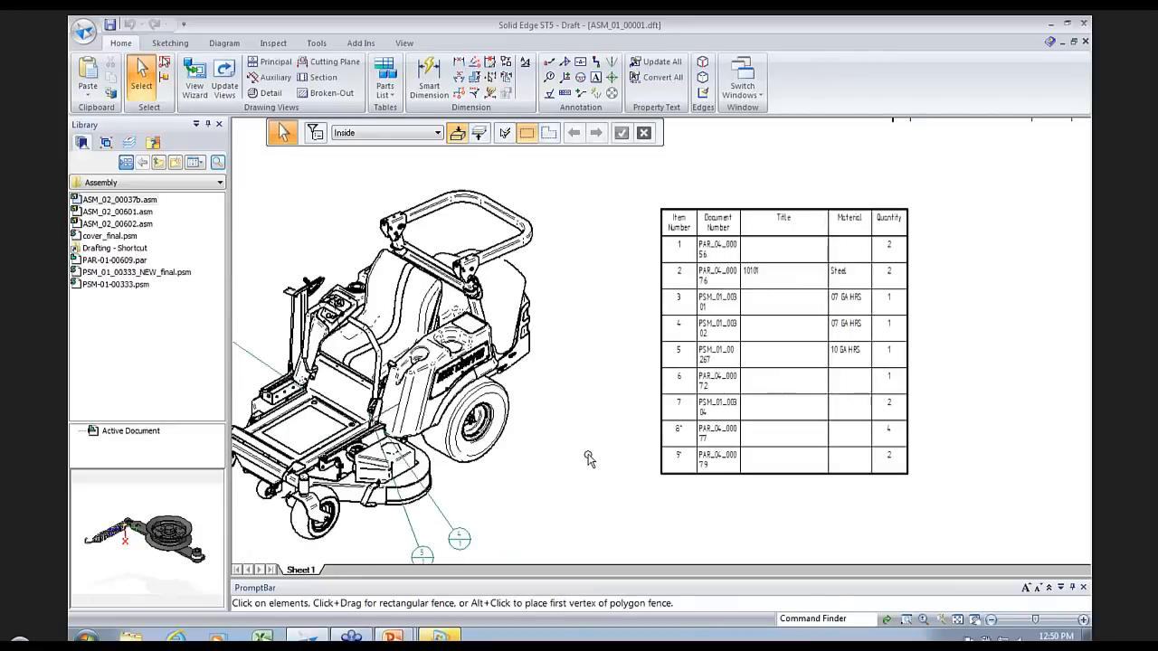
Step: Review the placed parts list's properties, from list control through item number, options, groups, sorting, data, columns, title and location to general settings, and accept them
left_click(662, 256)
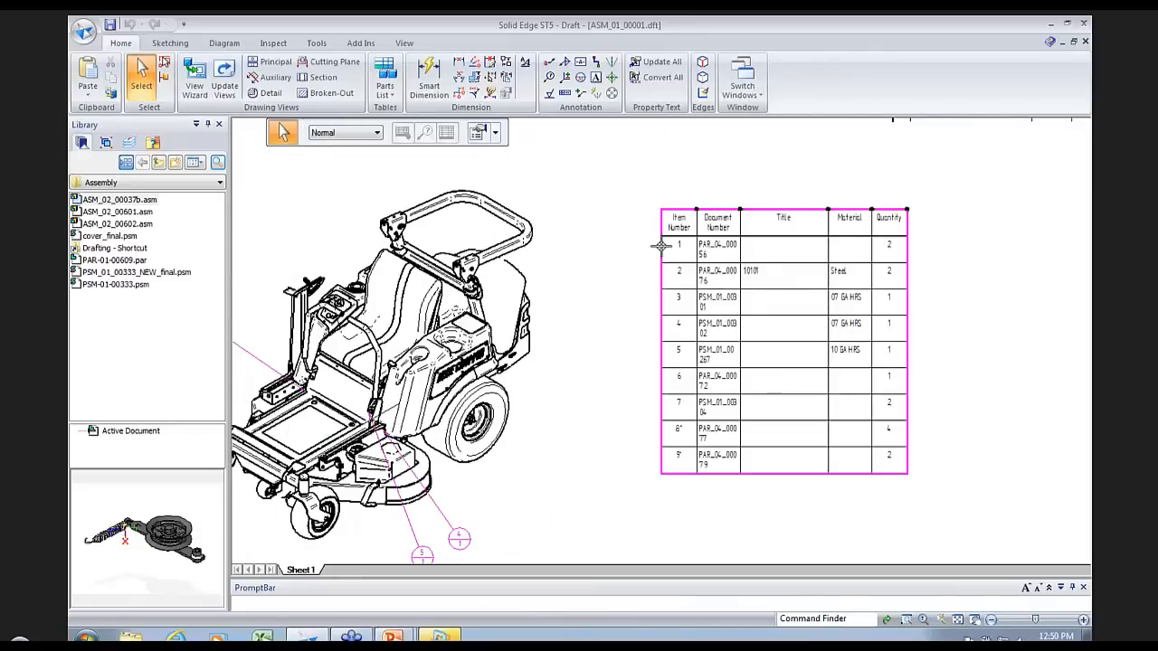
left_click(479, 134)
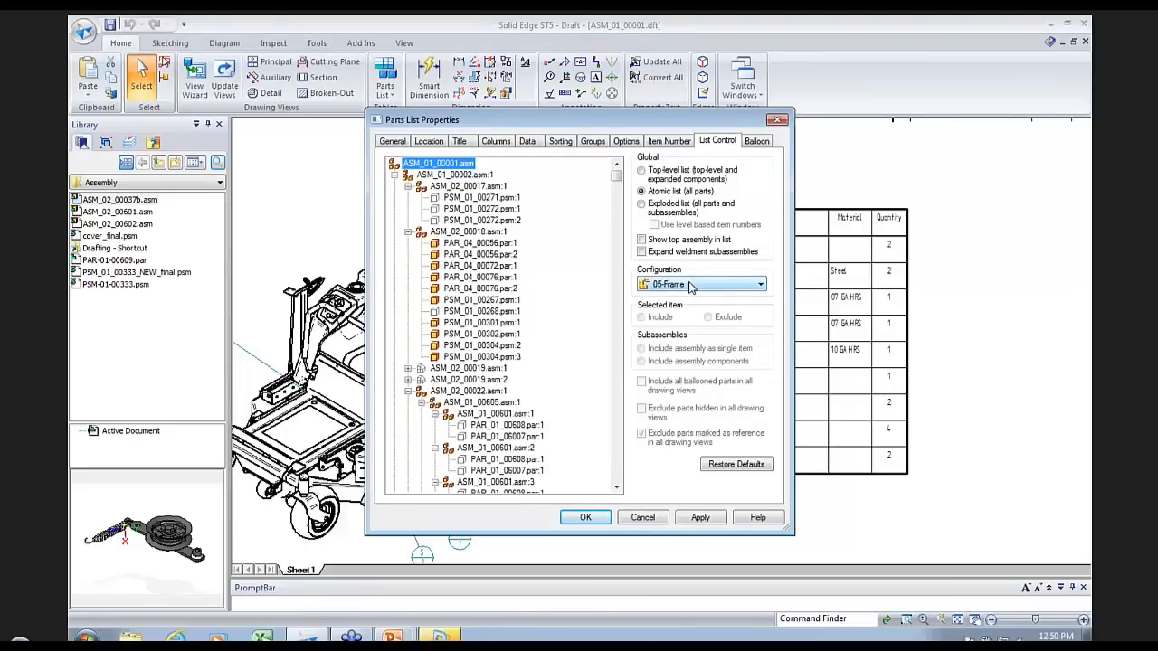
left_click(669, 142)
left_click(626, 142)
left_click(593, 142)
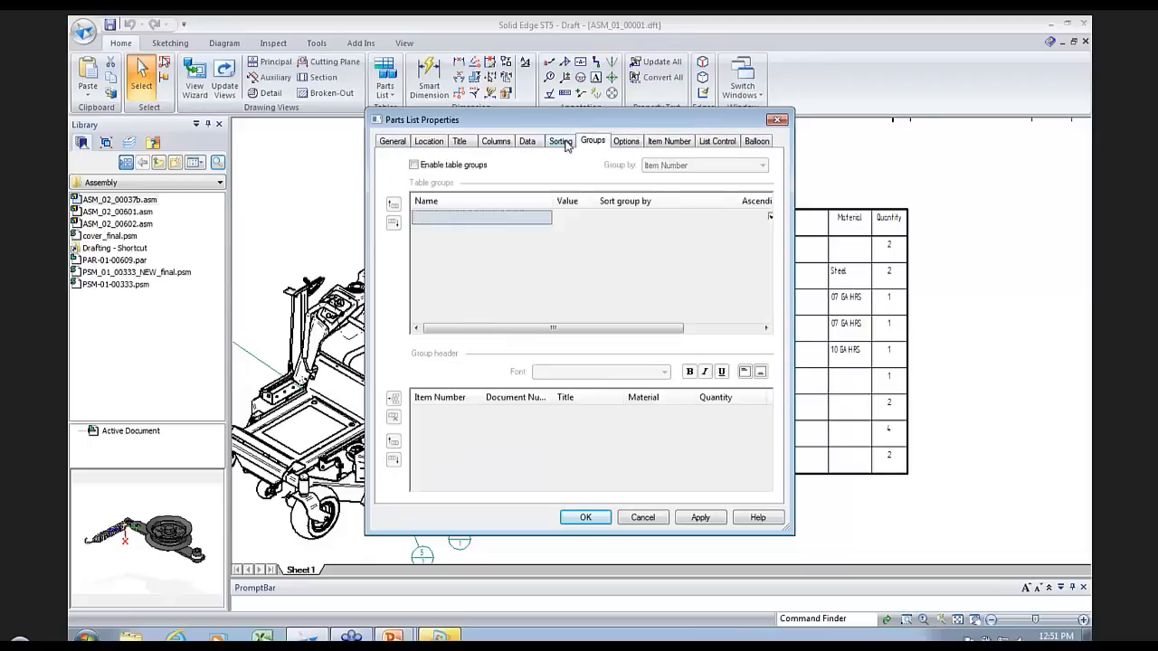
left_click(560, 142)
left_click(527, 142)
left_click(496, 142)
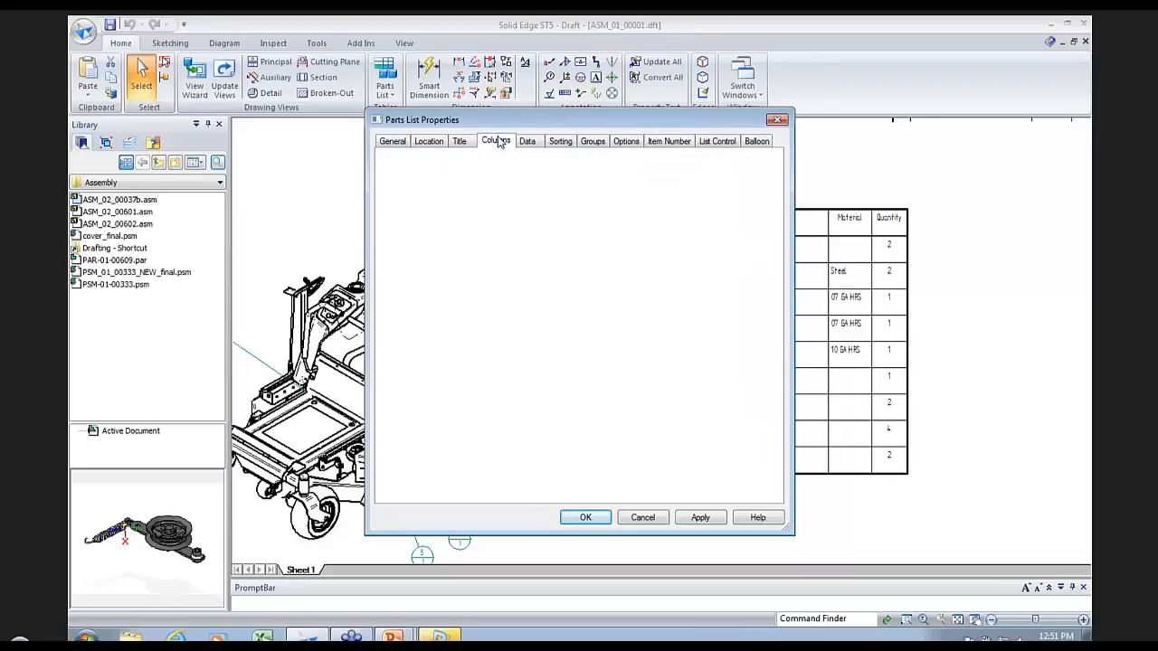
left_click(460, 142)
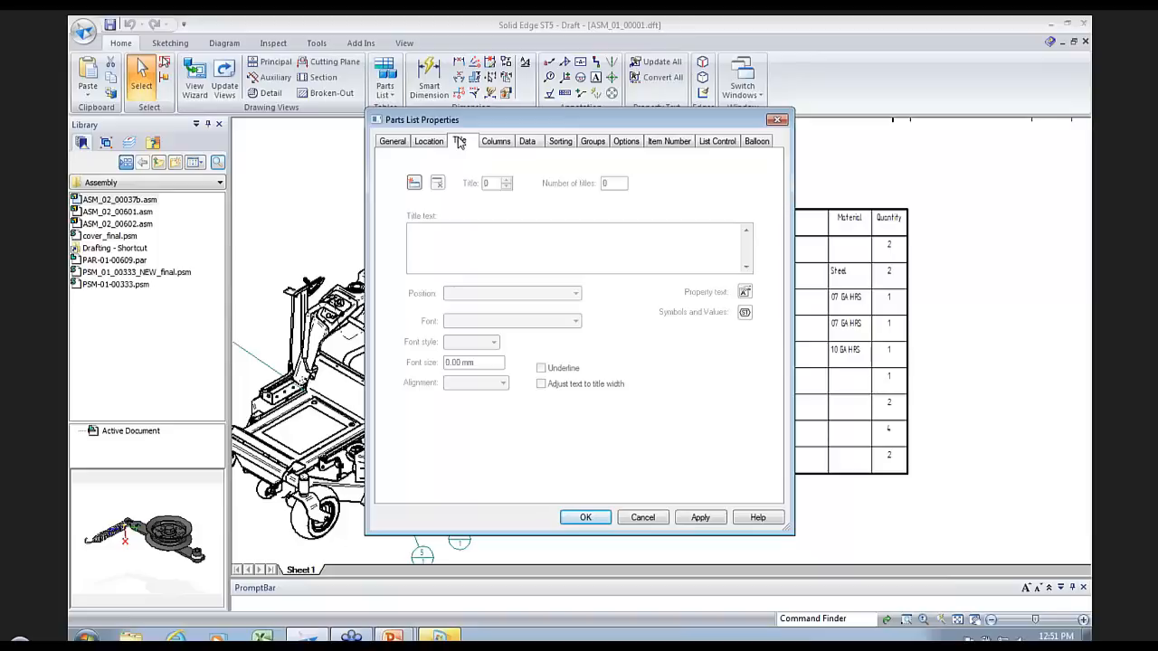
left_click(431, 142)
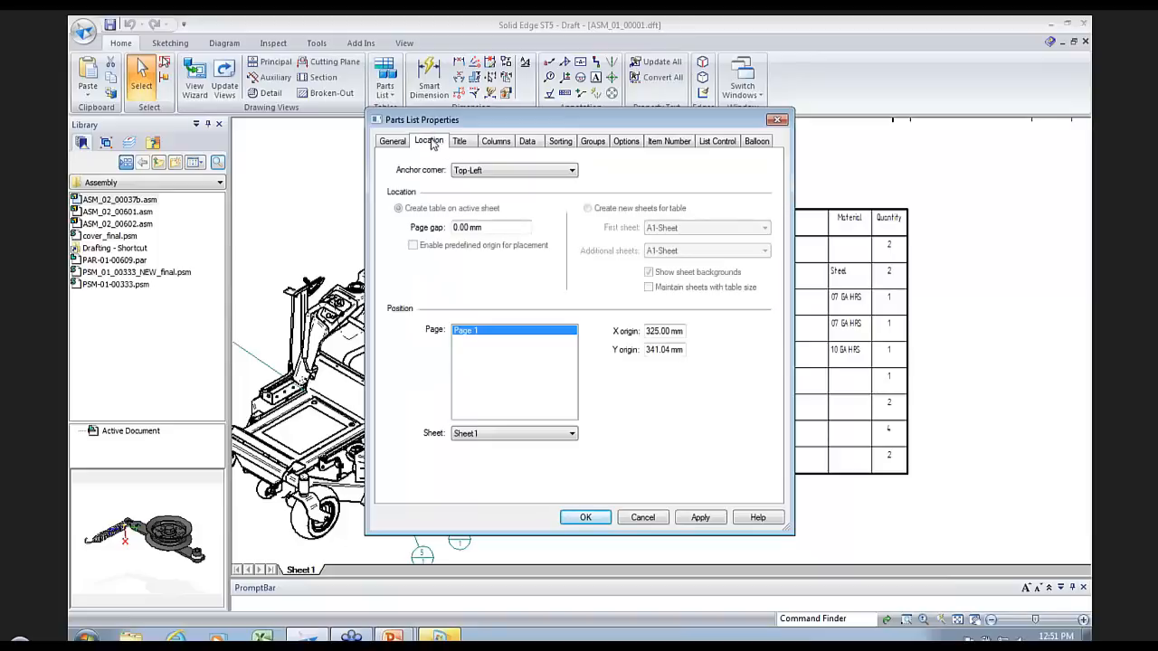
left_click(391, 142)
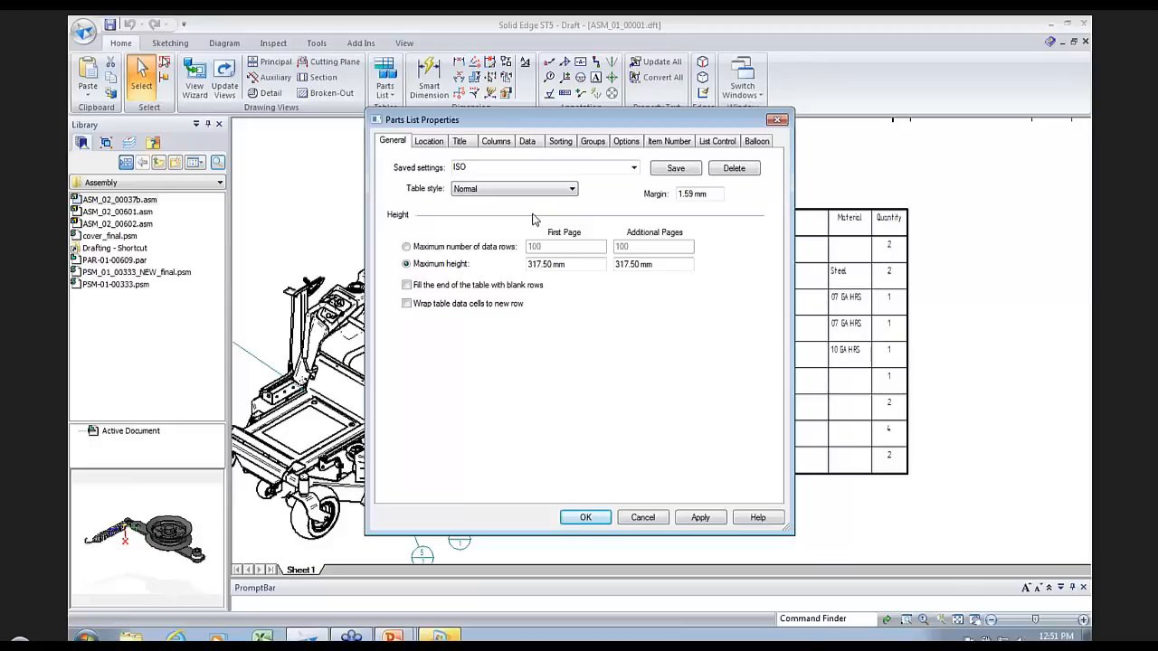
left_click(586, 519)
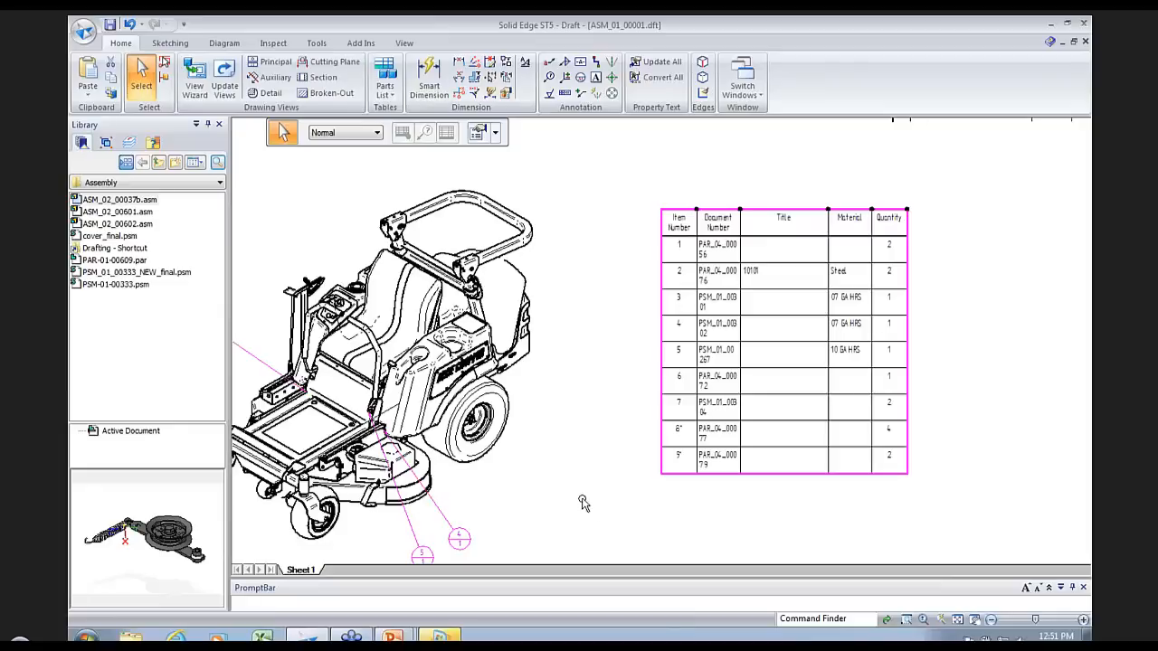
Step: Switch to the Inspect tools.pptx presentation in PowerPoint and resume its slide show
mouse_move(393, 636)
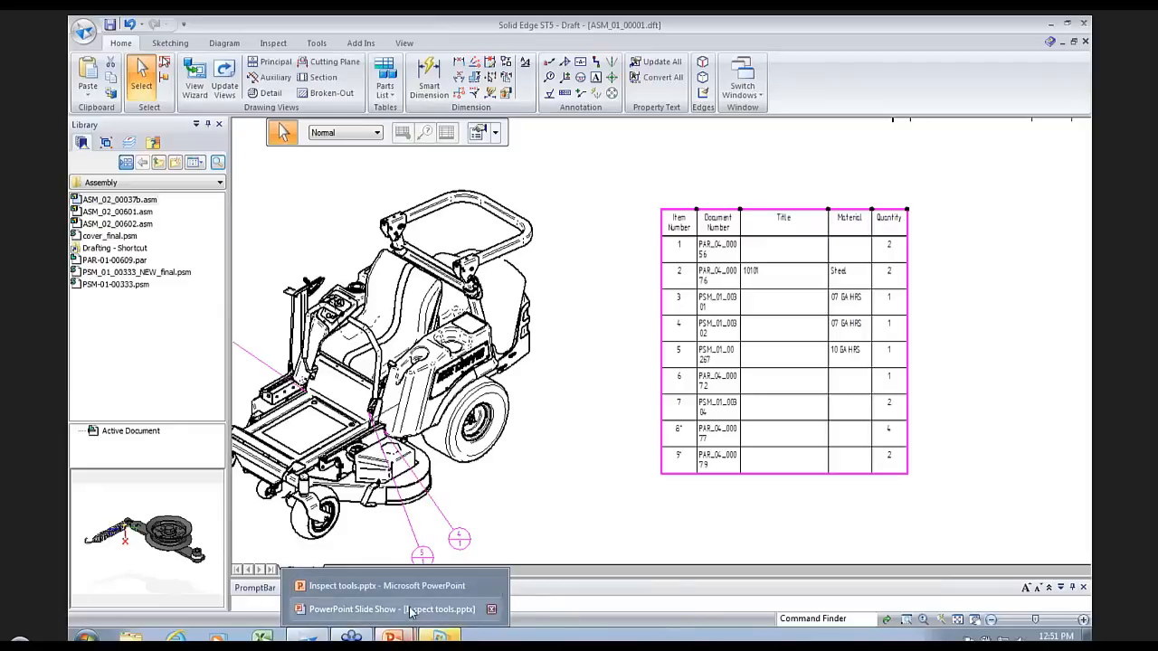
left_click(413, 585)
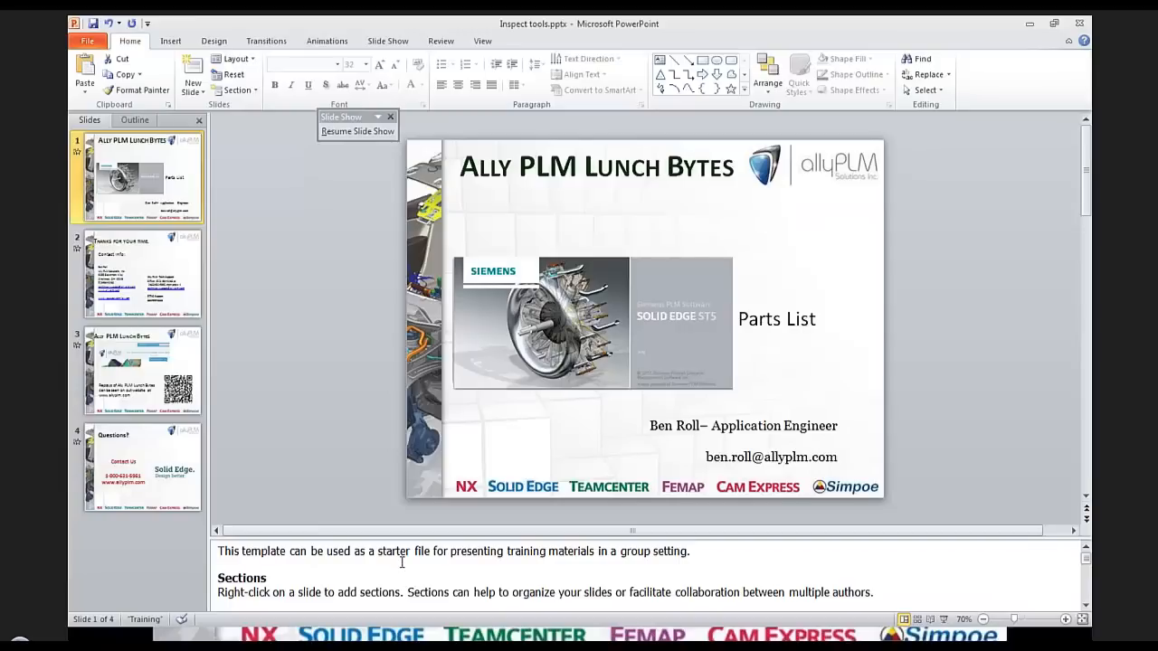
left_click(344, 131)
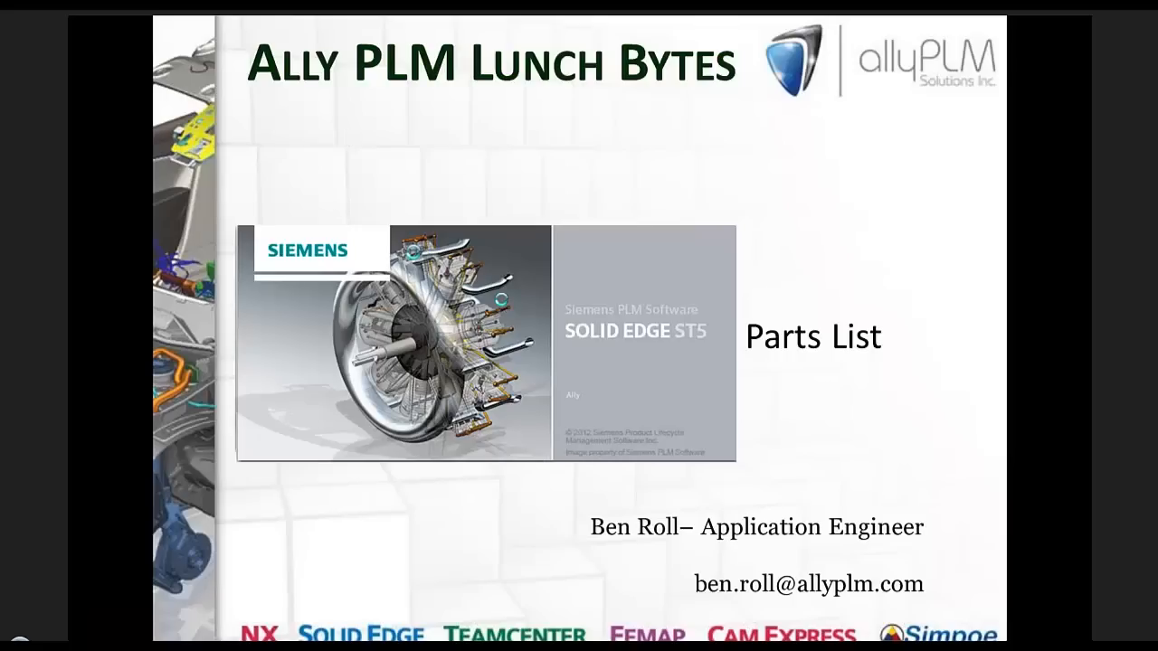